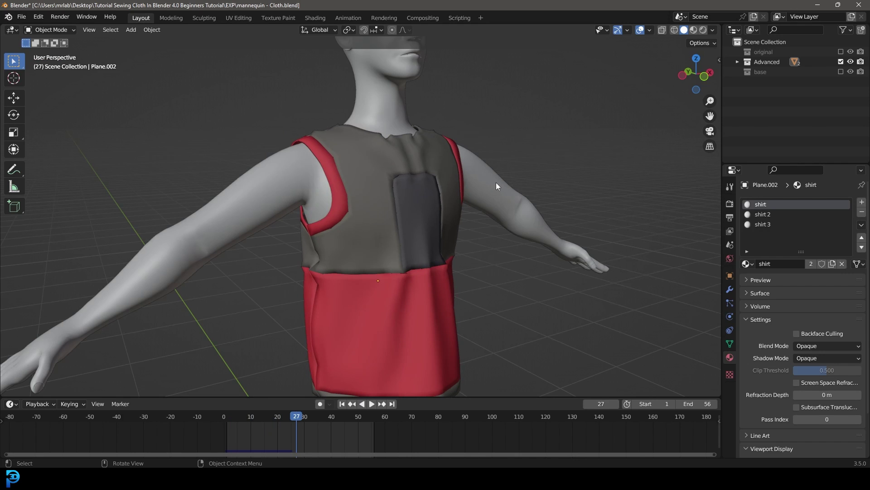
# Step: Switch to the Base.blend project and show the viewport overlays with the vest at the first frame
pyautogui.moveTo(491, 182); pyautogui.dragTo(346, 189, button='middle')
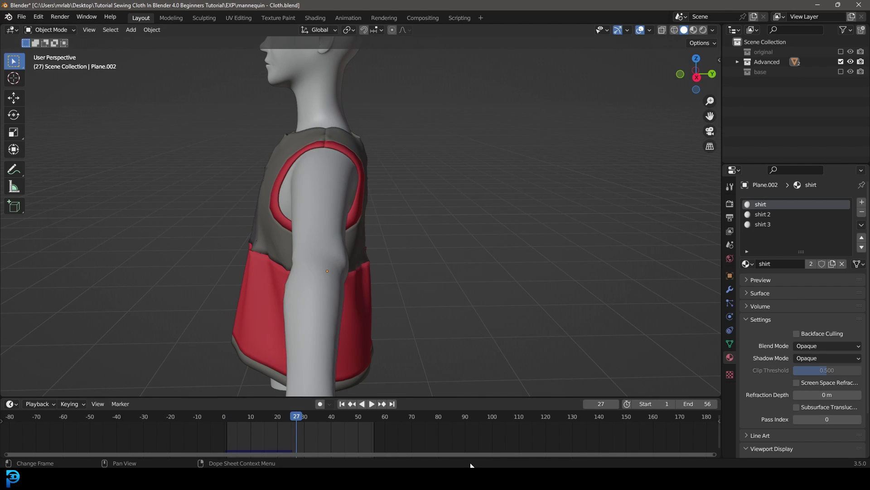
pyautogui.moveTo(473, 480)
pyautogui.click(521, 439)
pyautogui.scroll(-2, 399, 268)
pyautogui.moveTo(399, 268)
pyautogui.mouseDown(button='middle')
pyautogui.moveTo(363, 267)
pyautogui.moveTo(408, 259)
pyautogui.mouseUp(button='middle')
pyautogui.scroll(4, 417, 257)
pyautogui.hotkey('shift', 'Left')
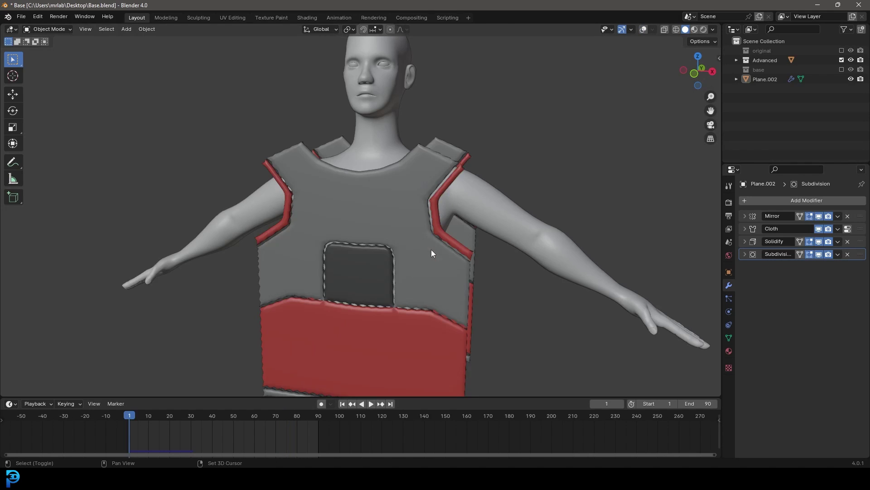
pyautogui.click(643, 29)
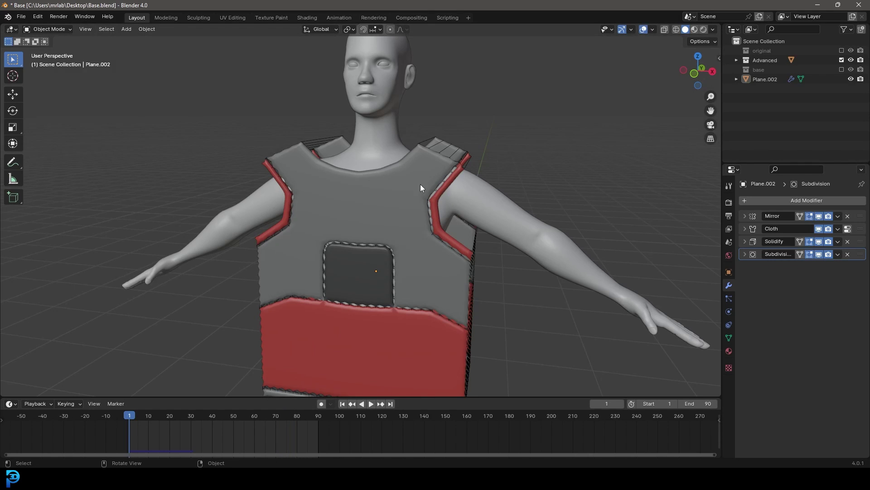
# Step: Run the vest's cloth simulation and examine how its panels, pocket and trims are sewn together around the mannequin
pyautogui.press('Tab')
pyautogui.moveTo(456, 213); pyautogui.dragTo(489, 224, button='middle')
pyautogui.press('Tab')
pyautogui.press('space')
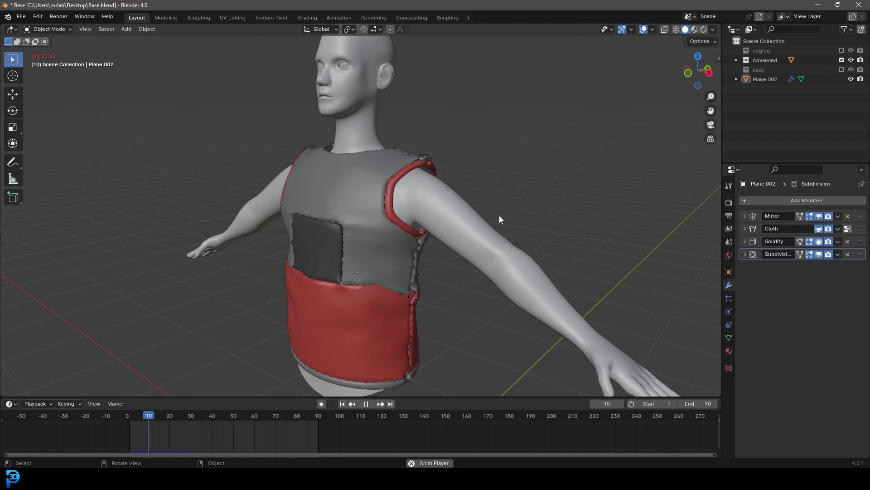
pyautogui.moveTo(430, 237); pyautogui.dragTo(397, 238, button='middle')
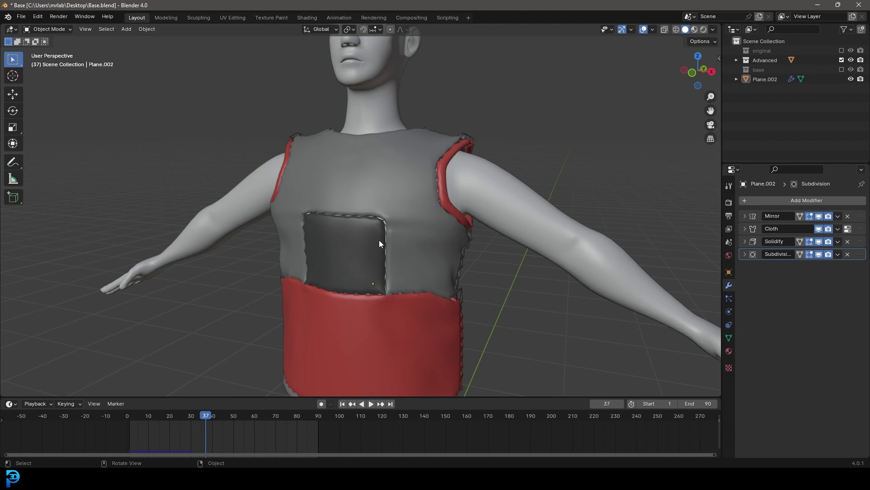
pyautogui.scroll(3, 379, 240)
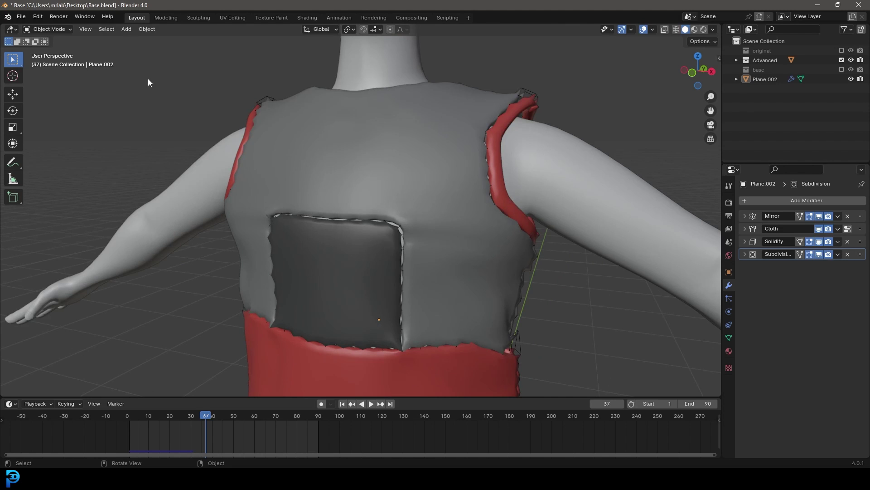
pyautogui.scroll(-4, 479, 279)
pyautogui.moveTo(479, 280); pyautogui.dragTo(335, 301, button='middle')
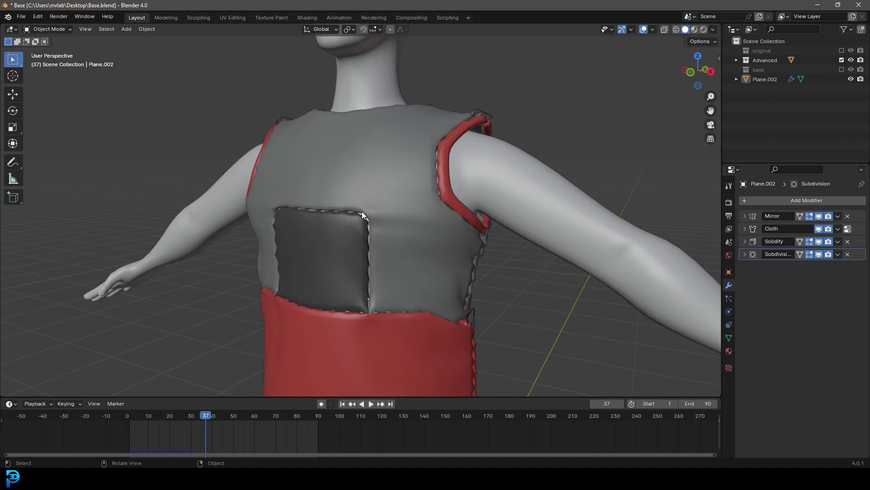
pyautogui.scroll(-3, 330, 197)
pyautogui.moveTo(466, 316); pyautogui.dragTo(494, 325, button='middle')
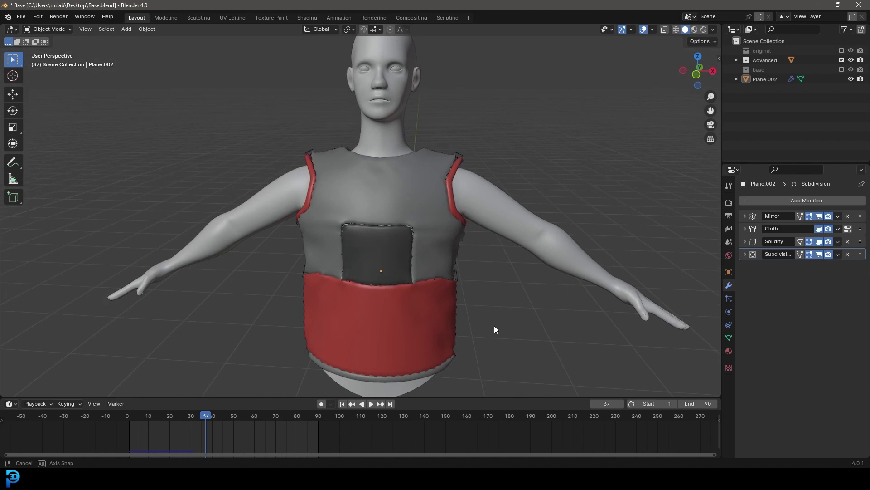
pyautogui.scroll(-2, 452, 277)
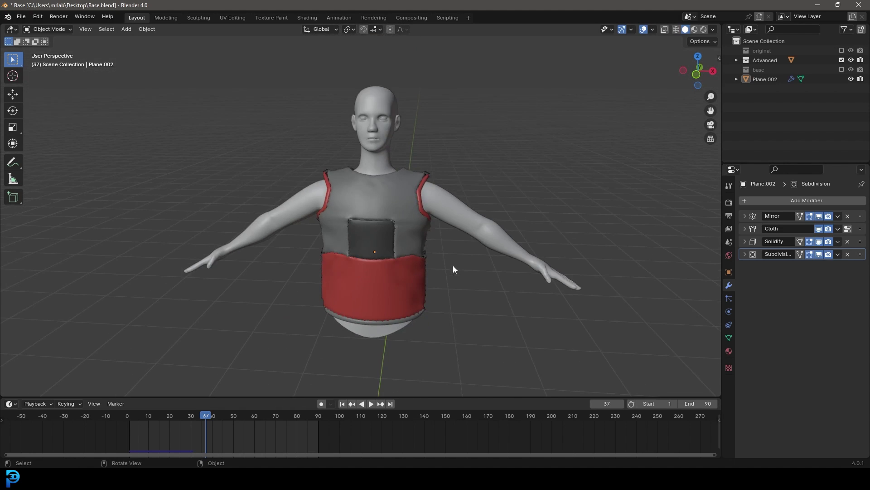
# Step: Replay the vest's cloth simulation from the first frame in a front-facing view and stop playback
pyautogui.hotkey('shift', 'Left')
pyautogui.moveTo(449, 272); pyautogui.dragTo(441, 223, button='middle')
pyautogui.scroll(3, 467, 211)
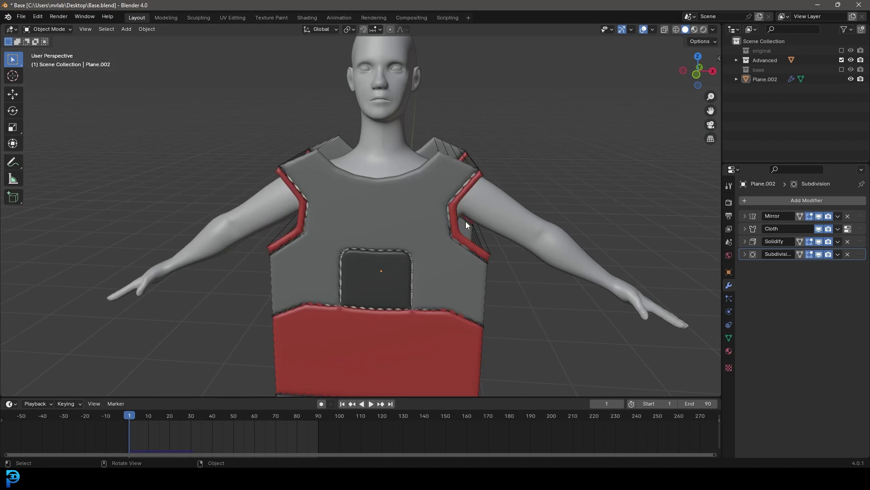
pyautogui.press('space')
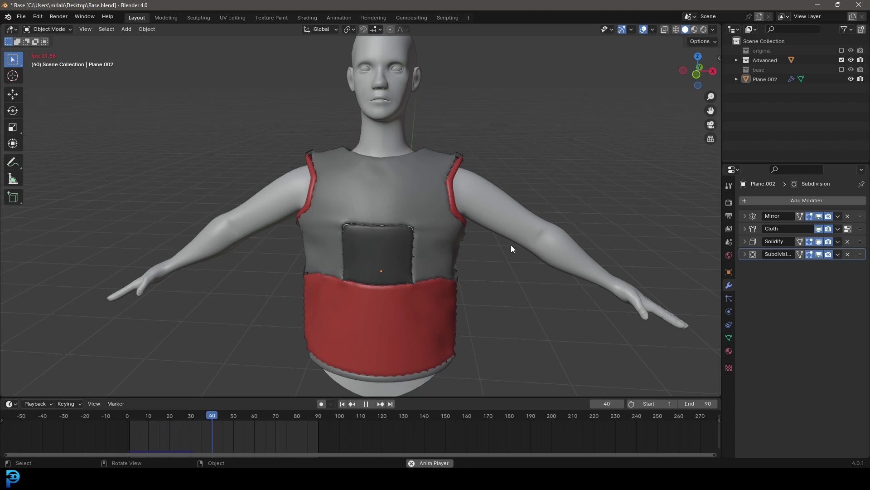
pyautogui.press('space')
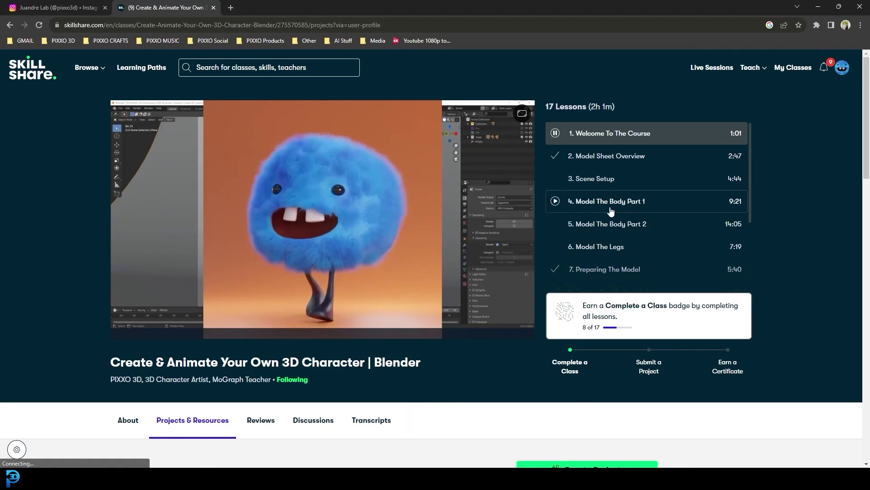
# Step: Switch to the Skillshare class Create & Animate Your Own 3D Character and play the Model Sheet Overview lesson
pyautogui.click(618, 156)
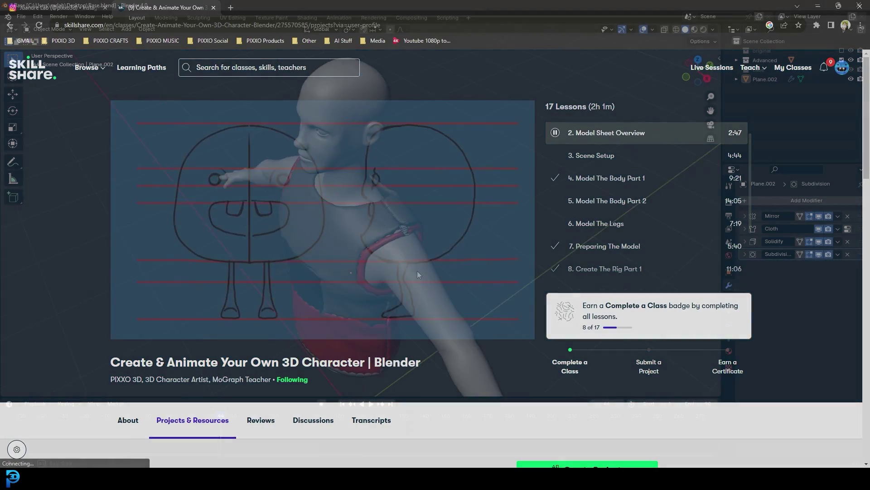
# Step: Return to Blender and play the vest simulation once more from the first frame
pyautogui.hotkey('shift', 'Left')
pyautogui.press('space')
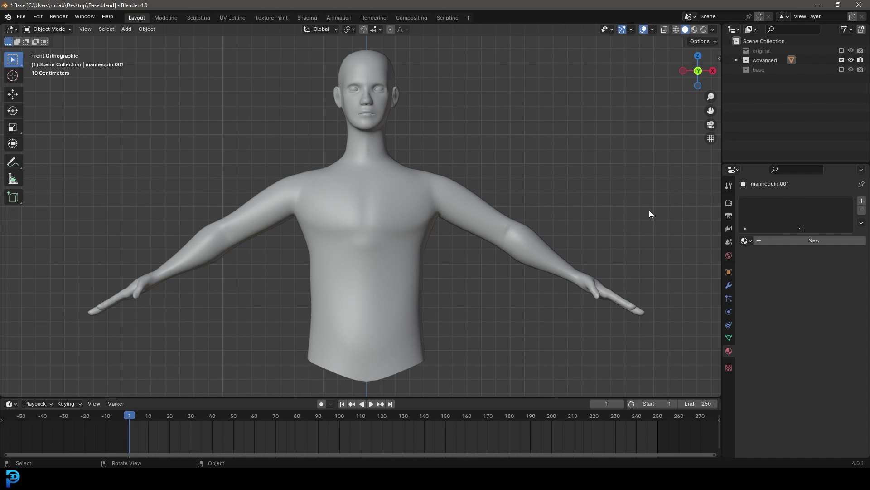
# Step: Examine the bare mannequin's head, neck, shoulders and torso up close and from the front orthographic view
pyautogui.moveTo(535, 194); pyautogui.dragTo(509, 223, button='middle')
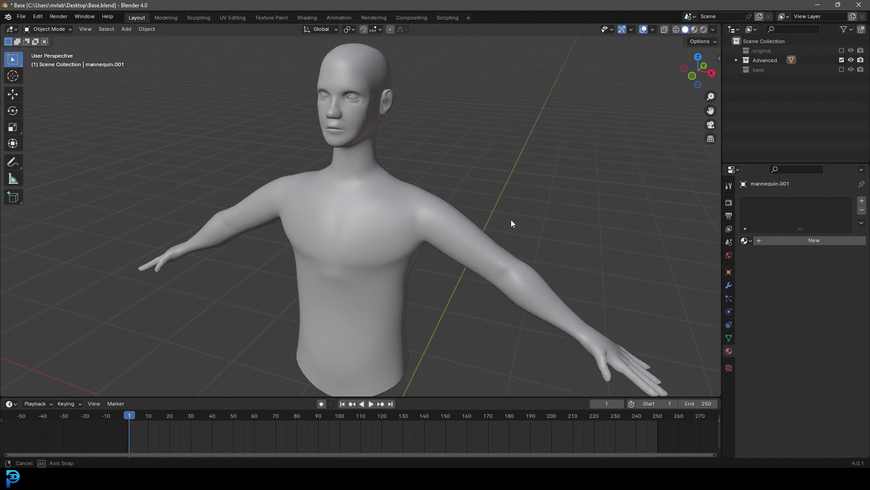
pyautogui.scroll(3, 399, 189)
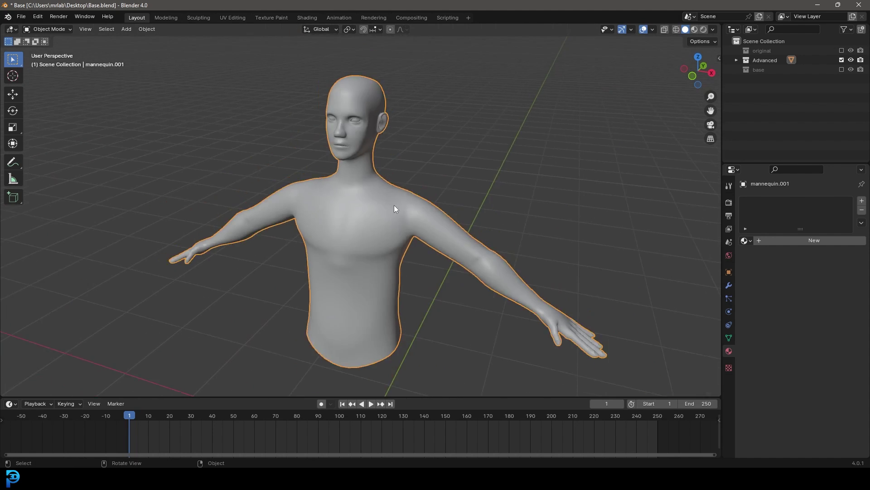
pyautogui.moveTo(393, 205); pyautogui.dragTo(505, 239, button='middle')
pyautogui.scroll(3, 507, 241)
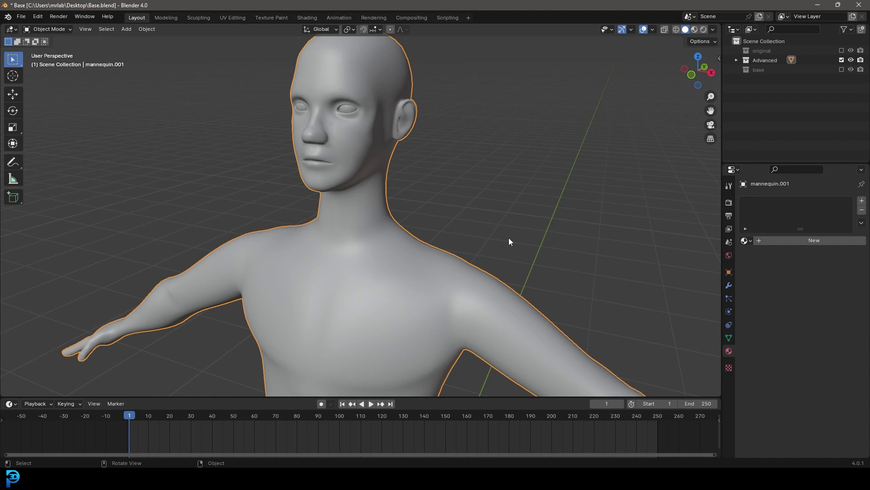
pyautogui.scroll(-3, 338, 191)
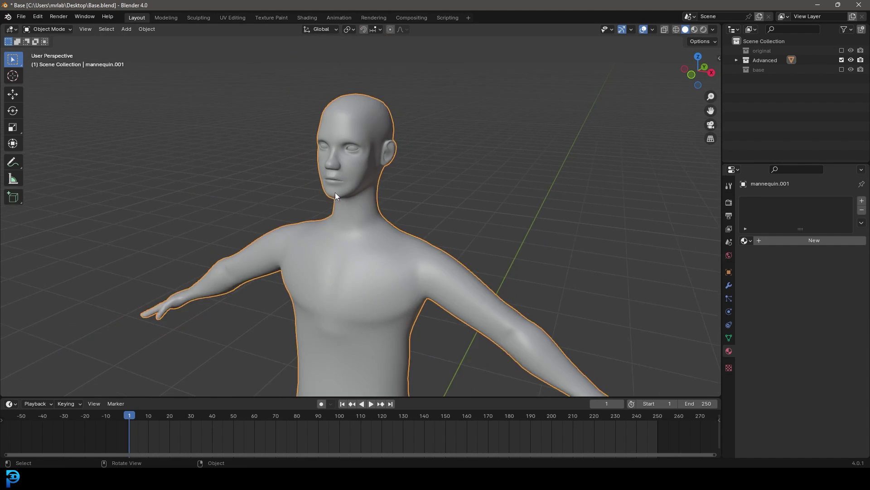
pyautogui.moveTo(338, 191); pyautogui.dragTo(344, 194, button='middle')
pyautogui.scroll(6, 344, 194)
pyautogui.scroll(-7, 268, 171)
pyautogui.moveTo(382, 251); pyautogui.dragTo(393, 215, button='middle')
pyautogui.press('KP_1')
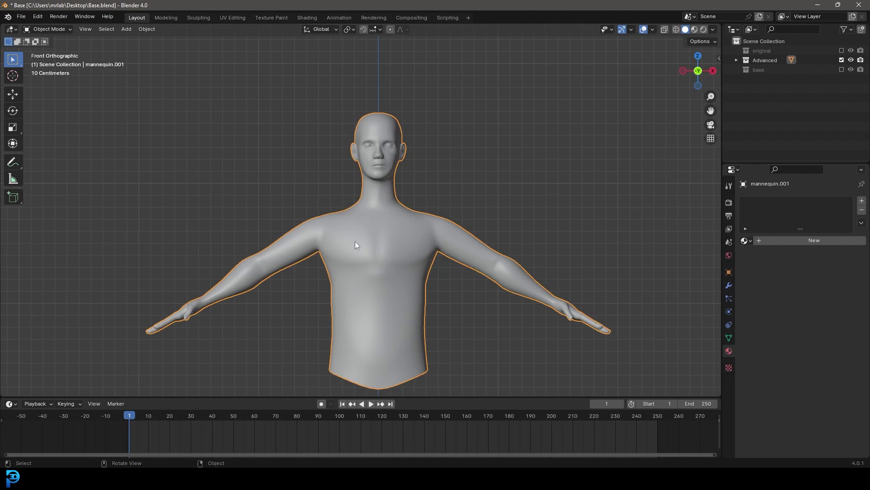
pyautogui.keyDown('ctrl'); pyautogui.moveTo(360, 241); pyautogui.dragTo(377, 216, button='middle'); pyautogui.keyUp('ctrl')
pyautogui.scroll(1, 371, 204)
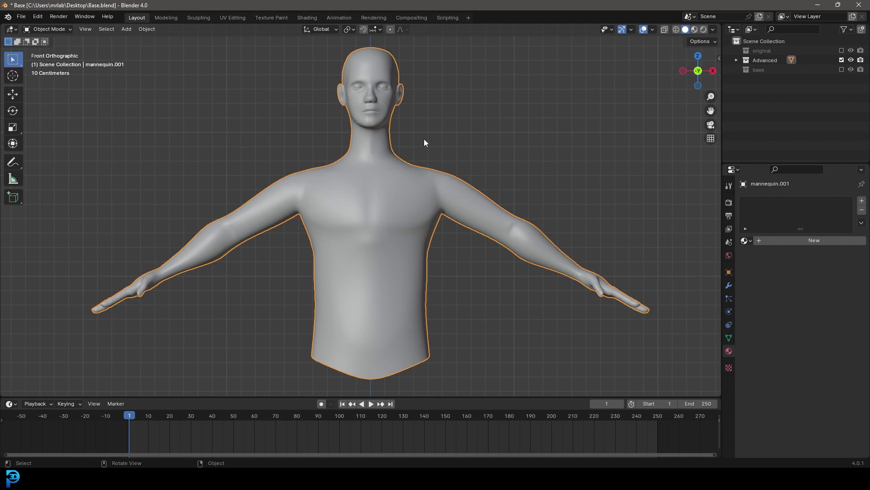
# Step: Temporarily display the face normals on the mannequin mesh in Edit Mode to check which way they point
pyautogui.press('Tab')
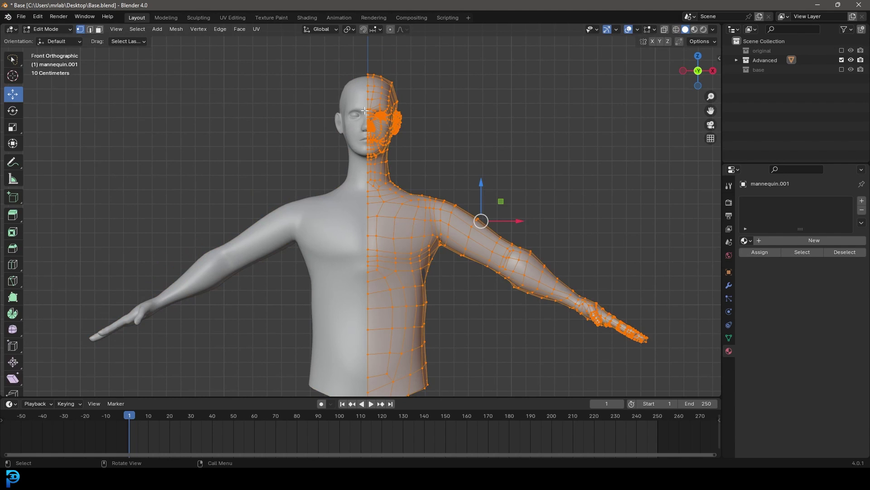
pyautogui.click(651, 28)
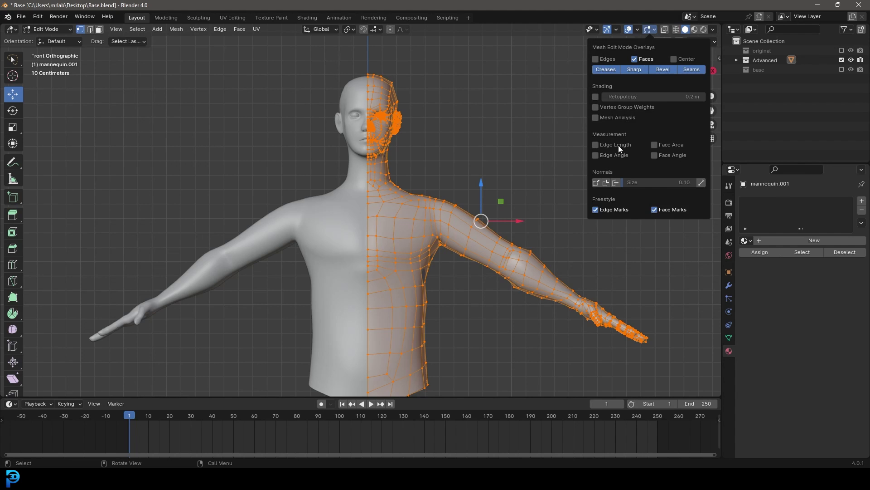
pyautogui.click(615, 183)
pyautogui.moveTo(435, 139); pyautogui.dragTo(292, 228, button='middle')
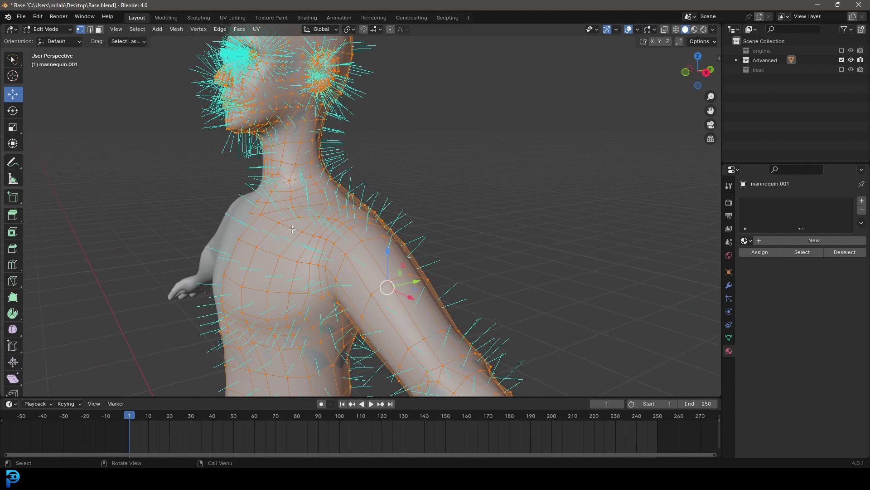
pyautogui.moveTo(302, 312); pyautogui.dragTo(409, 289, button='middle')
pyautogui.click(652, 29)
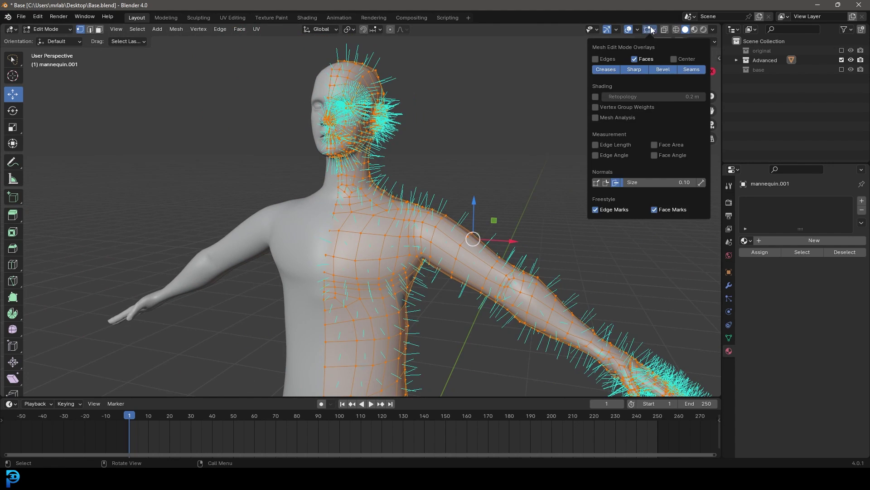
pyautogui.click(615, 182)
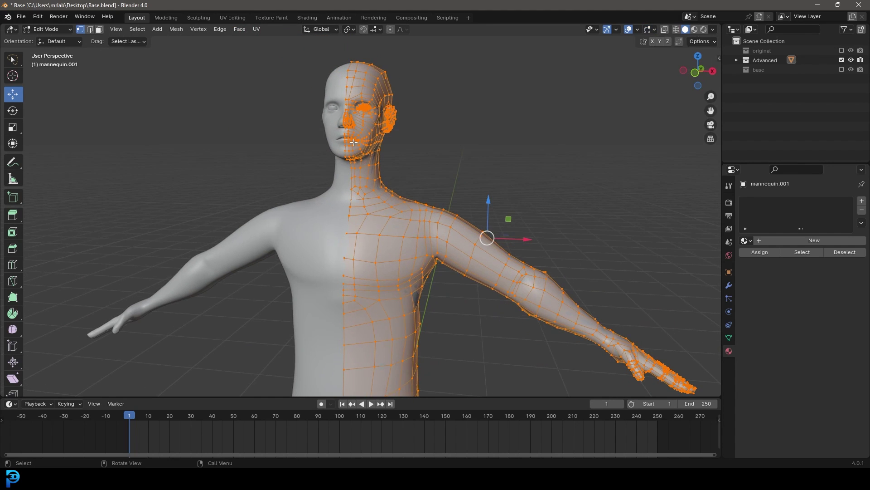
pyautogui.press('Tab')
# Step: Apply the mannequin's scale in Object Mode
pyautogui.moveTo(513, 207); pyautogui.dragTo(422, 171, button='middle')
pyautogui.hotkey('ctrl', 'a')
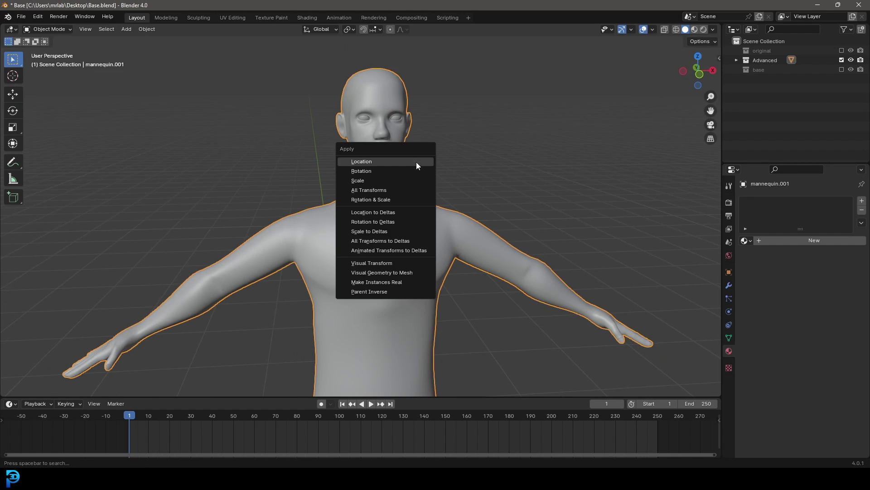
pyautogui.click(422, 180)
pyautogui.scroll(-3, 478, 229)
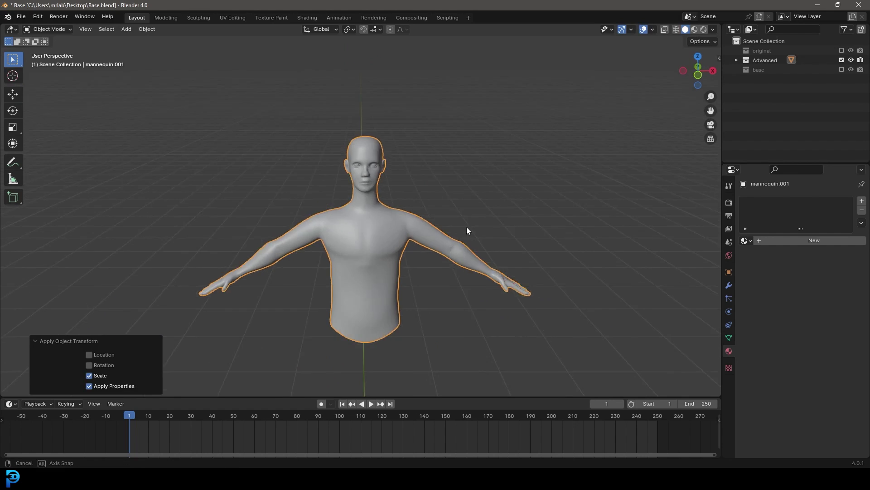
# Step: Check the mannequin's Collision physics settings and view the model from the front
pyautogui.moveTo(478, 230); pyautogui.dragTo(467, 211, button='middle')
pyautogui.scroll(2, 453, 209)
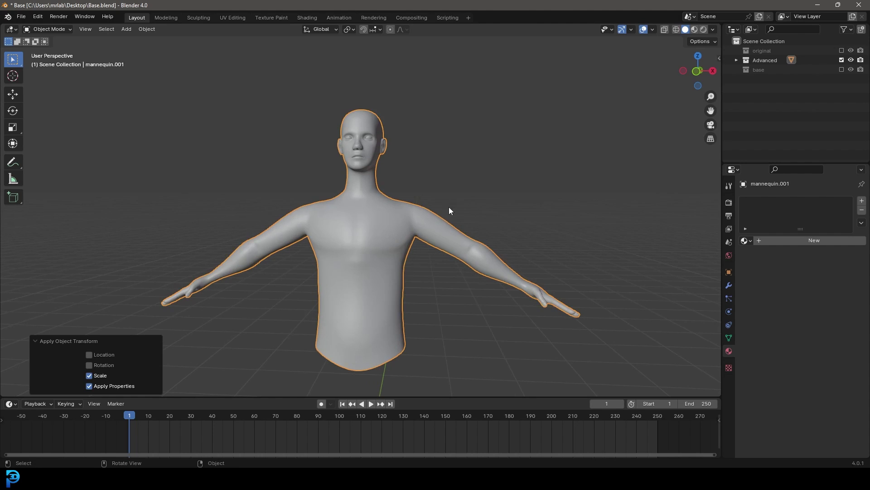
pyautogui.click(729, 311)
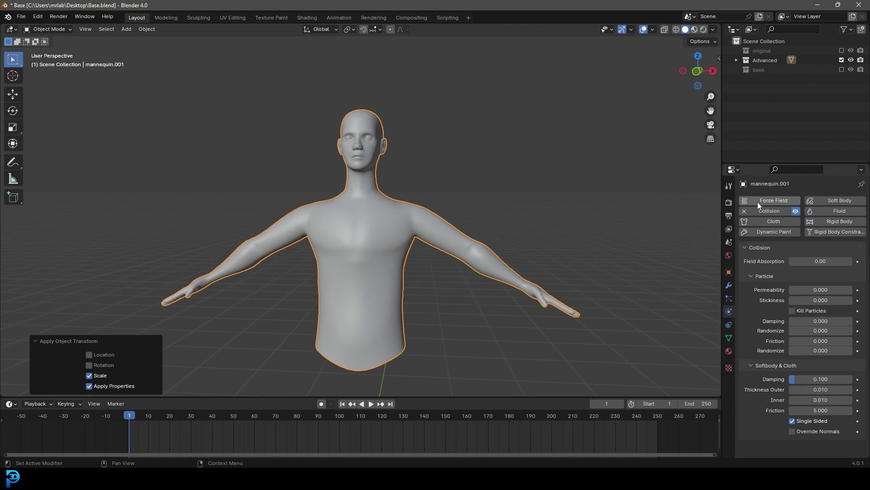
pyautogui.moveTo(393, 164); pyautogui.dragTo(449, 183, button='middle')
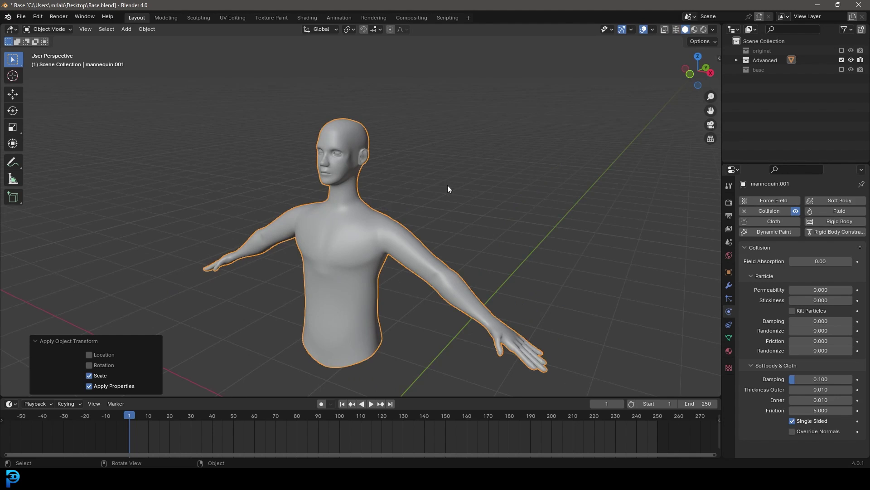
pyautogui.press('KP_1')
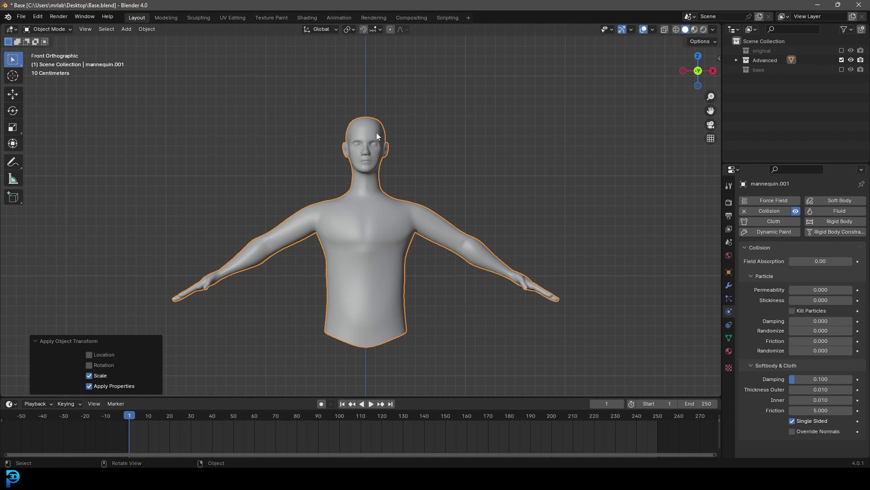
pyautogui.scroll(2, 365, 171)
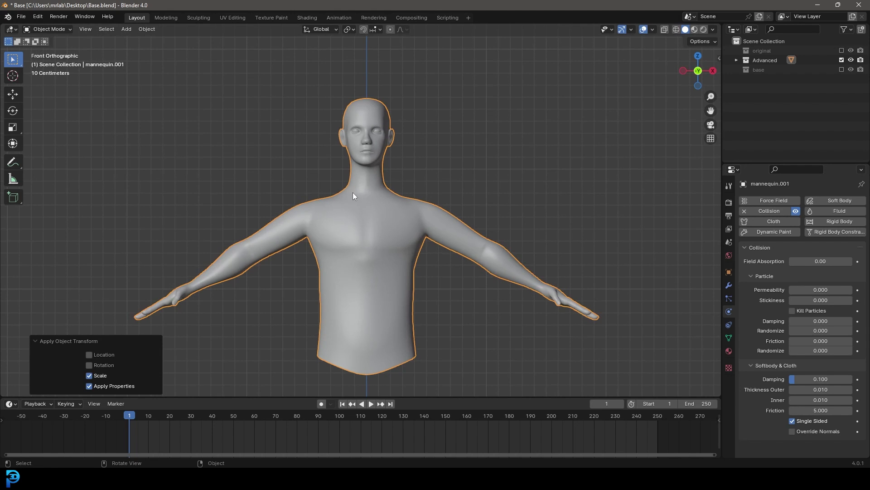
# Step: Deselect the mannequin and add a 2 m mesh plane at the world origin
pyautogui.click(179, 287)
pyautogui.scroll(-2, 349, 262)
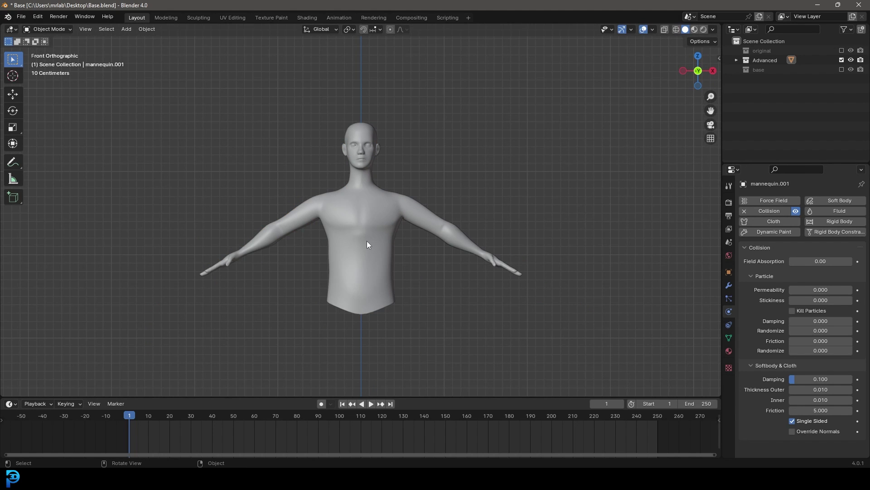
pyautogui.scroll(2, 365, 224)
pyautogui.hotkey('shift', 'a')
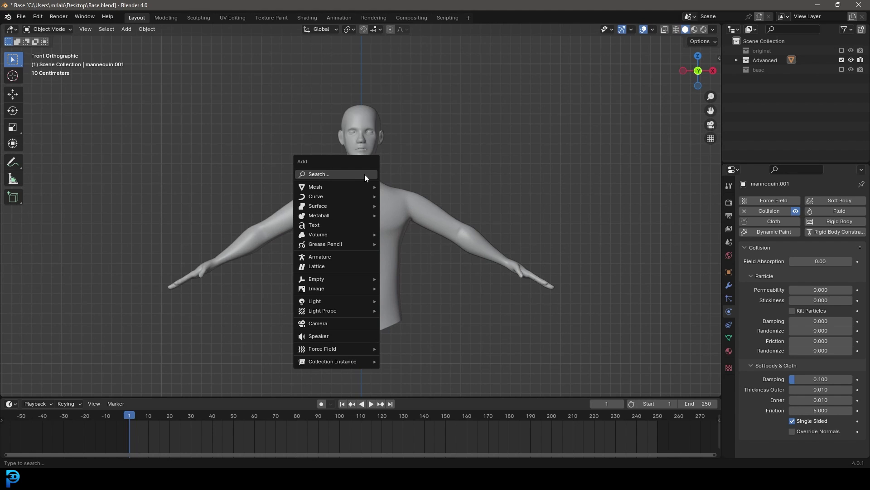
pyautogui.moveTo(351, 187)
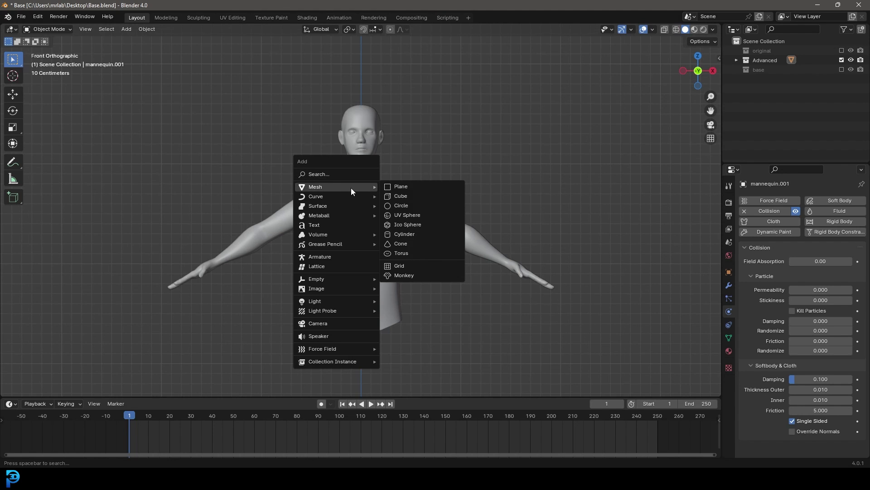
pyautogui.click(403, 187)
# Step: Move the plane up about 2.02 m along the Z axis to the mannequin's torso height
pyautogui.moveTo(424, 227); pyautogui.dragTo(404, 255, button='middle')
pyautogui.press('g')
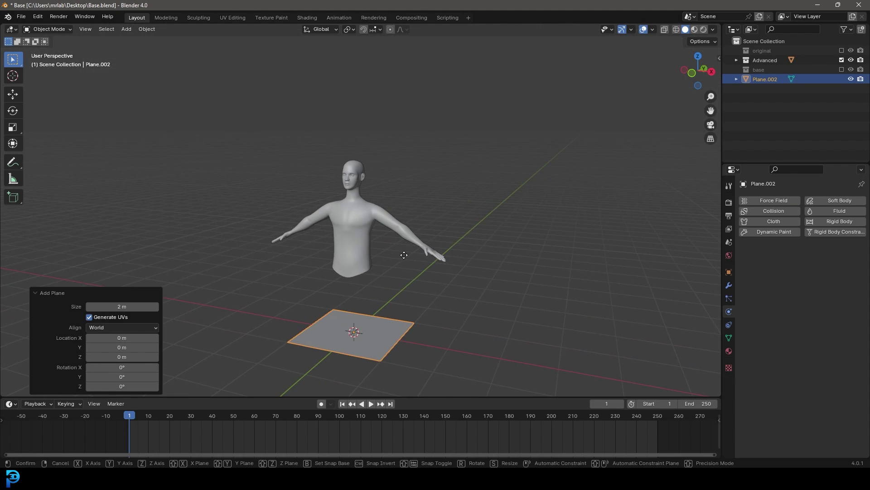
pyautogui.press('z')
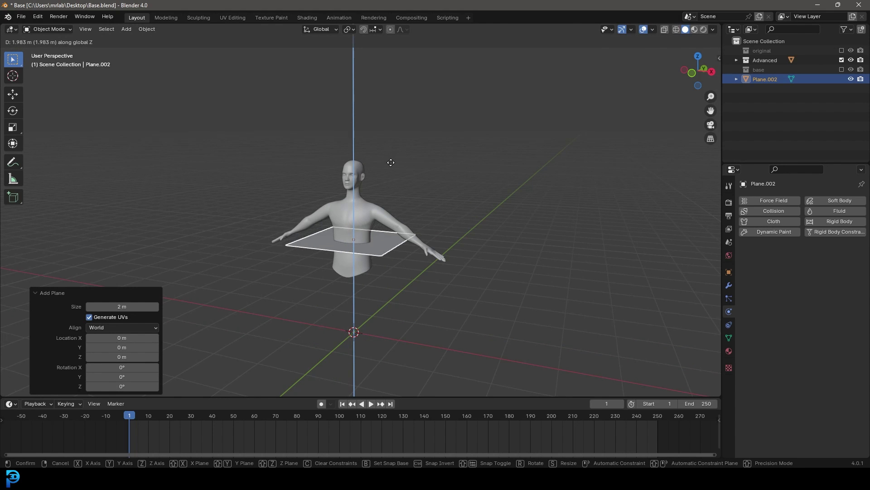
pyautogui.click(390, 162)
pyautogui.moveTo(391, 162); pyautogui.dragTo(534, 245, button='middle')
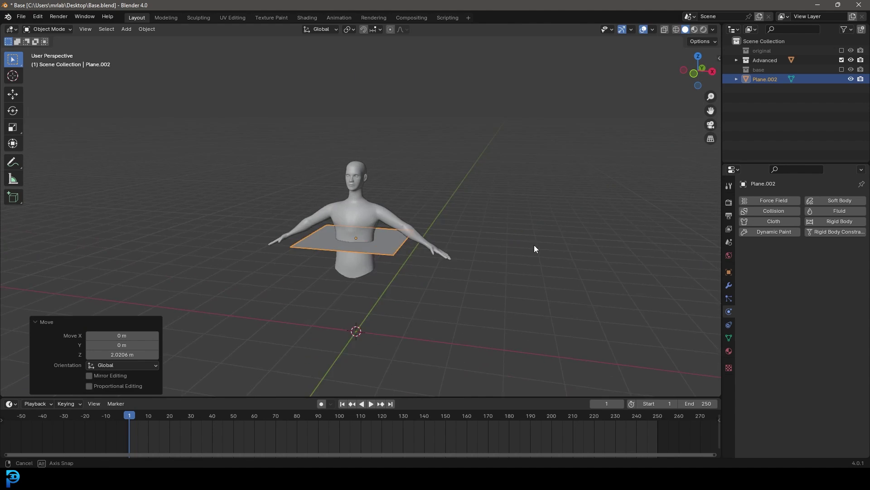
# Step: Enter Edit Mode on the plane and rotate its mesh 90° in the right side view so it stands upright
pyautogui.scroll(3, 395, 231)
pyautogui.press('Tab')
pyautogui.moveTo(395, 235); pyautogui.dragTo(321, 281, button='middle')
pyautogui.scroll(4, 321, 282)
pyautogui.scroll(4, 300, 329)
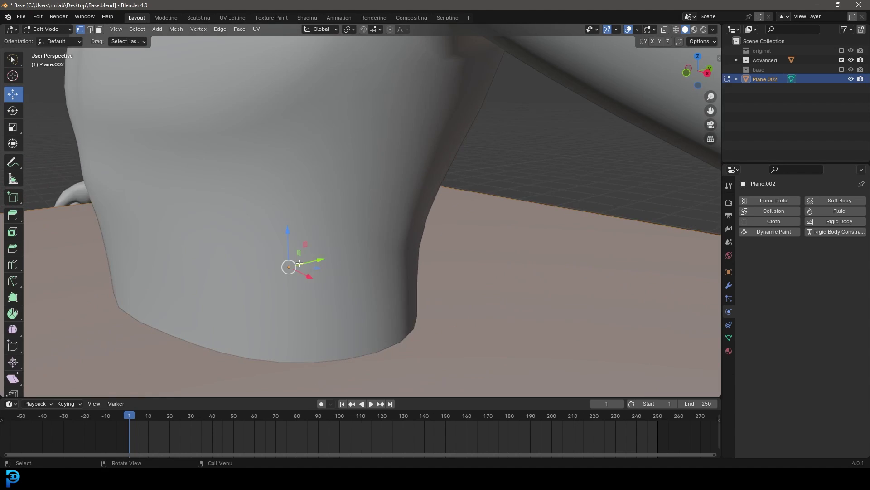
pyautogui.scroll(-6, 288, 266)
pyautogui.moveTo(405, 249); pyautogui.dragTo(366, 243, button='middle')
pyautogui.press('KP_3')
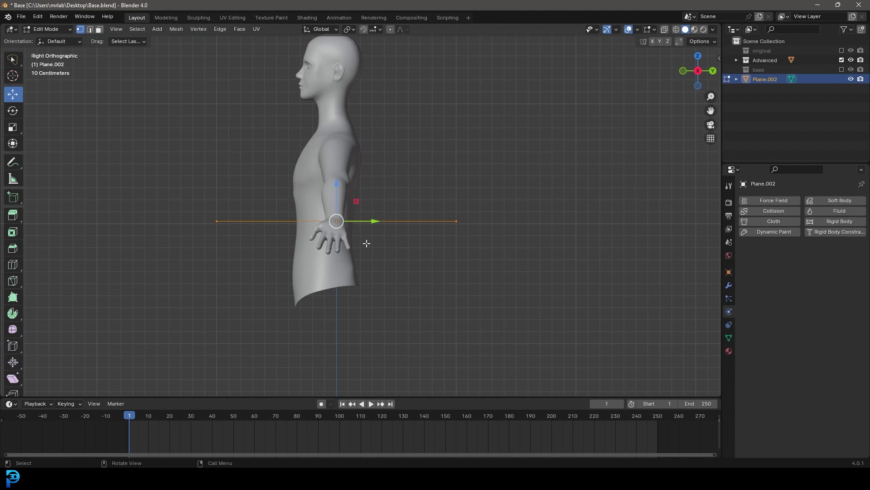
pyautogui.keyDown('shift'); pyautogui.moveTo(423, 249); pyautogui.dragTo(453, 280, button='middle'); pyautogui.keyUp('shift')
pyautogui.scroll(2, 453, 281)
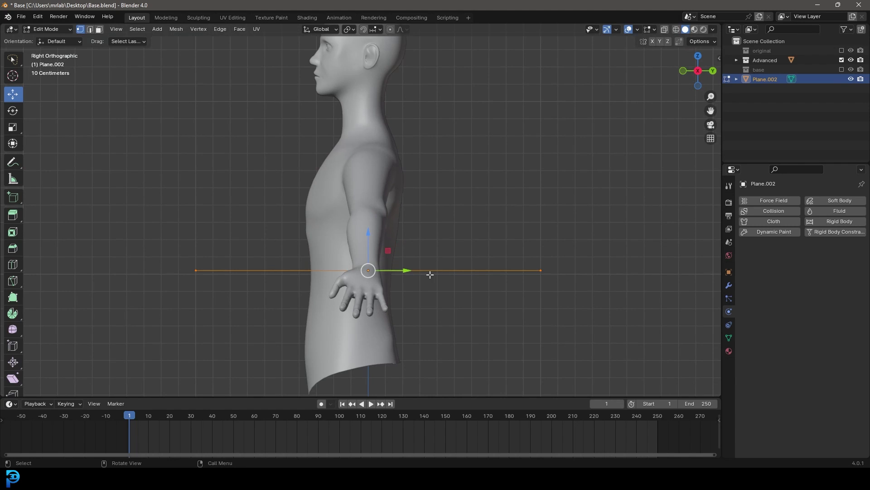
pyautogui.write('r90')
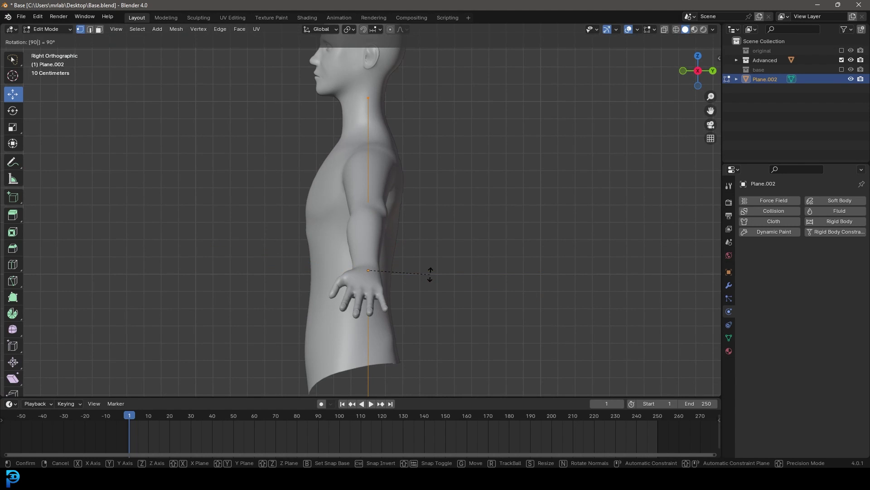
pyautogui.press('Return')
# Step: Move the upright plane forward about 0.43 m so it sits in front of the mannequin's chest, and check it from the front
pyautogui.press('g')
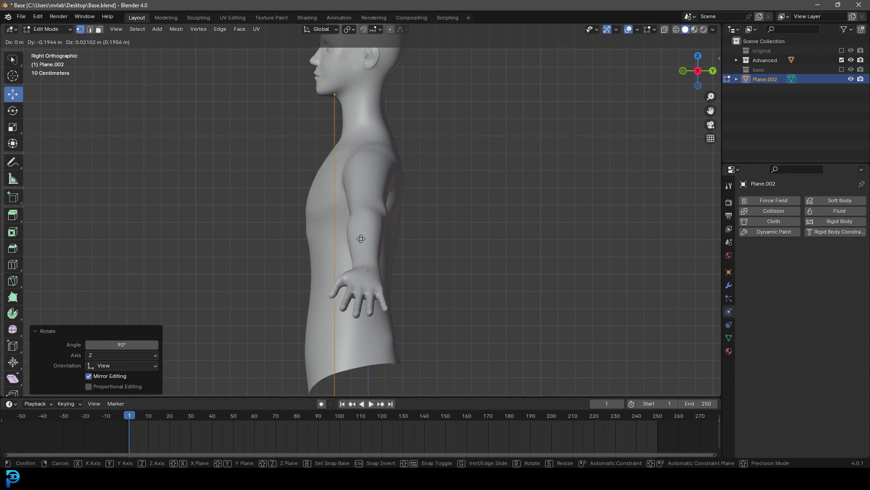
pyautogui.click(317, 237)
pyautogui.moveTo(316, 236); pyautogui.dragTo(408, 236, button='middle')
pyautogui.press('KP_1')
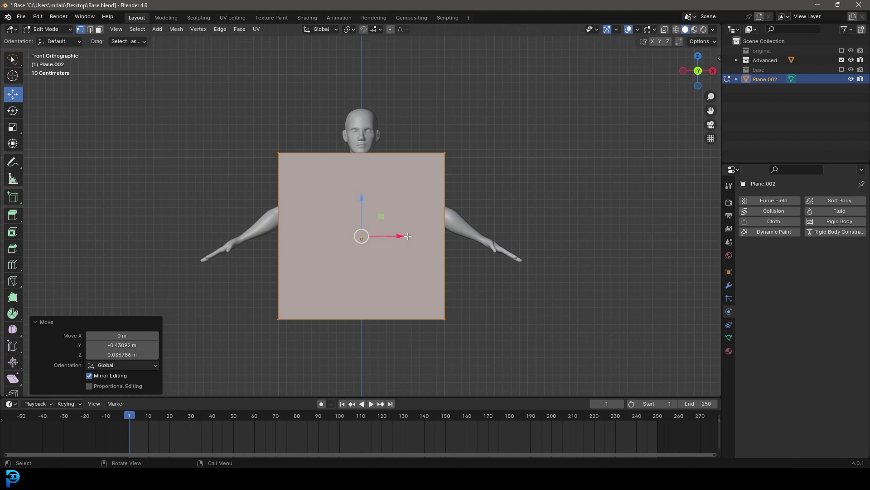
# Step: Scale the plane's mesh down uniformly to about 0.53 to approximate the torso's width
pyautogui.scroll(2, 427, 177)
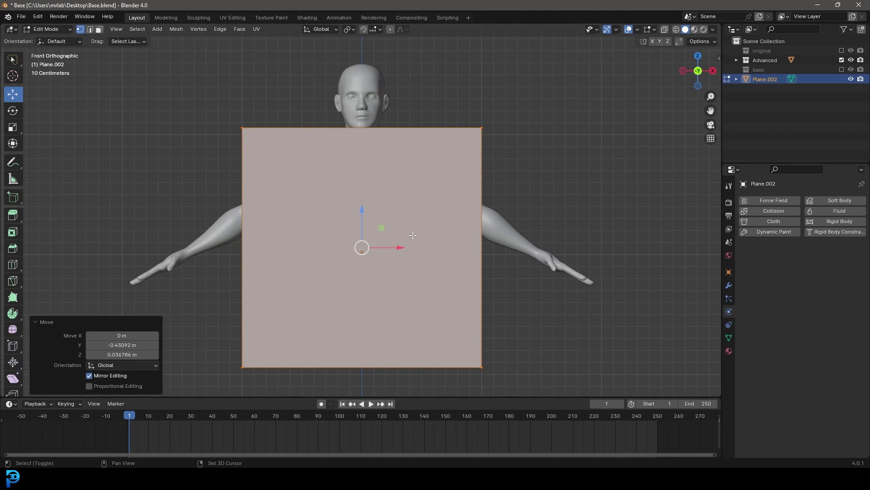
pyautogui.keyDown('shift'); pyautogui.moveTo(417, 235); pyautogui.dragTo(418, 225, button='middle'); pyautogui.keyUp('shift')
pyautogui.press('s')
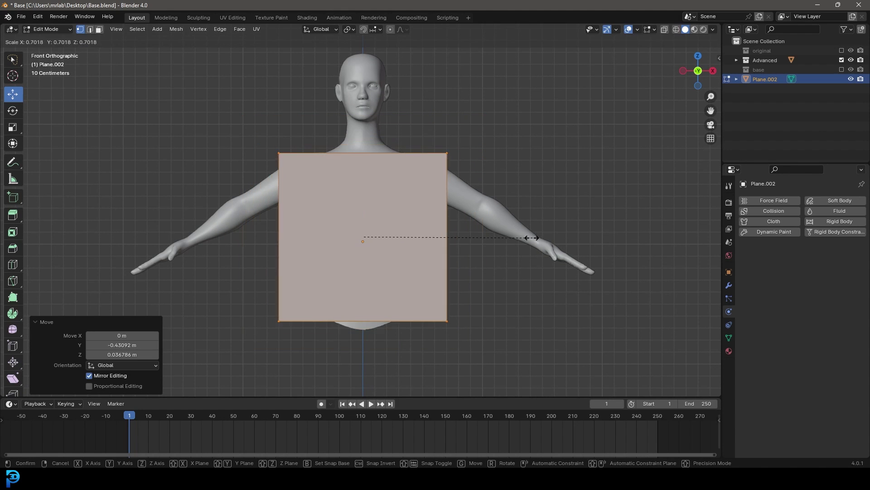
pyautogui.click(485, 240)
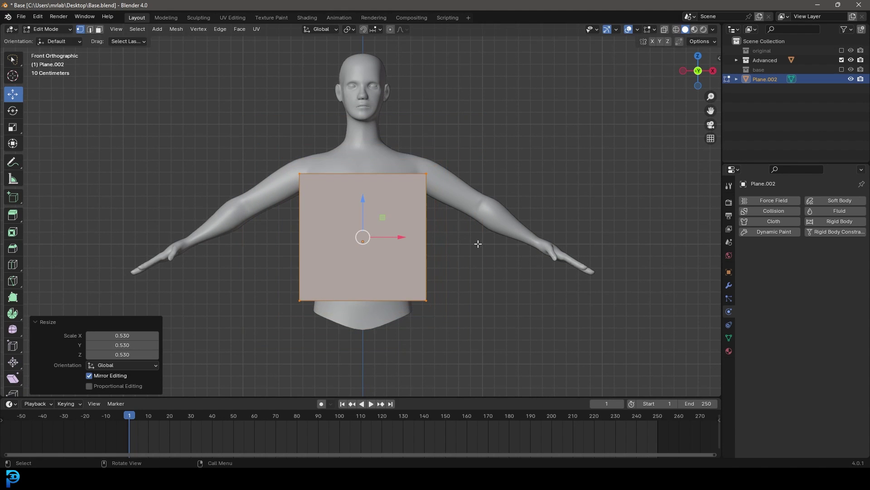
# Step: Lower the plane about 0.21 m along Z and shorten it along Z to a scale of about 0.66
pyautogui.scroll(2, 476, 243)
pyautogui.press('g')
pyautogui.press('z')
pyautogui.click(460, 285)
pyautogui.press('s')
pyautogui.press('z')
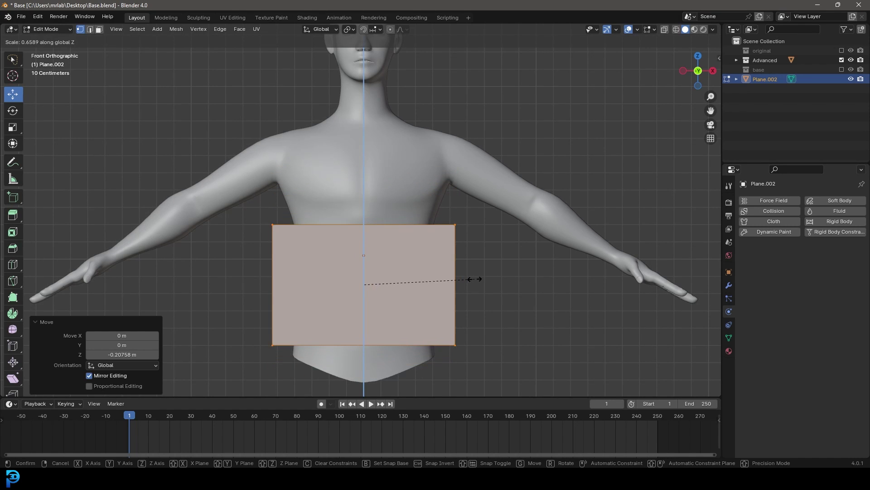
pyautogui.click(476, 280)
# Step: Widen the plane along X by a factor of about 1.2 and lower it about 0.07 m
pyautogui.press('s')
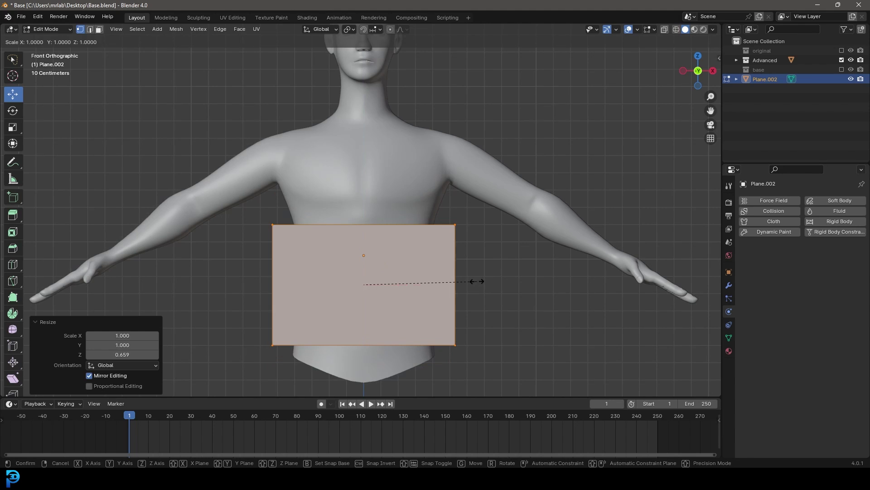
pyautogui.press('x')
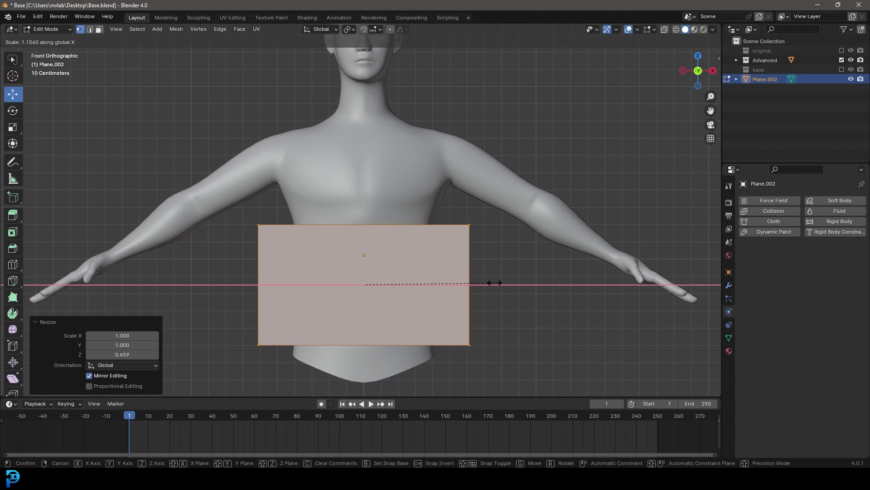
pyautogui.click(496, 283)
pyautogui.press('g')
pyautogui.click(494, 293)
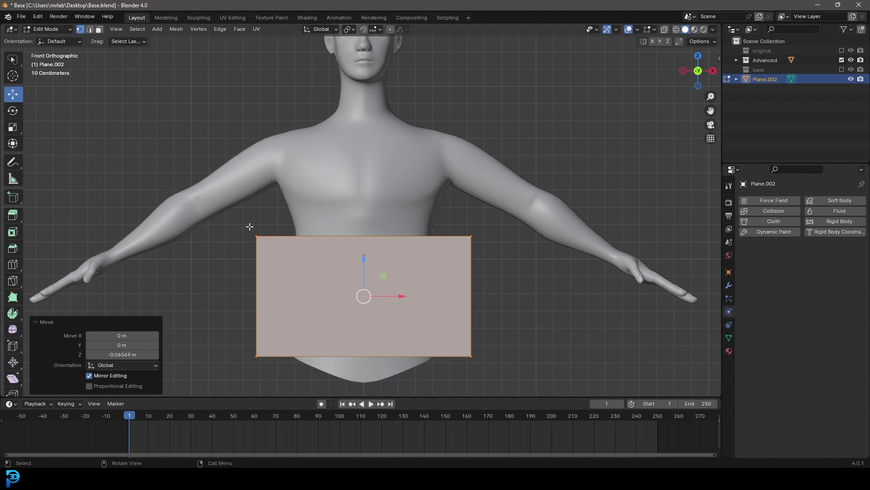
# Step: Display the viewport in wireframe shading with the plane in front of the mannequin's waist
pyautogui.scroll(-3, 419, 262)
pyautogui.scroll(3, 415, 238)
pyautogui.press('z')
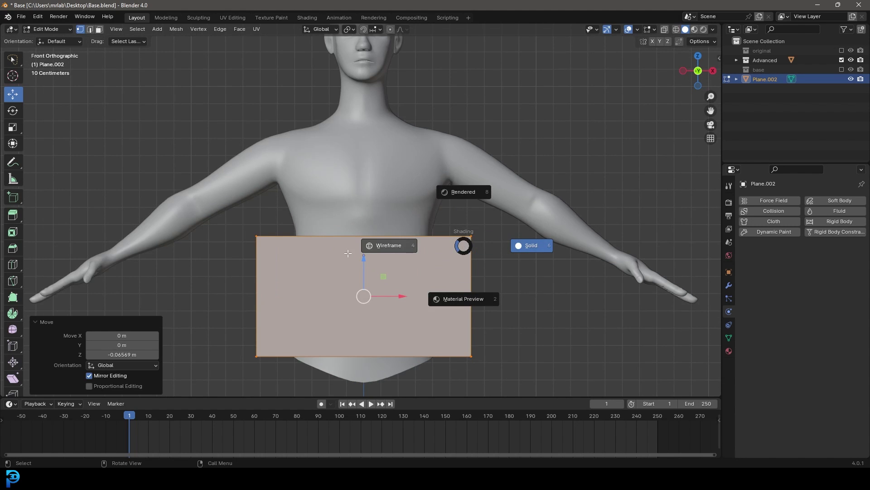
pyautogui.click(329, 246)
# Step: Try pulling the plane's two corners on one side in to the torso's edge, and undo those moves
pyautogui.click(471, 356)
pyautogui.scroll(1, 481, 366)
pyautogui.press('g')
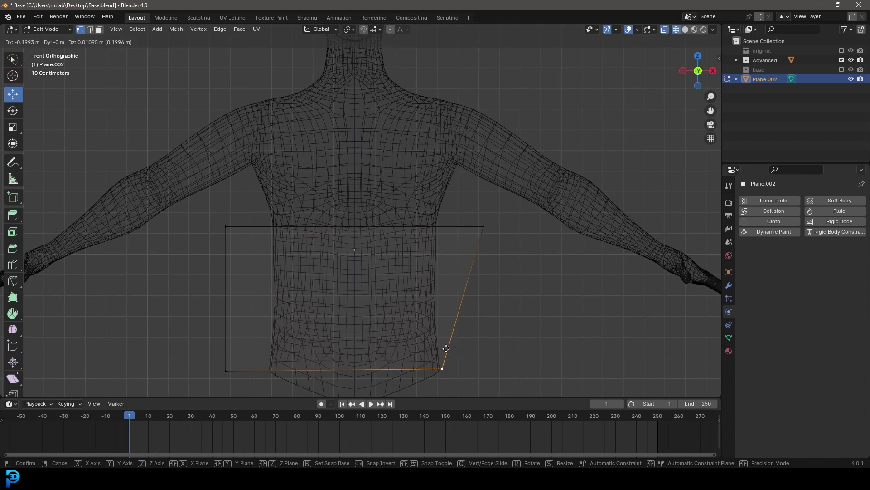
pyautogui.click(453, 347)
pyautogui.click(483, 227)
pyautogui.press('g')
pyautogui.click(443, 228)
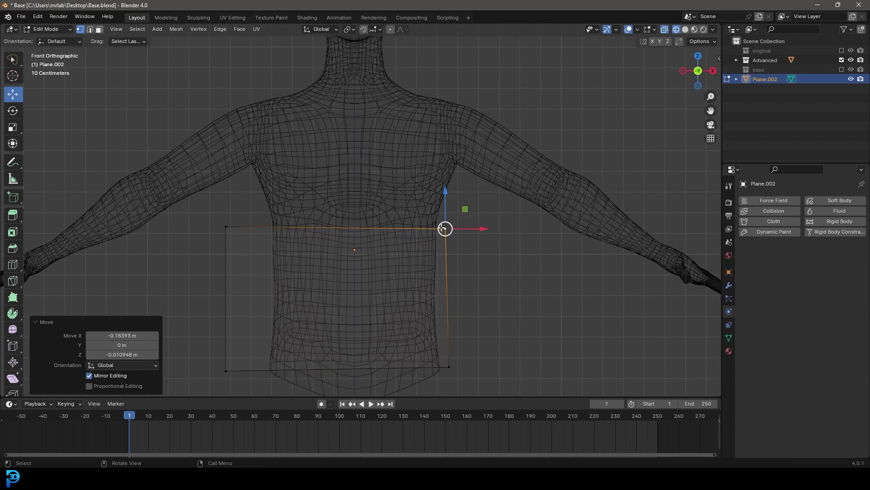
pyautogui.moveTo(430, 257); pyautogui.dragTo(413, 264, button='middle')
pyautogui.hotkey('ctrl', 'z')
pyautogui.hotkey('ctrl', 'z')
pyautogui.hotkey('ctrl', 'z')
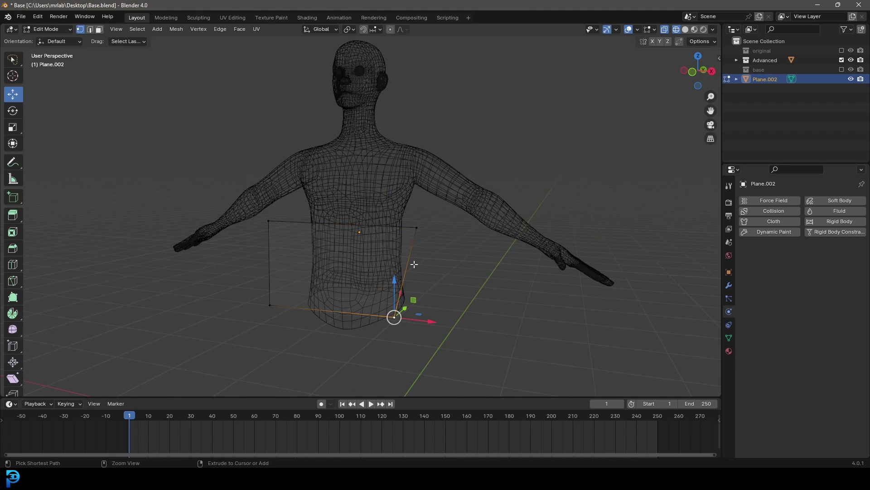
# Step: Select both bottom corners of the plane in front view and lower them along Z to the mannequin's lower hem
pyautogui.press('KP_1')
pyautogui.scroll(1, 414, 269)
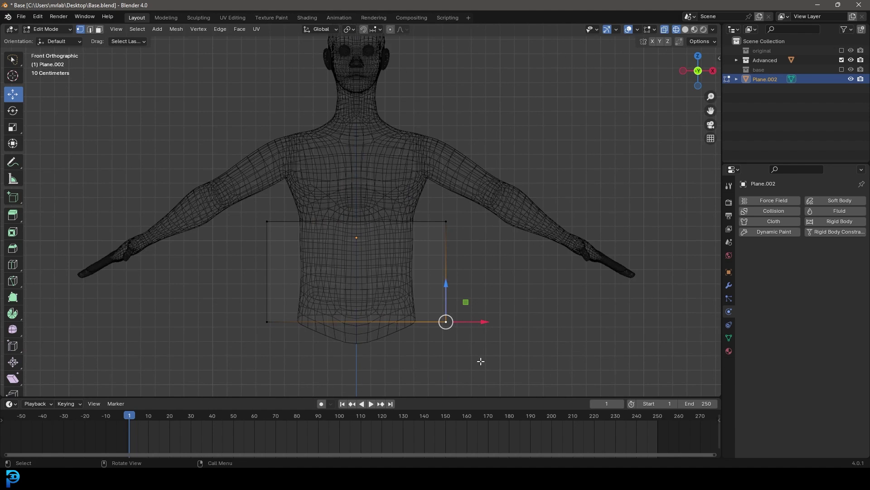
pyautogui.moveTo(475, 347); pyautogui.dragTo(213, 303)
pyautogui.moveTo(497, 368)
pyautogui.mouseDown()
pyautogui.moveTo(208, 363)
pyautogui.moveTo(373, 307)
pyautogui.moveTo(358, 299)
pyautogui.mouseUp()
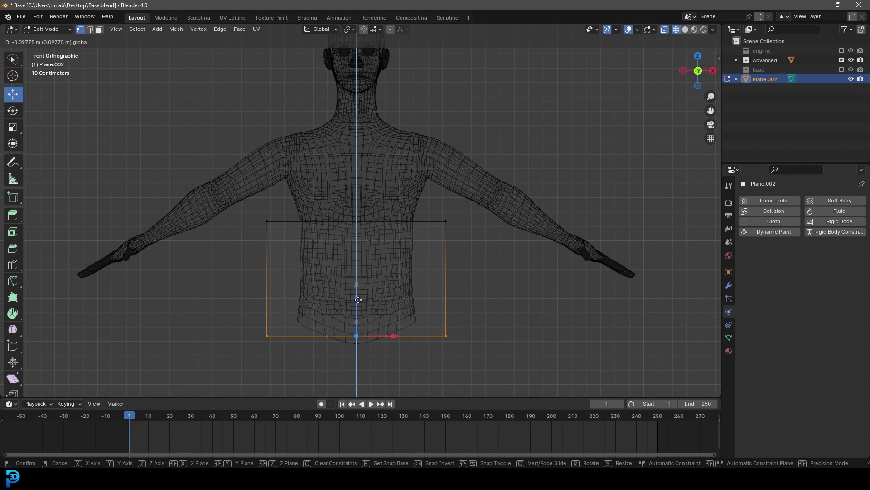
pyautogui.moveTo(358, 301); pyautogui.dragTo(358, 306)
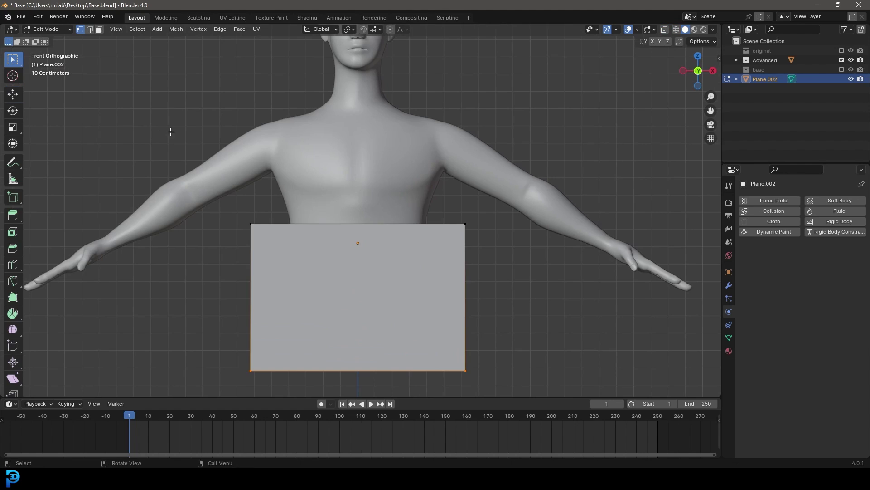
# Step: Return to solid shading, select the plane's top edge and raise it about 0.15 m along Z to just below the armpits
pyautogui.moveTo(163, 131)
pyautogui.mouseDown()
pyautogui.moveTo(526, 242)
pyautogui.moveTo(526, 259)
pyautogui.mouseUp()
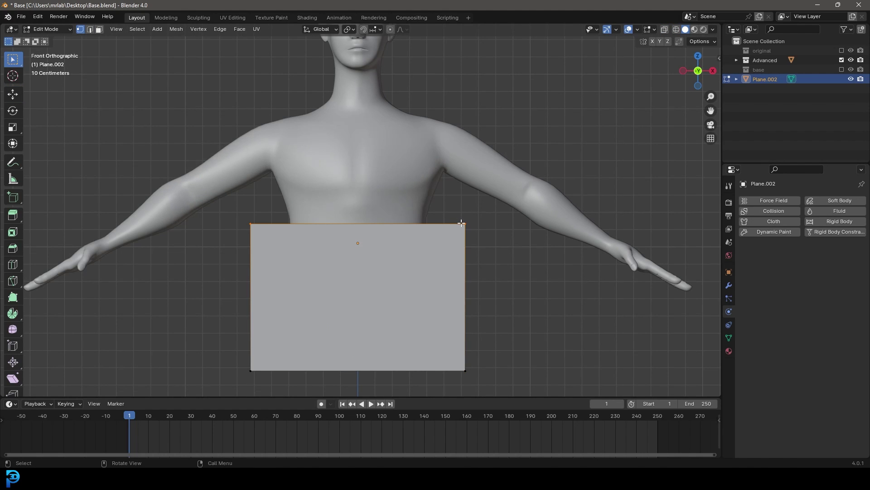
pyautogui.press('g')
pyautogui.press('z')
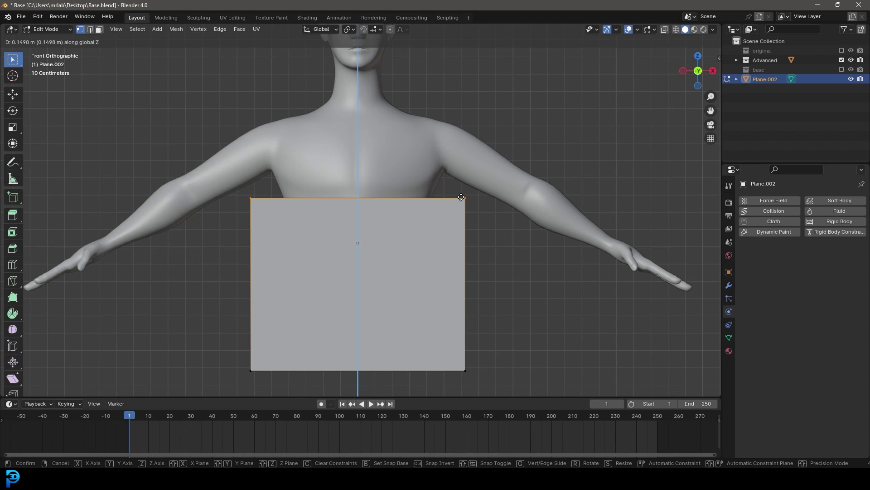
pyautogui.click(461, 197)
# Step: Add a vertical loop cut exactly down the centre of the plane
pyautogui.hotkey('ctrl', 'r')
pyautogui.click(361, 198)
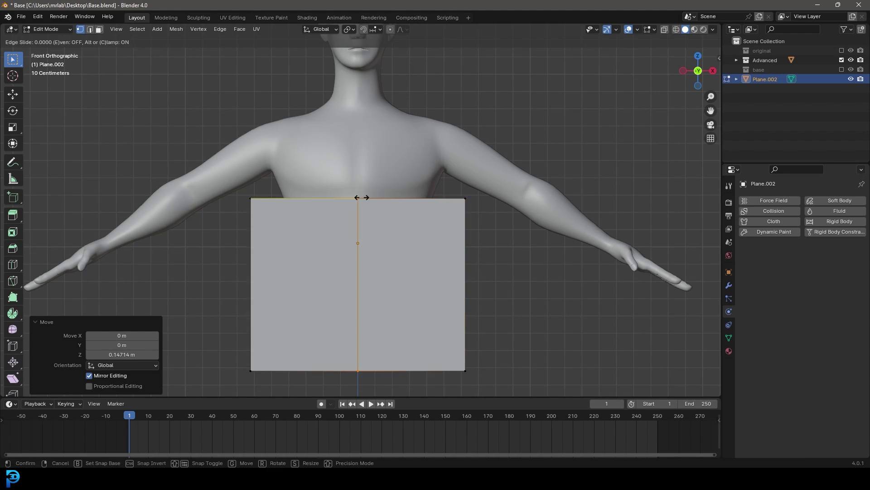
pyautogui.rightClick(370, 196)
# Step: Delete the outer vertices on the negative X side of the plane, leaving only the positive X half
pyautogui.scroll(-2, 320, 326)
pyautogui.moveTo(256, 365); pyautogui.dragTo(295, 137)
pyautogui.scroll(4, 300, 155)
pyautogui.scroll(-3, 294, 149)
pyautogui.press('x')
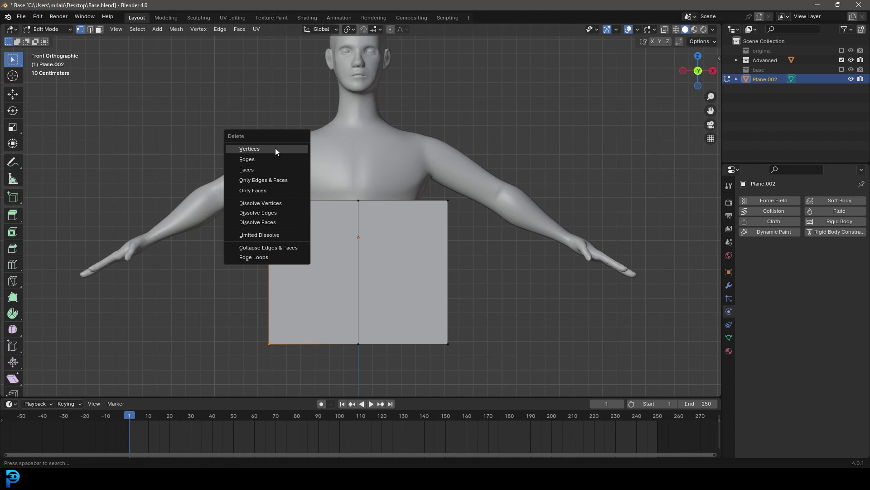
pyautogui.click(276, 148)
# Step: Add a Mirror modifier to the half plane, mirroring across the X axis
pyautogui.click(729, 285)
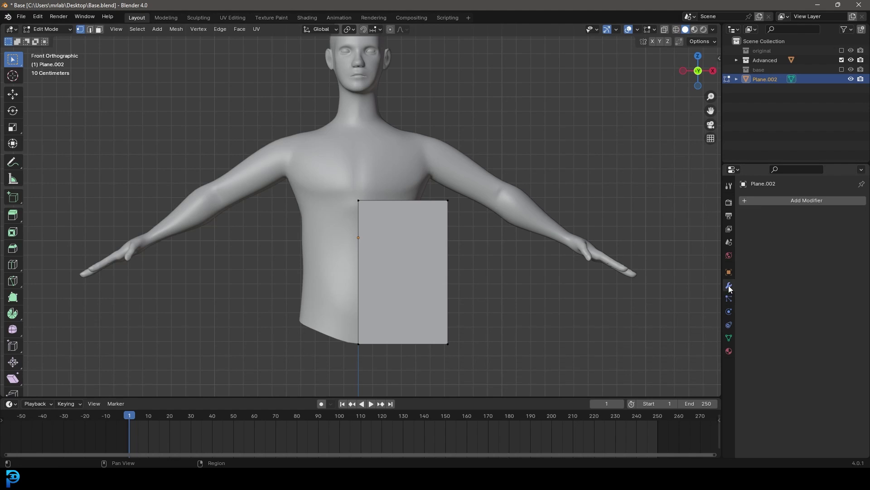
pyautogui.click(772, 201)
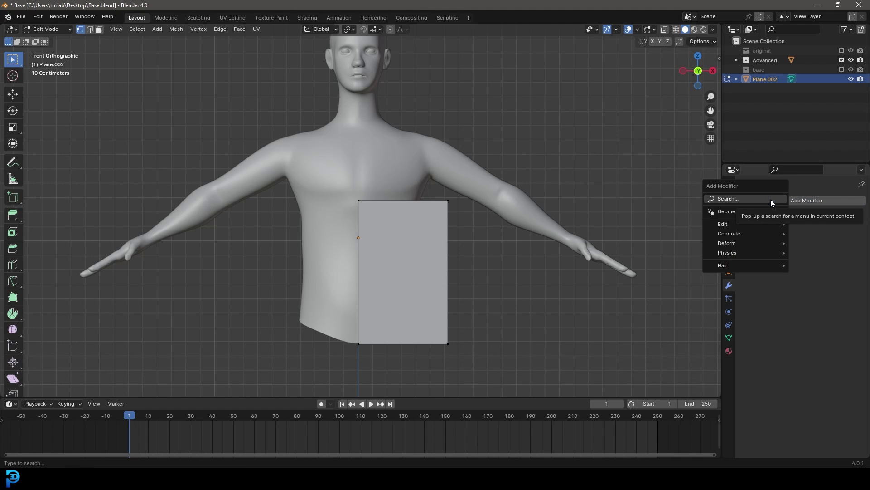
pyautogui.click(762, 199)
pyautogui.write('mir')
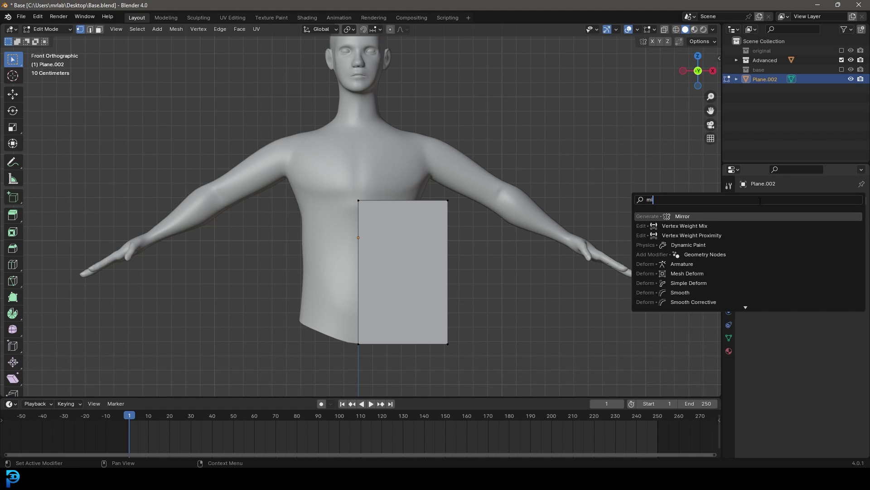
pyautogui.click(697, 216)
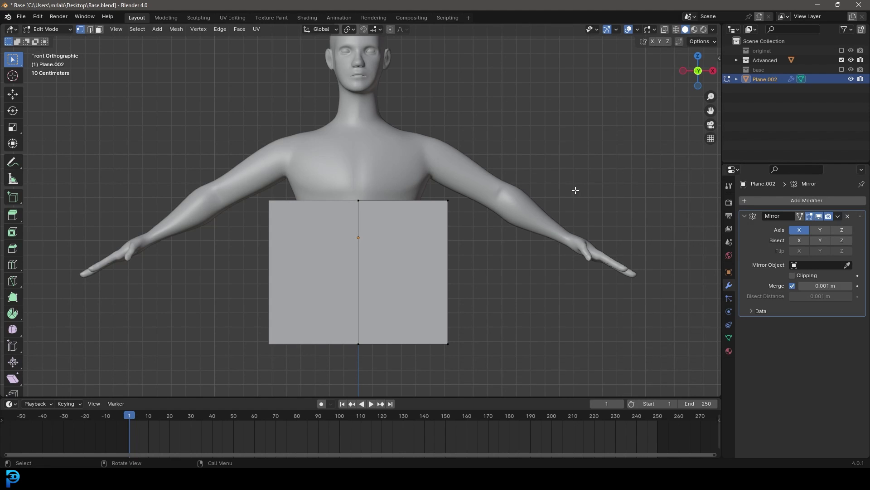
# Step: Enable Clipping on the Mirror modifier and test it by moving the whole mesh, cancelling the move
pyautogui.press('a')
pyautogui.press('g')
pyautogui.rightClick(479, 260)
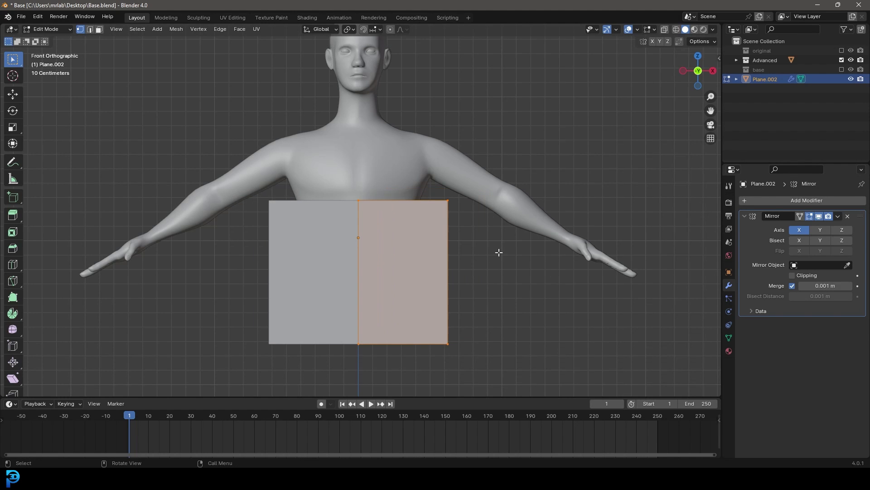
pyautogui.click(792, 276)
pyautogui.scroll(1, 438, 251)
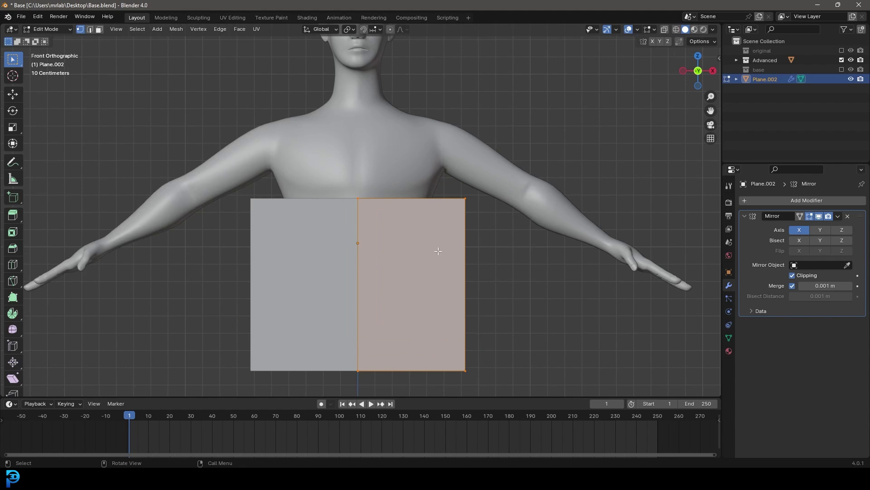
pyautogui.press('g')
pyautogui.rightClick(440, 290)
# Step: Select the half plane's top edge and extrude it about 0.48 m up along Z to shoulder height
pyautogui.scroll(2, 398, 200)
pyautogui.moveTo(524, 249); pyautogui.dragTo(262, 165)
pyautogui.keyDown('shift'); pyautogui.moveTo(395, 226); pyautogui.dragTo(396, 271, button='middle'); pyautogui.keyUp('shift')
pyautogui.press('g')
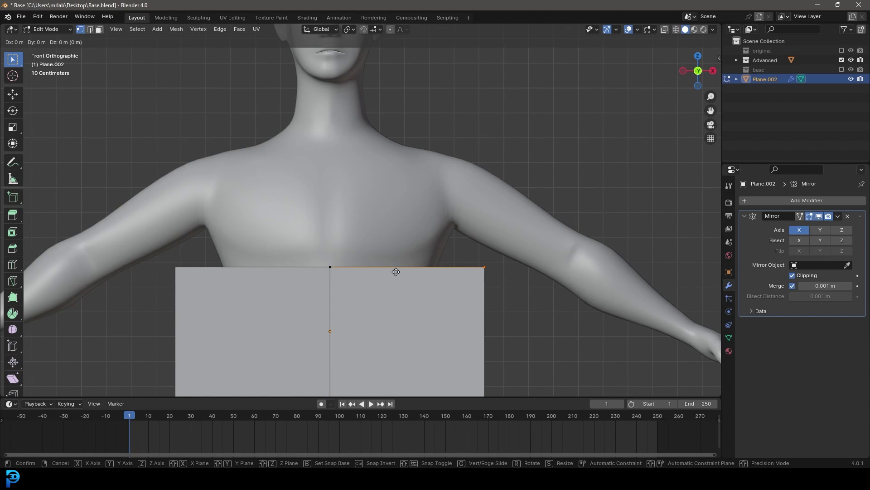
pyautogui.press('z')
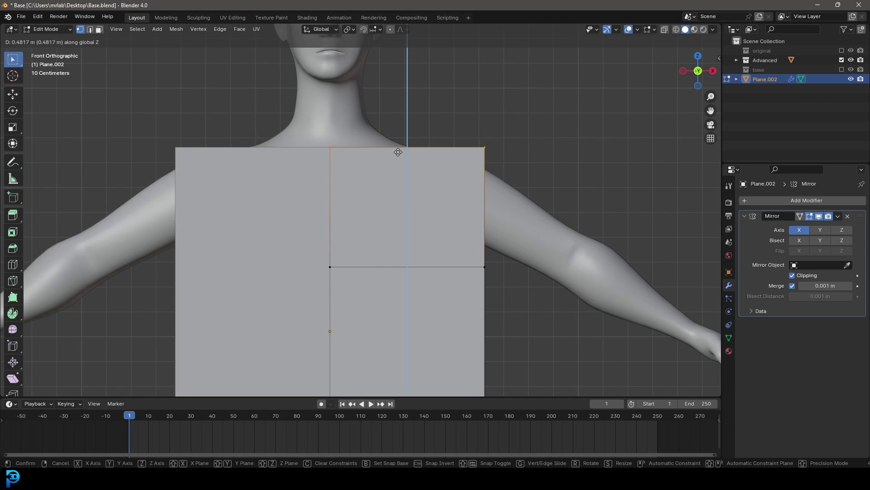
pyautogui.click(398, 152)
# Step: Add a centred vertical loop cut to the half panel and delete its upper outer corner vertex to open the armhole
pyautogui.hotkey('ctrl', 'r')
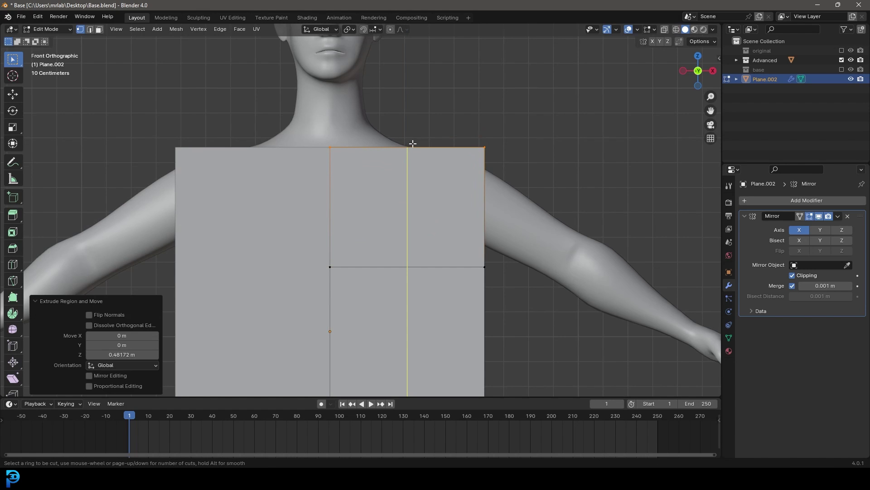
pyautogui.click(412, 144)
pyautogui.scroll(-4, 416, 219)
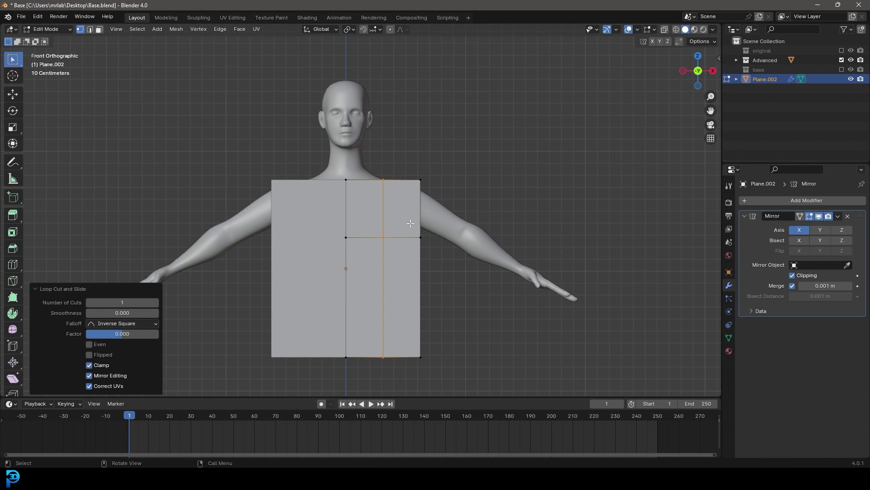
pyautogui.scroll(2, 410, 223)
pyautogui.click(448, 166)
pyautogui.press('x')
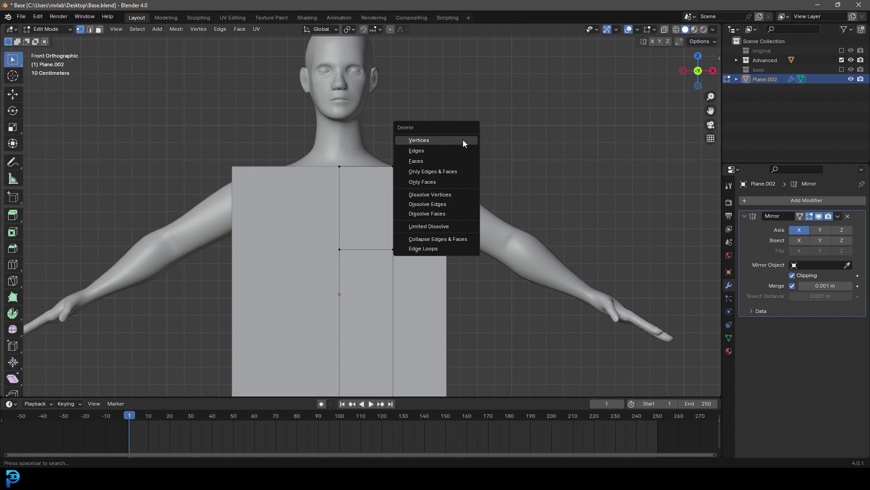
pyautogui.click(419, 141)
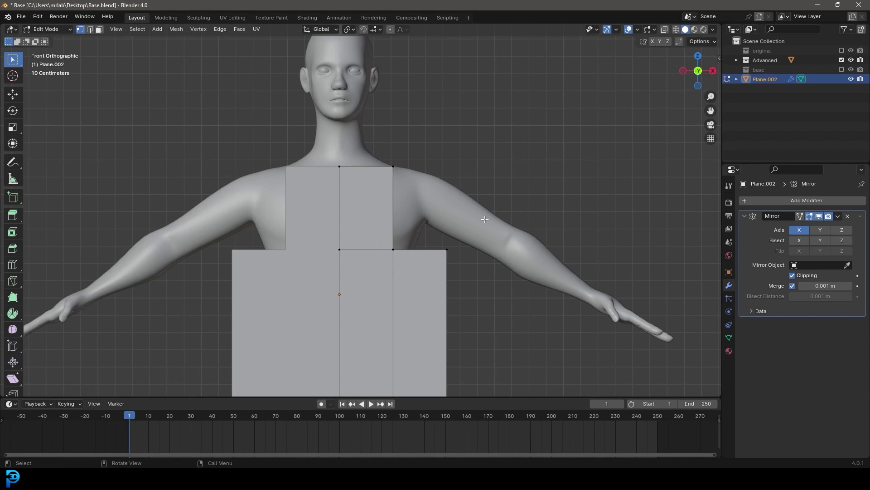
# Step: Move the outer vertex below the armhole opening down about 0.12 m along Z
pyautogui.click(447, 249)
pyautogui.keyDown('shift'); pyautogui.moveTo(478, 266); pyautogui.dragTo(466, 212, button='middle'); pyautogui.keyUp('shift')
pyautogui.press('g')
pyautogui.press('z')
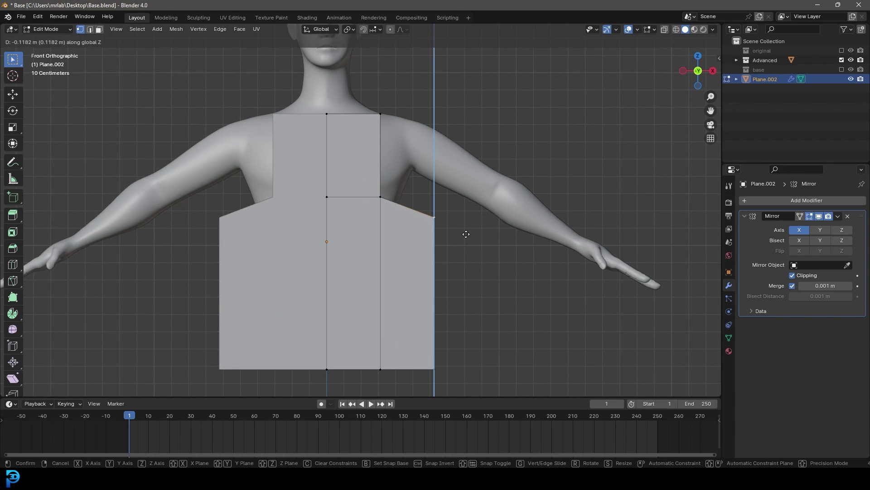
pyautogui.click(466, 234)
# Step: Select the whole horizontal vertex row at armhole level and raise it about 0.105 m along Z
pyautogui.keyDown('shift'); pyautogui.click(381, 197); pyautogui.keyUp('shift')
pyautogui.keyDown('shift'); pyautogui.click(327, 197); pyautogui.keyUp('shift')
pyautogui.press('g')
pyautogui.press('z')
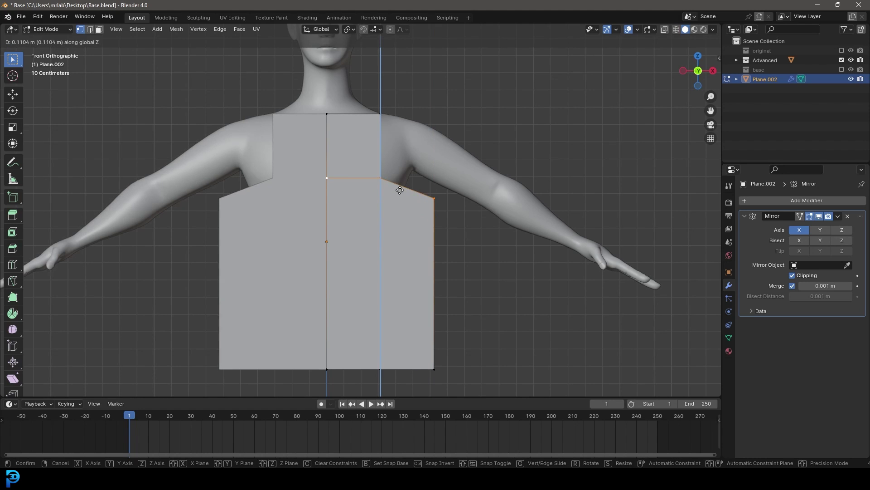
pyautogui.click(400, 191)
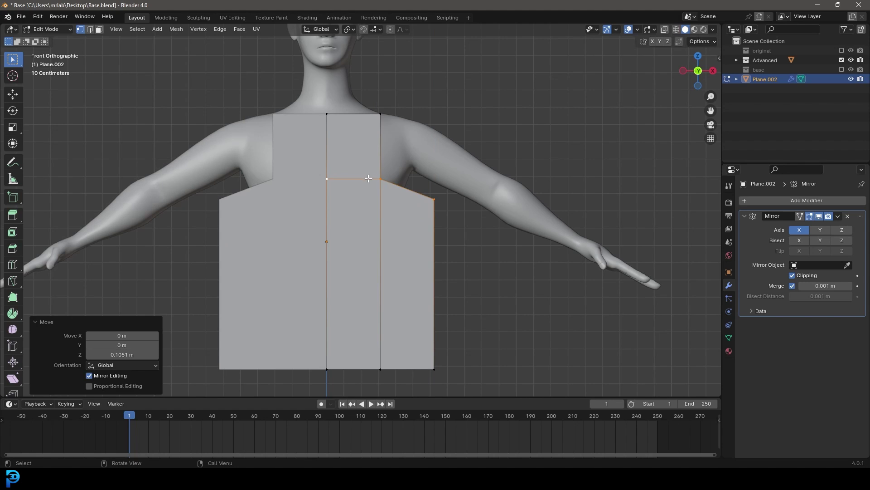
# Step: Add a centred horizontal loop cut across the upper chest section of the half panel
pyautogui.keyDown('shift'); pyautogui.moveTo(374, 174); pyautogui.dragTo(374, 203, button='middle'); pyautogui.keyUp('shift')
pyautogui.scroll(3, 384, 178)
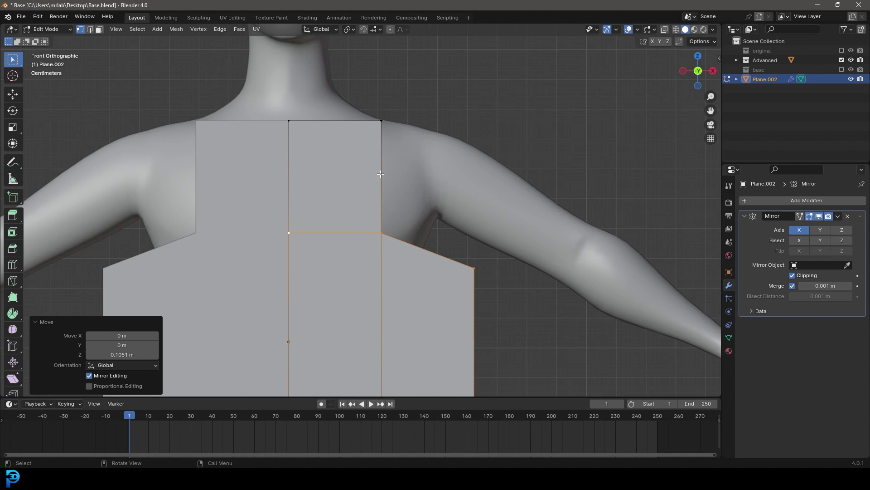
pyautogui.hotkey('ctrl', 'r')
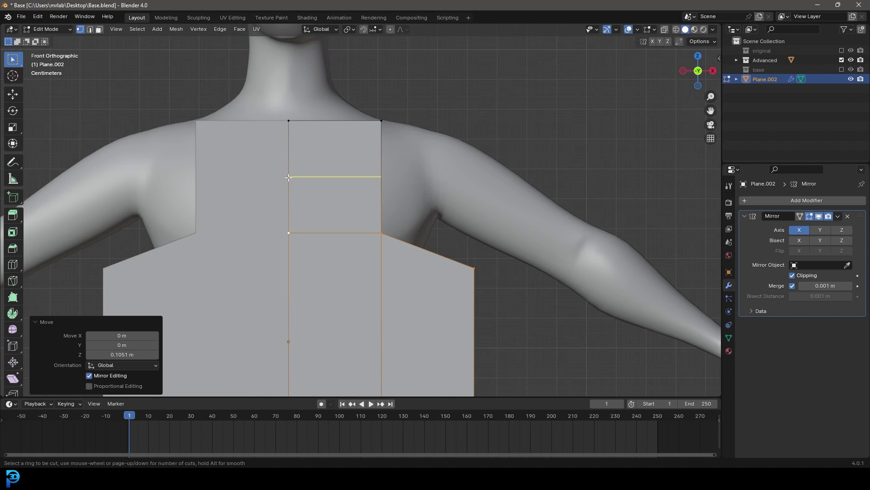
pyautogui.click(289, 177)
pyautogui.rightClick(289, 177)
# Step: Move the top outer vertex about 0.14 m inward and the armhole vertex below it about 0.023 m outward and 0.015 m up
pyautogui.click(382, 120)
pyautogui.keyDown('shift'); pyautogui.moveTo(382, 120); pyautogui.dragTo(437, 155, button='middle'); pyautogui.keyUp('shift')
pyautogui.press('g')
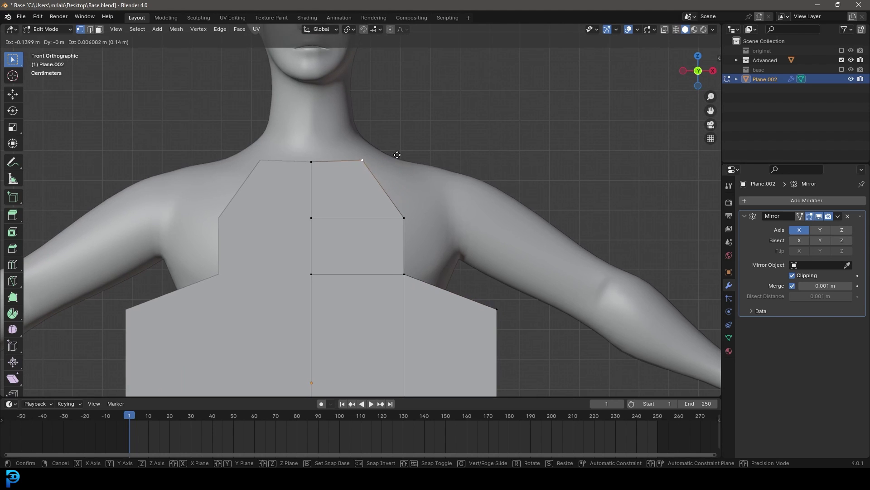
pyautogui.click(397, 154)
pyautogui.click(407, 212)
pyautogui.press('g')
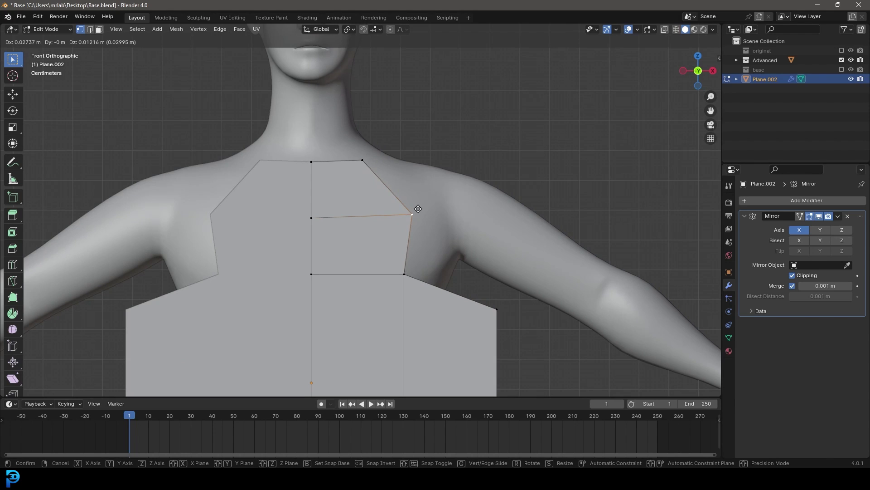
pyautogui.click(416, 208)
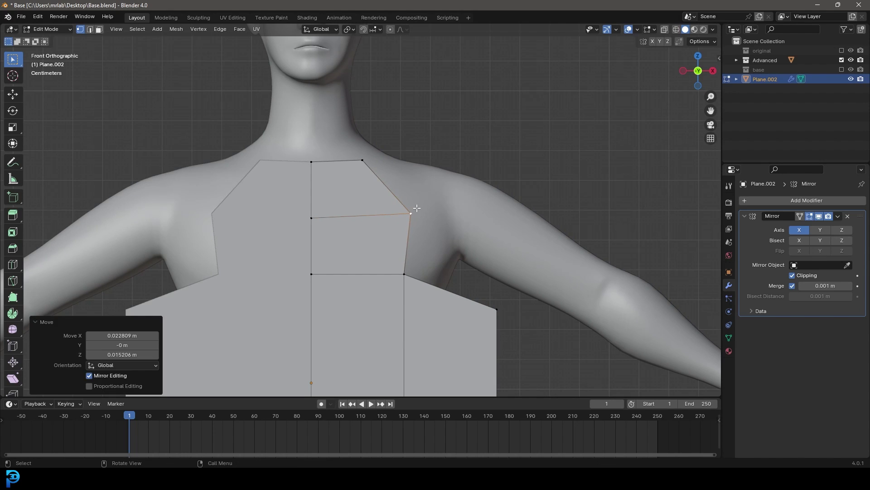
# Step: Extrude the slanted shoulder edge upward into a strap, then rotate its end edge about -18.6°, reposition it and scale it slightly
pyautogui.keyDown('shift'); pyautogui.click(365, 159); pyautogui.keyUp('shift')
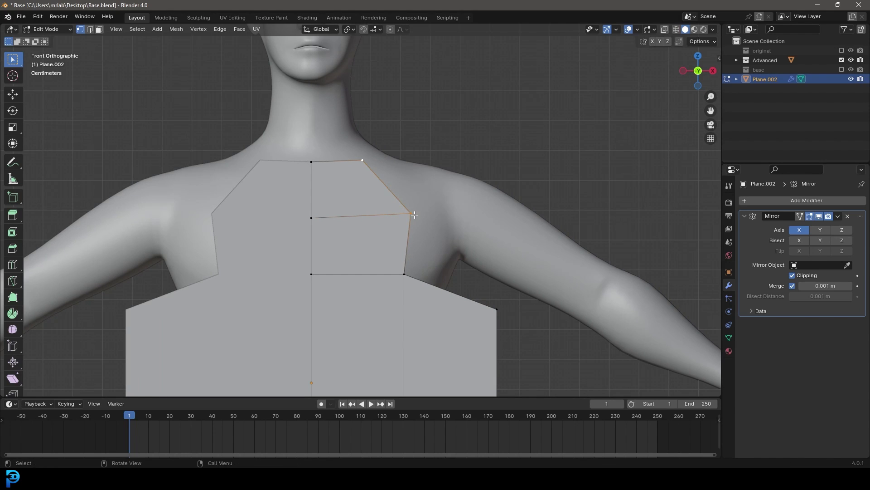
pyautogui.press('e')
pyautogui.click(460, 162)
pyautogui.press('r')
pyautogui.click(507, 163)
pyautogui.press('g')
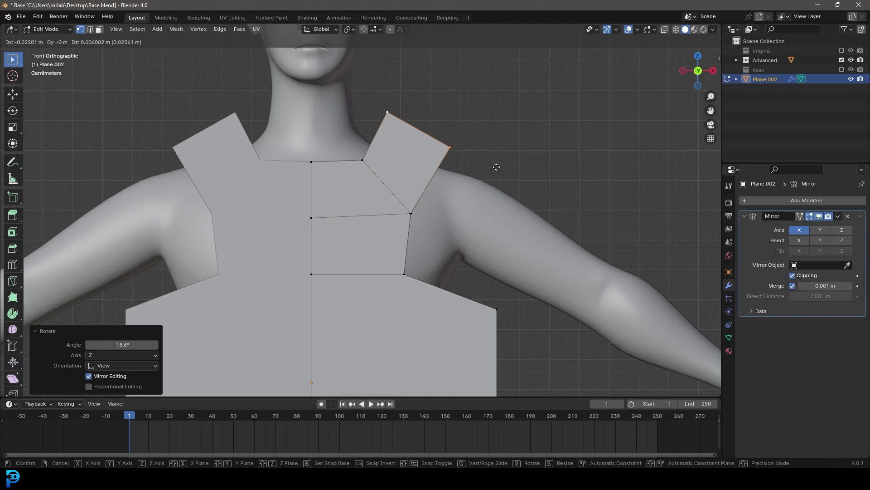
pyautogui.click(498, 166)
pyautogui.press('s')
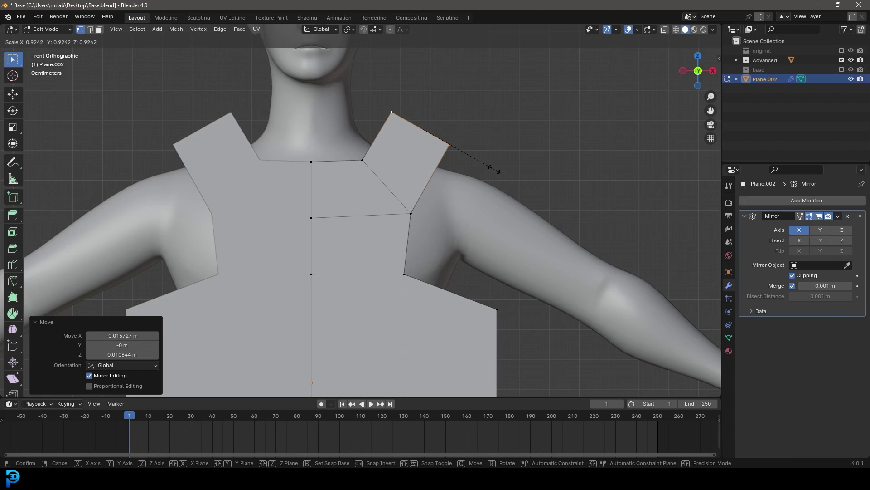
pyautogui.click(502, 171)
# Step: Move the lower armhole vertex about 0.044 m outward and the upper armhole vertex about 0.036 m outward and slightly down
pyautogui.keyDown('shift'); pyautogui.moveTo(419, 276); pyautogui.dragTo(413, 224, button='middle'); pyautogui.keyUp('shift')
pyautogui.click(399, 219)
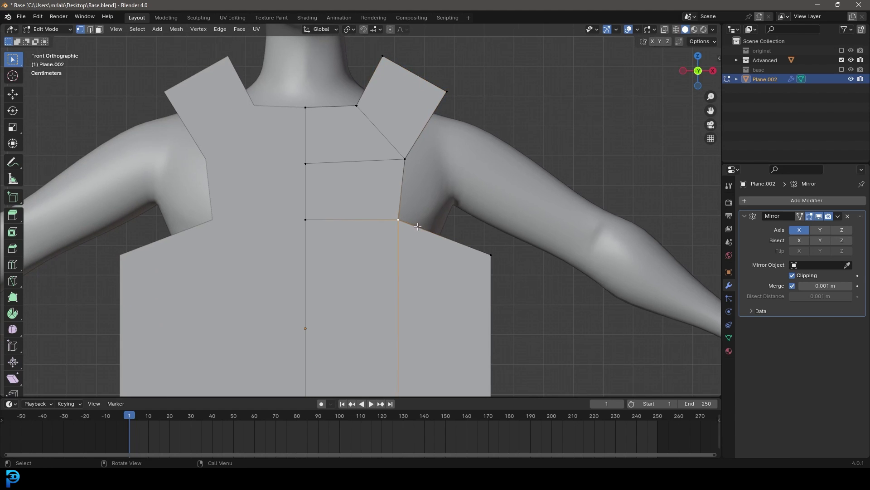
pyautogui.press('g')
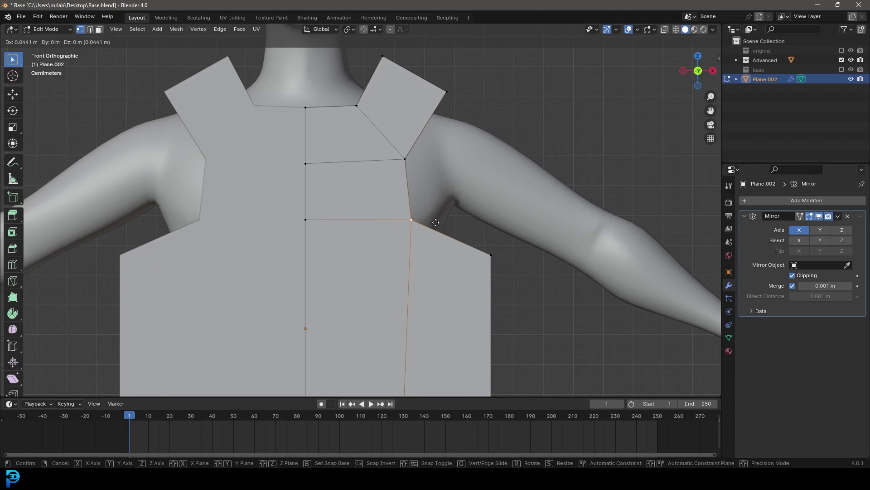
pyautogui.click(436, 222)
pyautogui.click(423, 176)
pyautogui.click(410, 175)
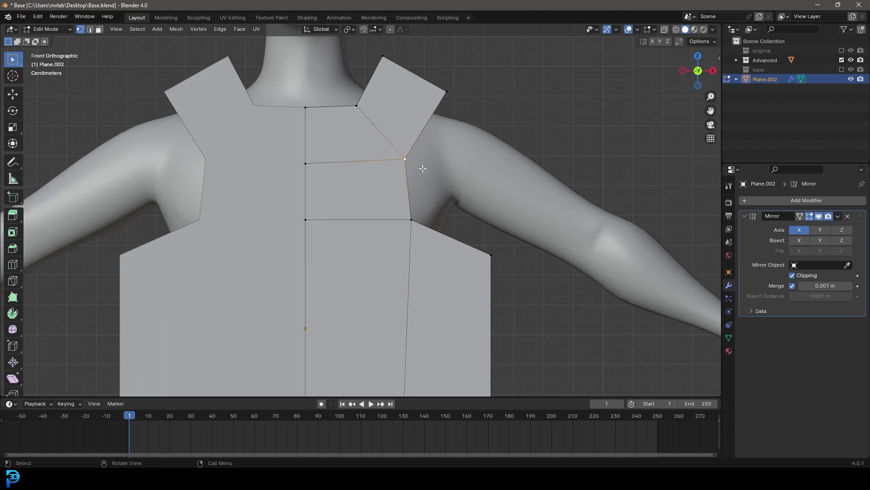
pyautogui.press('g')
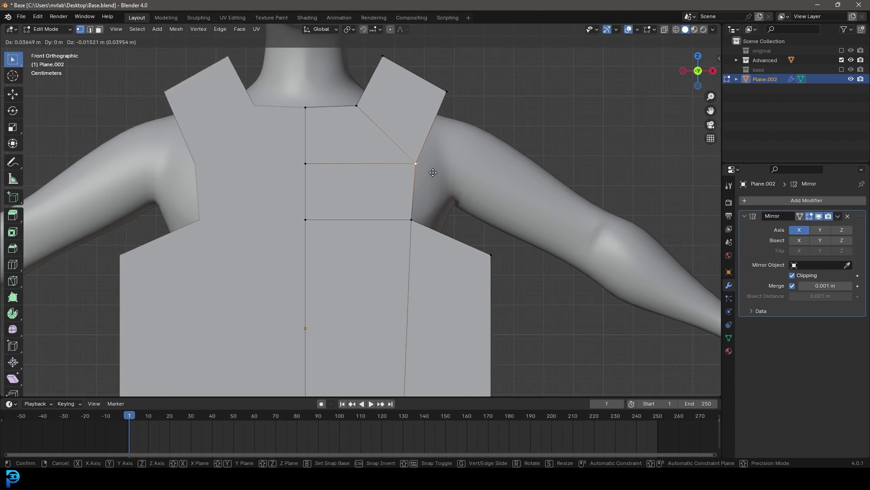
pyautogui.click(433, 172)
# Step: Move the strap's outer corner and both armhole vertices farther outward, shifting the lower armhole vertex about 0.05 m
pyautogui.click(442, 92)
pyautogui.press('g')
pyautogui.click(464, 99)
pyautogui.click(414, 164)
pyautogui.press('g')
pyautogui.click(419, 160)
pyautogui.click(411, 219)
pyautogui.press('g')
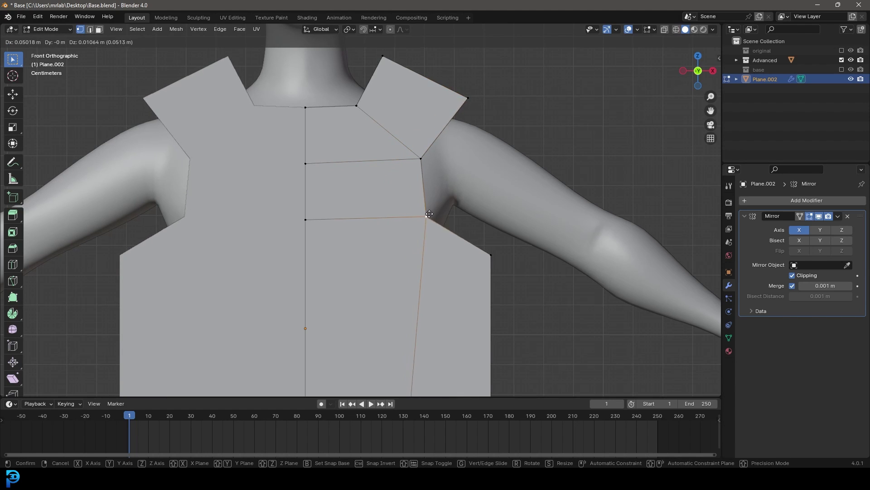
pyautogui.click(429, 213)
# Step: Shape the neckline by shifting the strap's inner corner and the strap-base neck vertex outward and lowering the centre neck vertex
pyautogui.click(384, 59)
pyautogui.press('g')
pyautogui.click(403, 70)
pyautogui.click(357, 106)
pyautogui.press('g')
pyautogui.click(366, 106)
pyautogui.click(299, 112)
pyautogui.press('g')
pyautogui.click(306, 124)
# Step: Move the middle vertex of the hem about 0.105 m outward to line up beneath the lower armhole vertex
pyautogui.scroll(-4, 311, 163)
pyautogui.keyDown('shift'); pyautogui.moveTo(398, 280); pyautogui.dragTo(383, 176, button='middle'); pyautogui.keyUp('shift')
pyautogui.click(365, 266)
pyautogui.press('g')
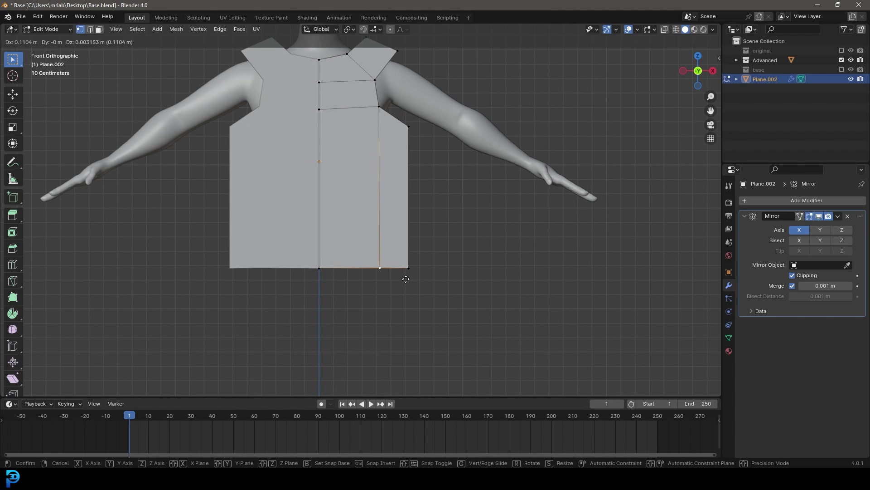
pyautogui.click(398, 270)
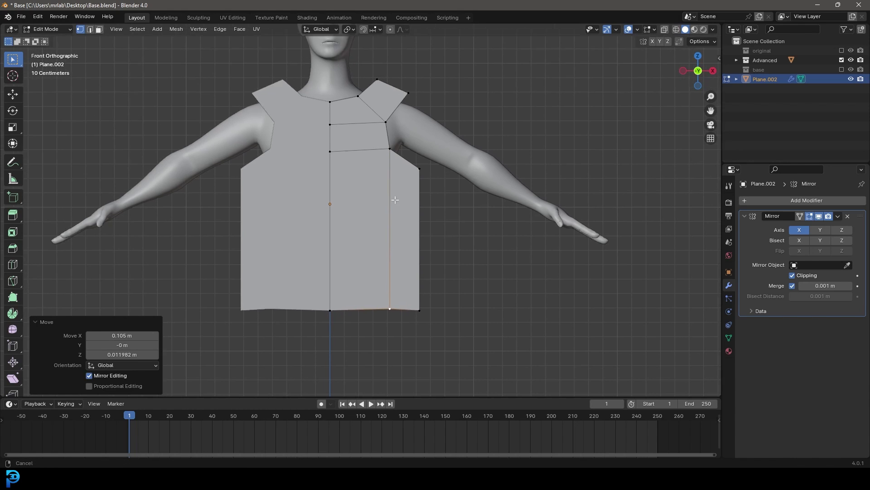
# Step: Add three evenly spaced horizontal loop cuts across the torso section between the armhole and the hem
pyautogui.scroll(2, 411, 216)
pyautogui.hotkey('ctrl', 'r')
pyautogui.scroll(1, 412, 222)
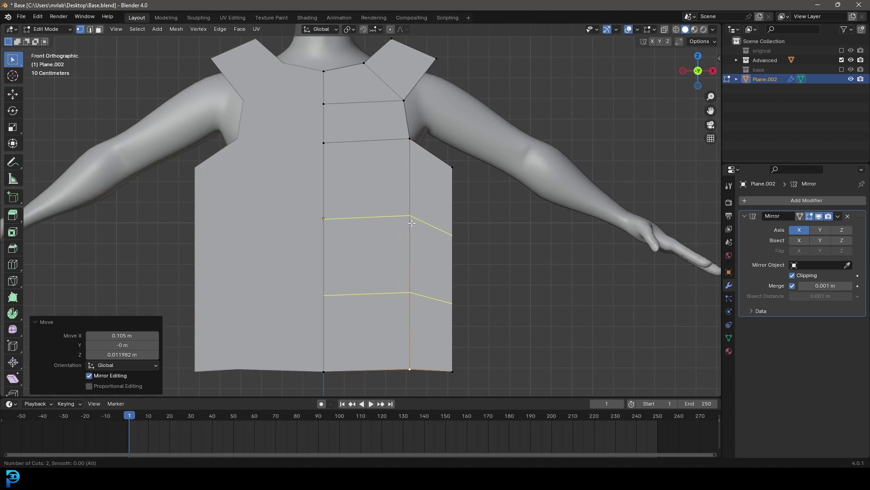
pyautogui.scroll(1, 411, 223)
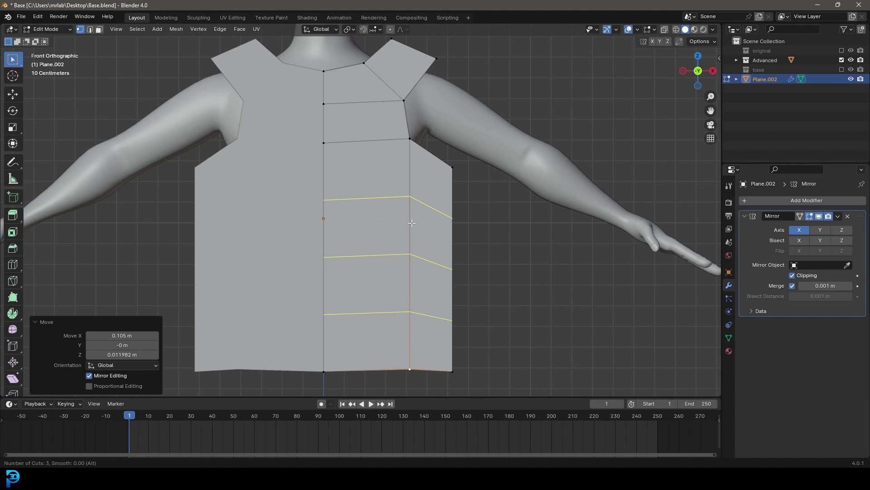
pyautogui.click(412, 222)
pyautogui.rightClick(437, 226)
# Step: Add a centred vertical loop cut from neckline to hem between the mirror line and the armhole column
pyautogui.hotkey('ctrl', 'r')
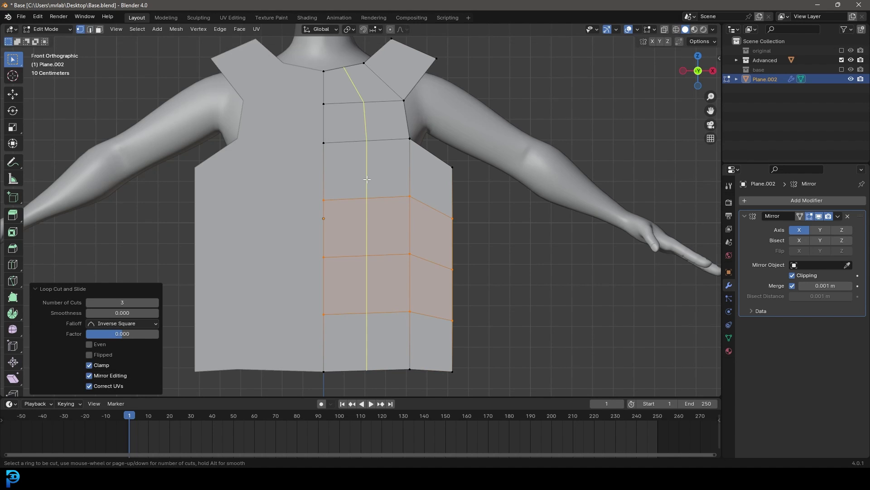
pyautogui.click(358, 65)
pyautogui.rightClick(357, 64)
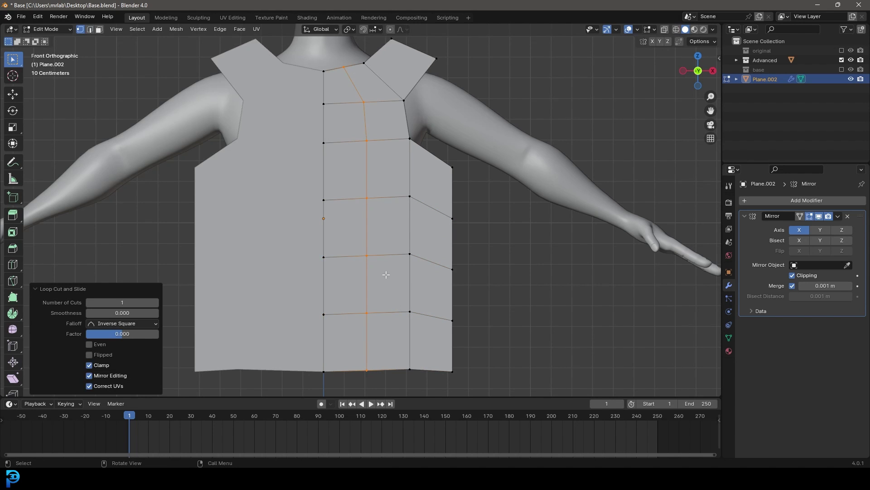
pyautogui.scroll(-4, 416, 148)
pyautogui.scroll(5, 357, 234)
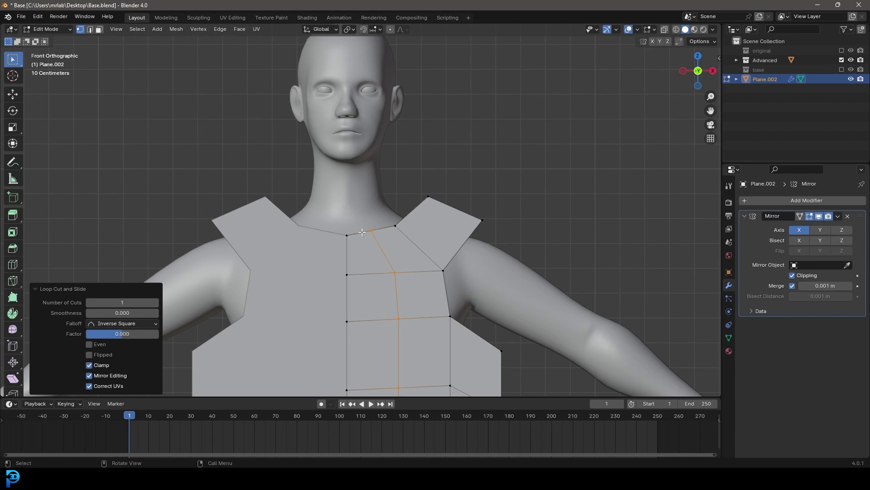
# Step: Round the neckline by moving the strap-base neck vertex and the neighbouring new neckline vertex outward
pyautogui.click(395, 226)
pyautogui.press('g')
pyautogui.click(424, 227)
pyautogui.click(373, 230)
pyautogui.press('g')
pyautogui.click(386, 230)
# Step: Nudge the two chest vertices of the new vertical loop slightly inward to even out the topology
pyautogui.click(395, 272)
pyautogui.press('g')
pyautogui.click(391, 273)
pyautogui.click(395, 319)
pyautogui.press('g')
pyautogui.click(395, 319)
# Step: Add a centred horizontal loop cut just below armhole level and clear the selection
pyautogui.scroll(-4, 395, 319)
pyautogui.keyDown('shift'); pyautogui.moveTo(401, 326); pyautogui.dragTo(384, 252, button='middle'); pyautogui.keyUp('shift')
pyautogui.scroll(2, 385, 253)
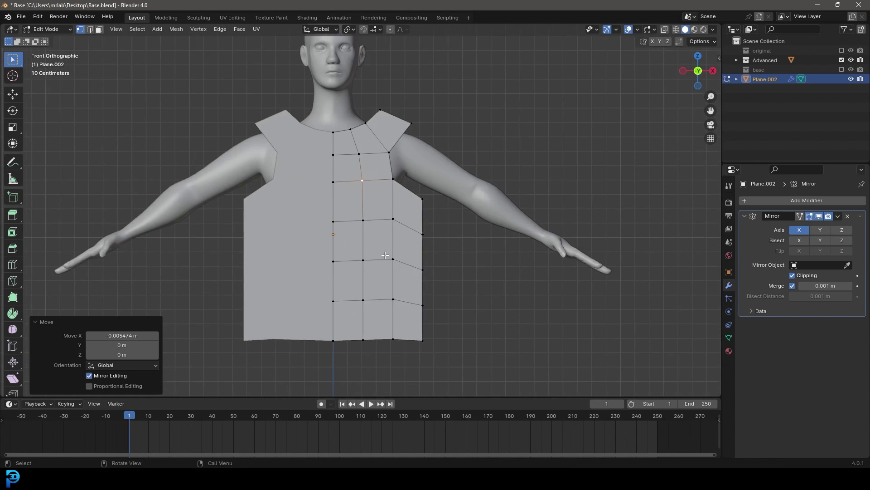
pyautogui.hotkey('alt', 'a')
pyautogui.scroll(2, 389, 188)
pyautogui.hotkey('ctrl', 'r')
pyautogui.click(430, 191)
pyautogui.rightClick(430, 192)
pyautogui.hotkey('alt', 'a')
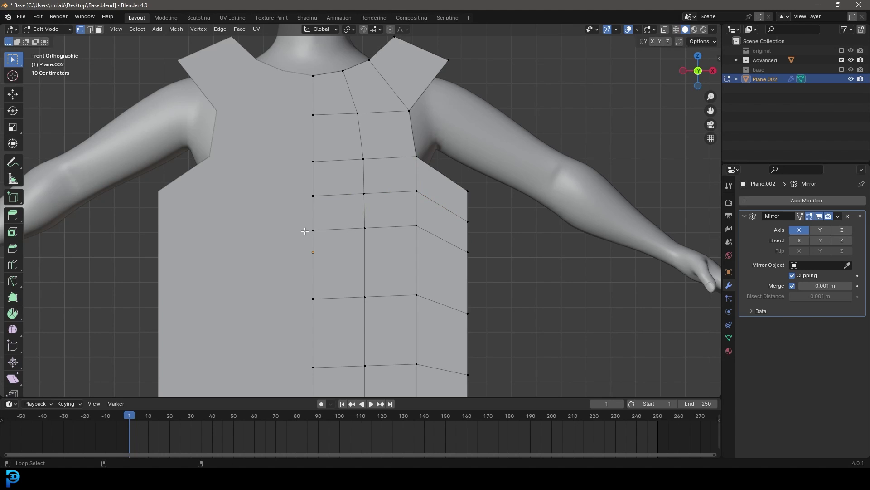
# Step: Edge-slide the second horizontal loop below the armhole downward and the loop beneath it slightly upward to even their spacing
pyautogui.keyDown('alt'); pyautogui.click(401, 227); pyautogui.keyUp('alt')
pyautogui.press('g')
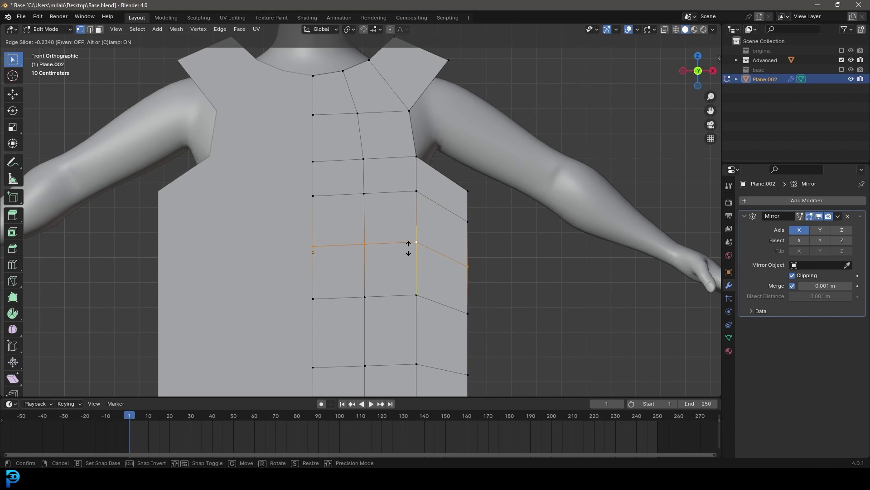
pyautogui.click(407, 248)
pyautogui.keyDown('alt'); pyautogui.click(388, 294); pyautogui.keyUp('alt')
pyautogui.press('g')
pyautogui.press('g')
pyautogui.click(391, 288)
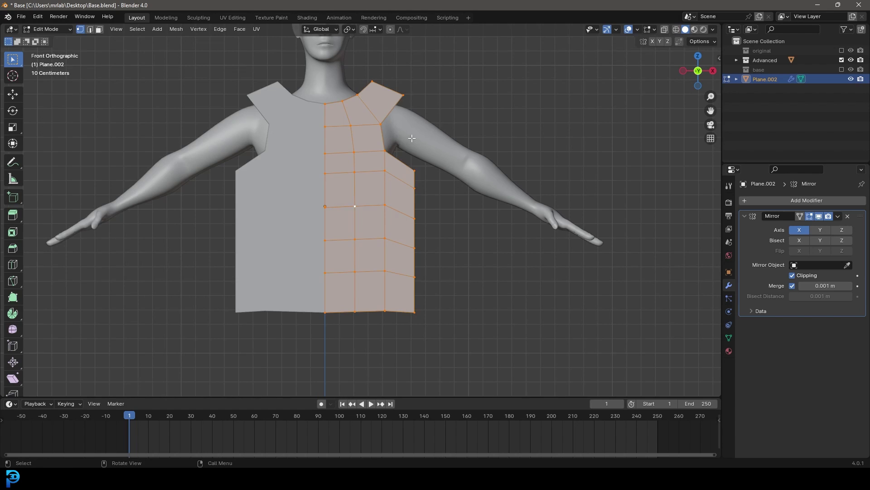
# Step: Select the entire half panel and subdivide it with 3 cuts
pyautogui.moveTo(412, 137); pyautogui.dragTo(401, 162, button='middle')
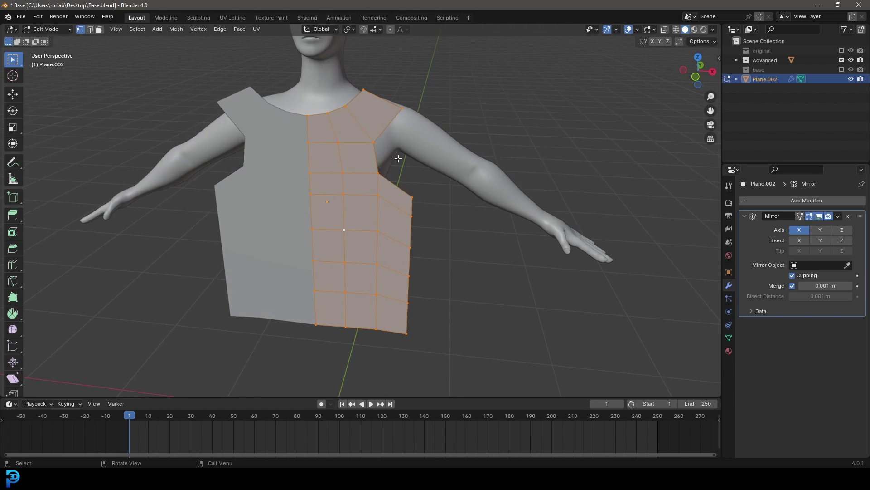
pyautogui.rightClick(349, 119)
pyautogui.click(301, 118)
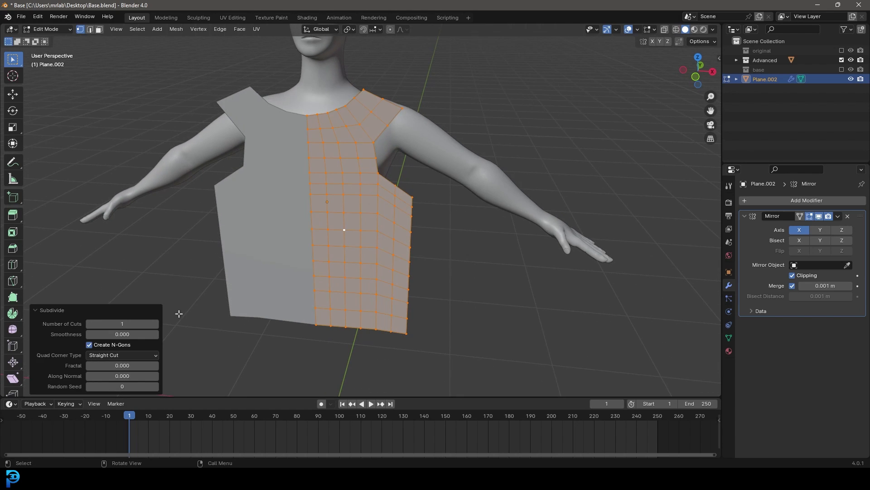
pyautogui.click(48, 311)
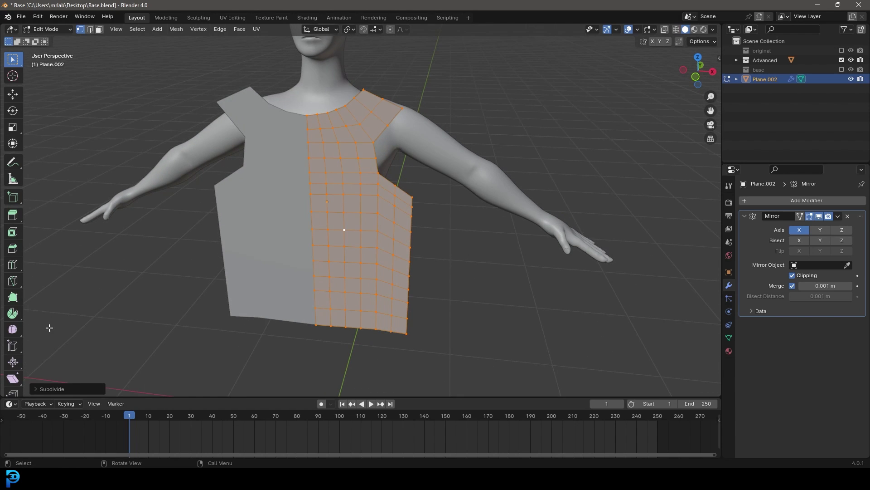
pyautogui.click(48, 389)
pyautogui.click(155, 324)
pyautogui.click(156, 324)
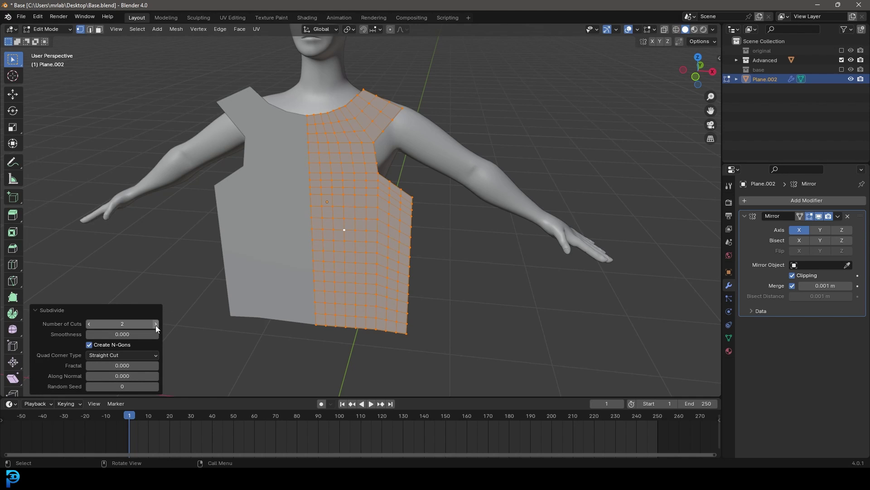
pyautogui.click(42, 311)
# Step: Clear the selection and examine the subdivided panel's shoulder strap and armhole outline from the front
pyautogui.scroll(-2, 354, 217)
pyautogui.moveTo(378, 190)
pyautogui.mouseDown(button='middle')
pyautogui.moveTo(414, 175)
pyautogui.moveTo(362, 178)
pyautogui.moveTo(371, 195)
pyautogui.moveTo(381, 182)
pyautogui.mouseUp(button='middle')
pyautogui.scroll(2, 396, 163)
pyautogui.press('KP_1')
pyautogui.keyDown('shift'); pyautogui.moveTo(433, 156); pyautogui.dragTo(401, 258, button='middle'); pyautogui.keyUp('shift')
pyautogui.scroll(4, 413, 231)
pyautogui.click(431, 200)
pyautogui.keyDown('shift'); pyautogui.moveTo(351, 233); pyautogui.dragTo(367, 202, button='middle'); pyautogui.keyUp('shift')
pyautogui.scroll(1, 397, 170)
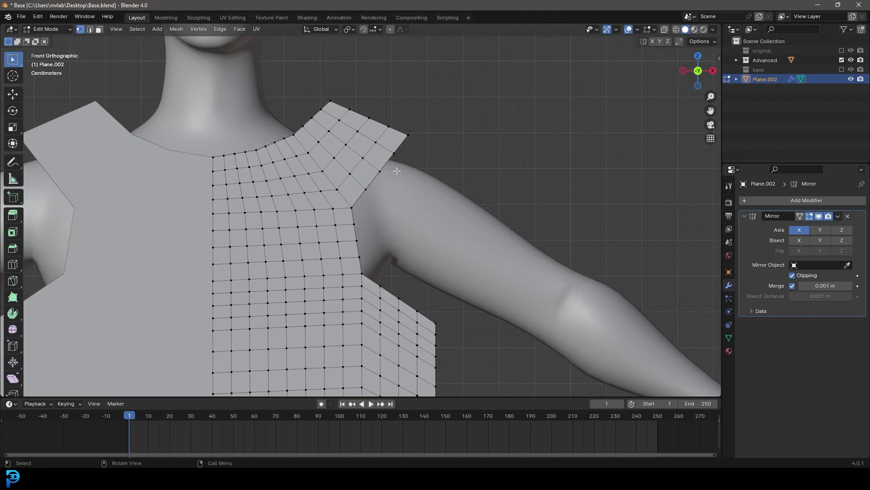
# Step: Extrude the armhole edge into a narrow outward strip, scaling its new edge to about 0.74, moving it outward and edge-sliding it slightly back
pyautogui.keyDown('alt'); pyautogui.click(374, 181); pyautogui.keyUp('alt')
pyautogui.press('s')
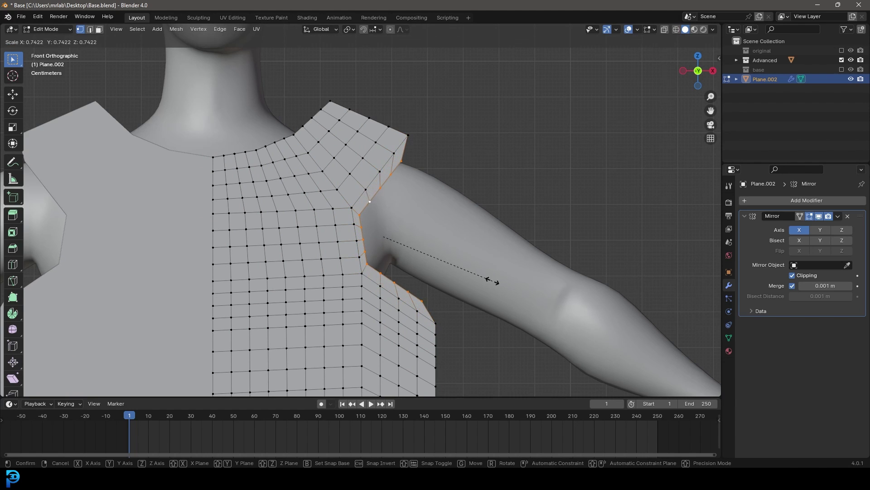
pyautogui.click(499, 286)
pyautogui.press('e')
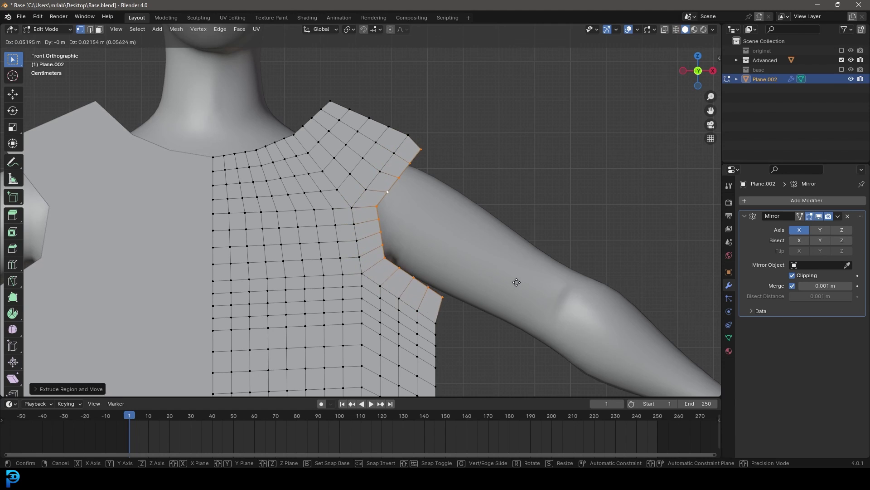
pyautogui.click(515, 283)
pyautogui.press('g')
pyautogui.press('g')
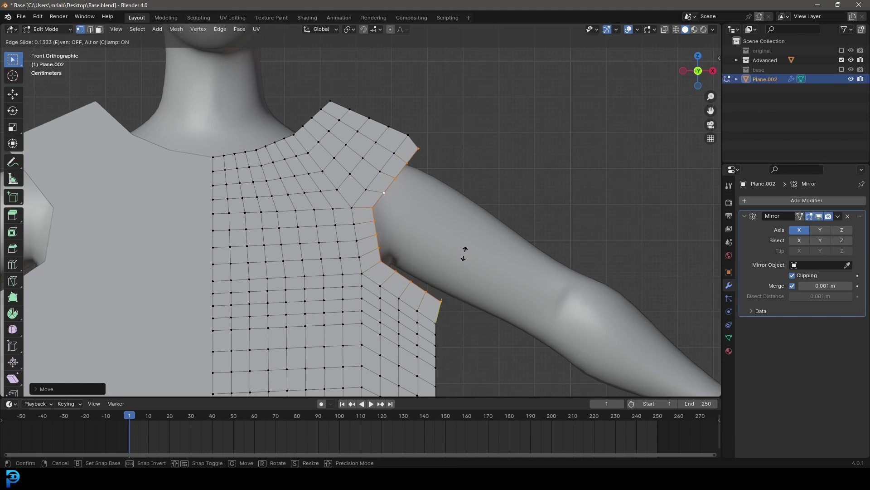
pyautogui.click(465, 254)
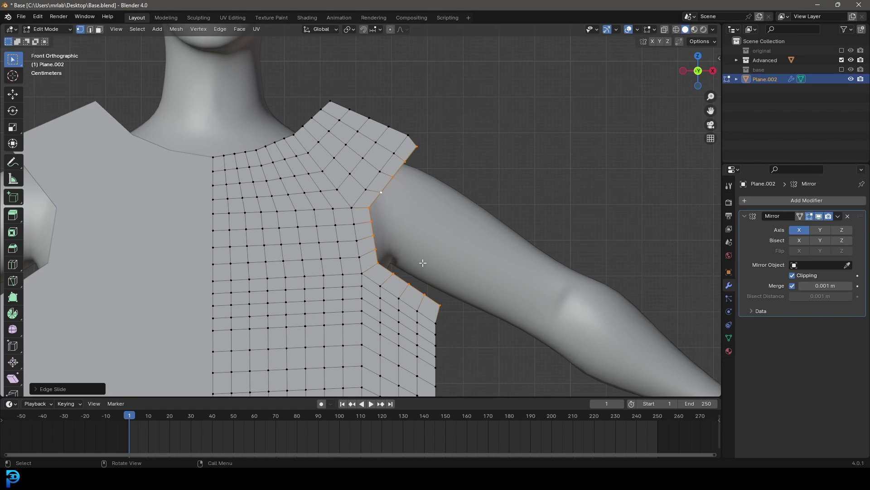
# Step: In edge selection, select the armhole loop where the strip joins the panel and bevel it about 0.0055 m with one segment
pyautogui.scroll(2, 431, 260)
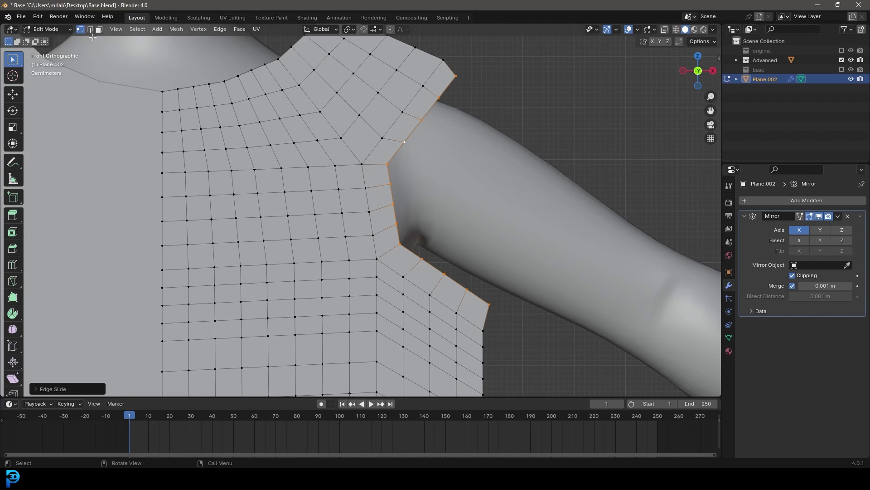
pyautogui.click(90, 29)
pyautogui.click(452, 113)
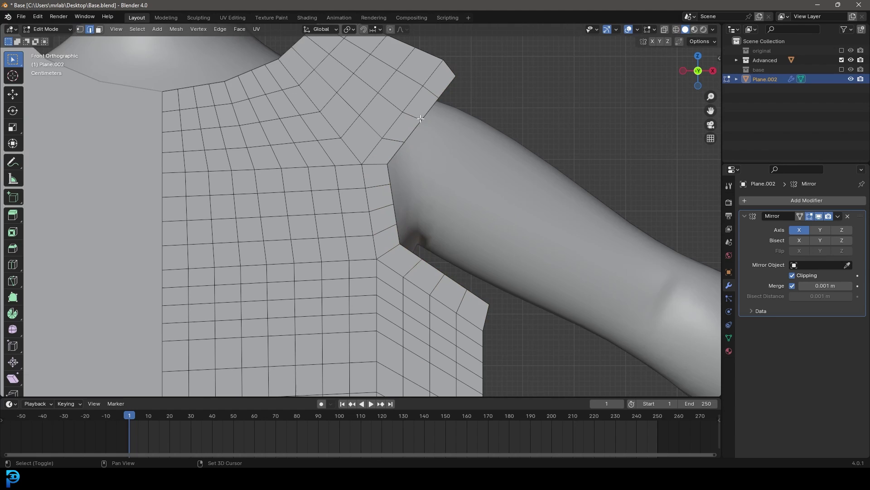
pyautogui.keyDown('alt'); pyautogui.click(392, 126); pyautogui.keyUp('alt')
pyautogui.keyDown('alt'); pyautogui.keyDown('shift'); pyautogui.click(363, 180); pyautogui.keyUp('shift'); pyautogui.keyUp('alt')
pyautogui.keyDown('alt'); pyautogui.keyDown('shift'); pyautogui.click(393, 270); pyautogui.keyUp('shift'); pyautogui.keyUp('alt')
pyautogui.hotkey('ctrl', 'b')
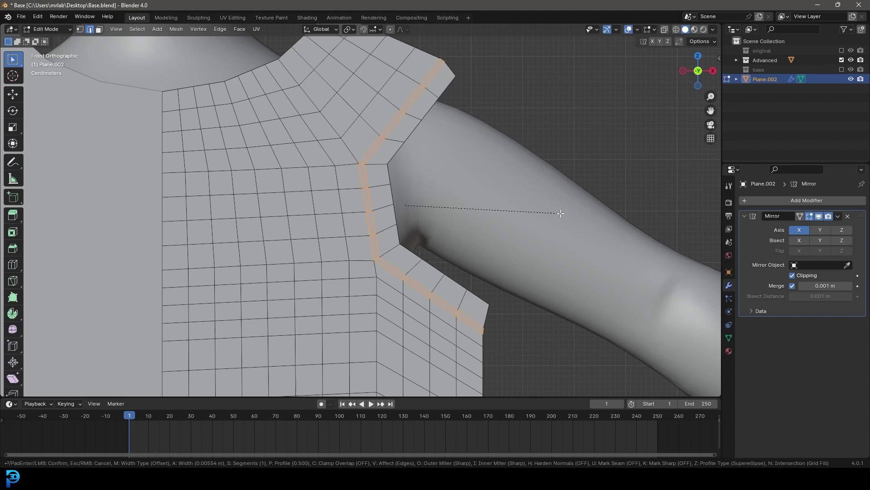
pyautogui.click(561, 213)
pyautogui.scroll(-2, 401, 160)
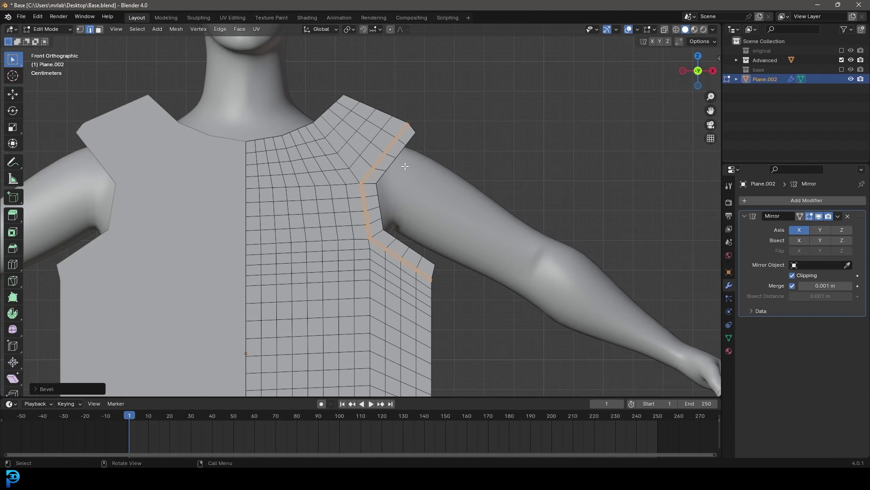
# Step: Add a material slot to the vest panel with a new material named red
pyautogui.click(729, 351)
pyautogui.click(861, 201)
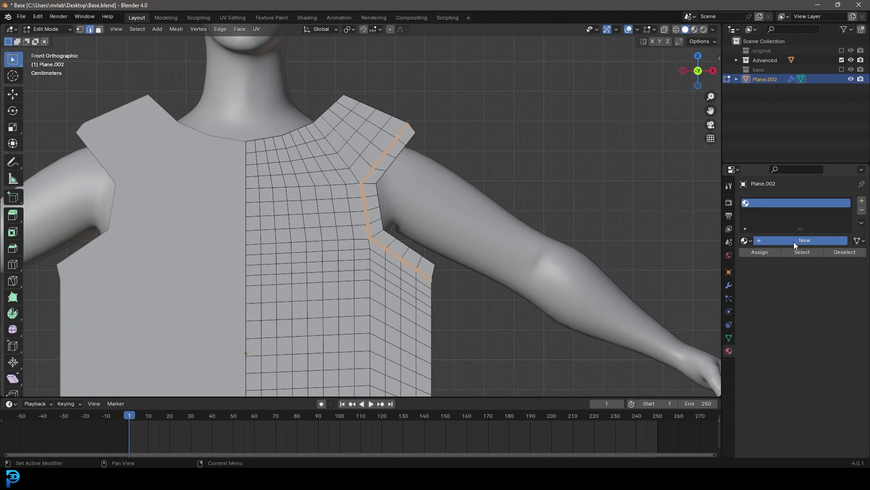
pyautogui.click(796, 240)
pyautogui.click(777, 241)
pyautogui.write('re34')
pyautogui.press('BackSpace')
pyautogui.press('BackSpace')
pyautogui.write('d')
pyautogui.press('Return')
# Step: Set the red material's viewport display colour to red with hue 0.009, saturation 0.898 and value 0.8
pyautogui.scroll(-2, 788, 338)
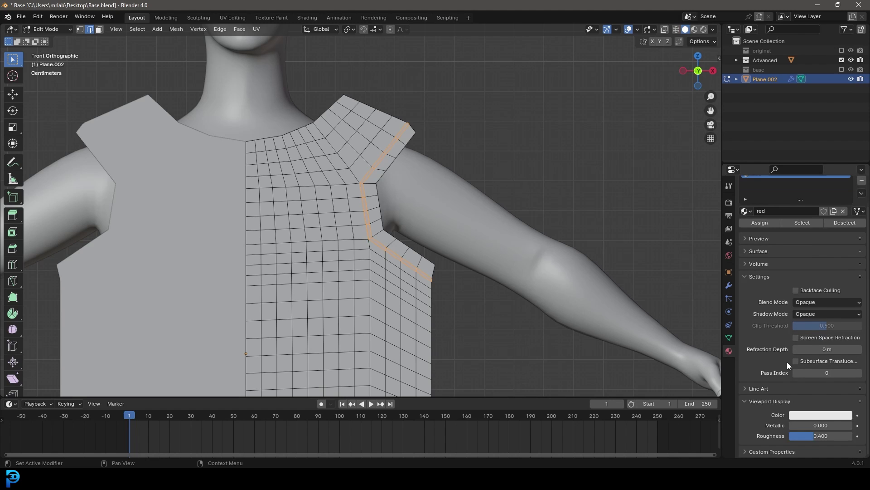
pyautogui.click(811, 415)
pyautogui.moveTo(794, 343); pyautogui.dragTo(794, 335)
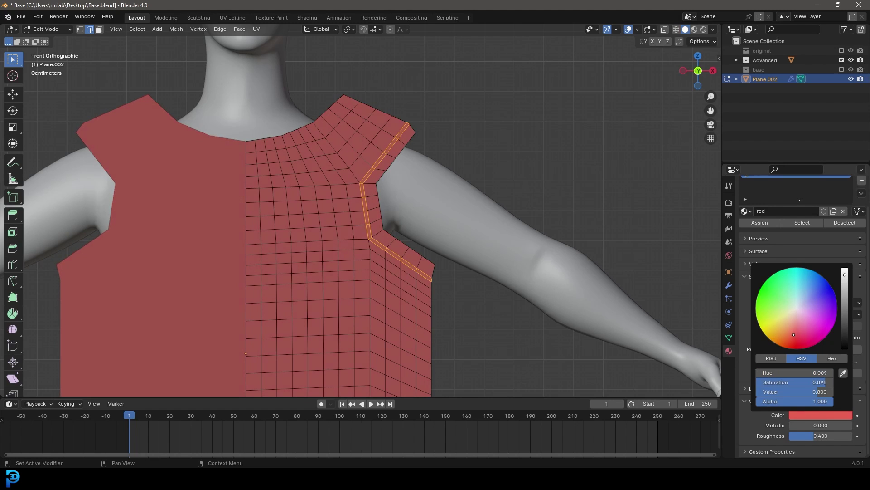
# Step: Add a second material named dark grey and darken its viewport display colour to match
pyautogui.scroll(3, 811, 256)
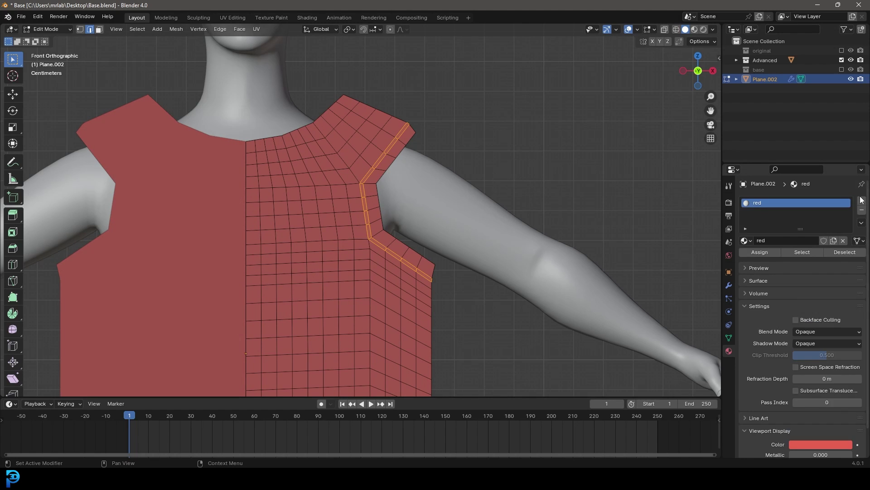
pyautogui.click(862, 200)
pyautogui.click(787, 257)
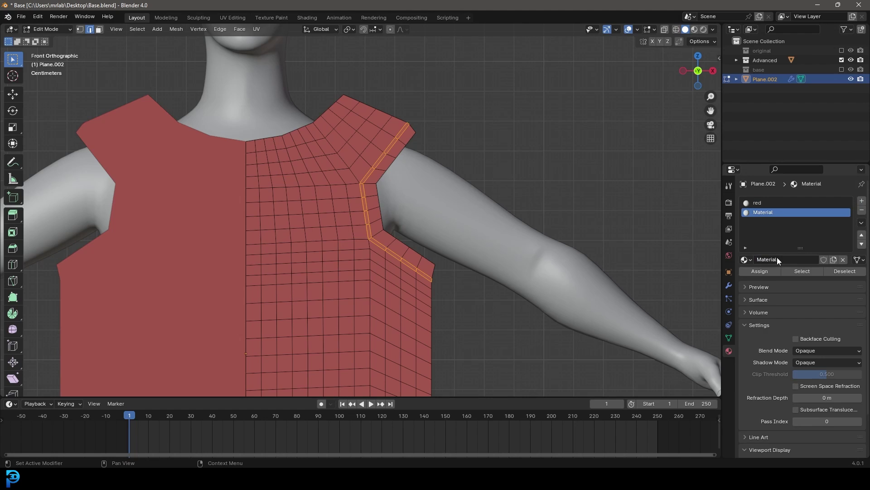
pyautogui.write('da')
pyautogui.press('Return')
pyautogui.scroll(-3, 797, 412)
pyautogui.click(806, 416)
pyautogui.moveTo(844, 272); pyautogui.dragTo(845, 320)
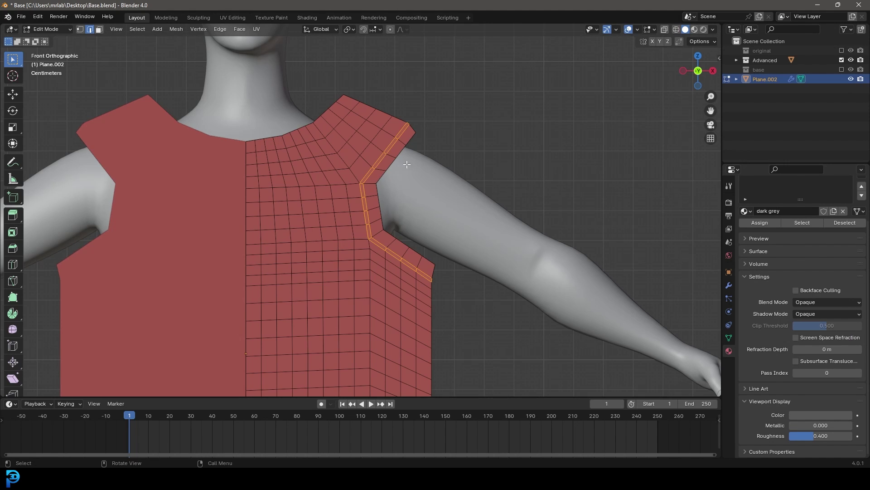
# Step: Add a third material slot with a new material named grey
pyautogui.scroll(3, 791, 262)
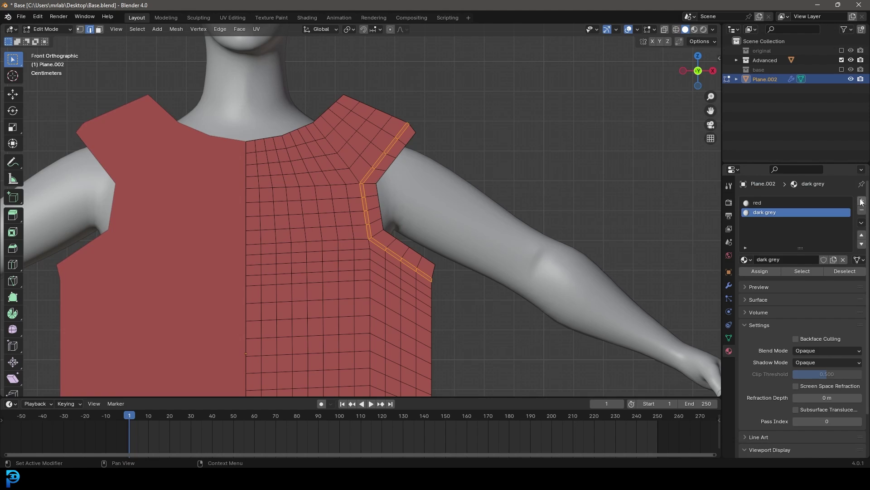
pyautogui.click(862, 201)
pyautogui.click(781, 259)
pyautogui.click(780, 257)
pyautogui.write('g')
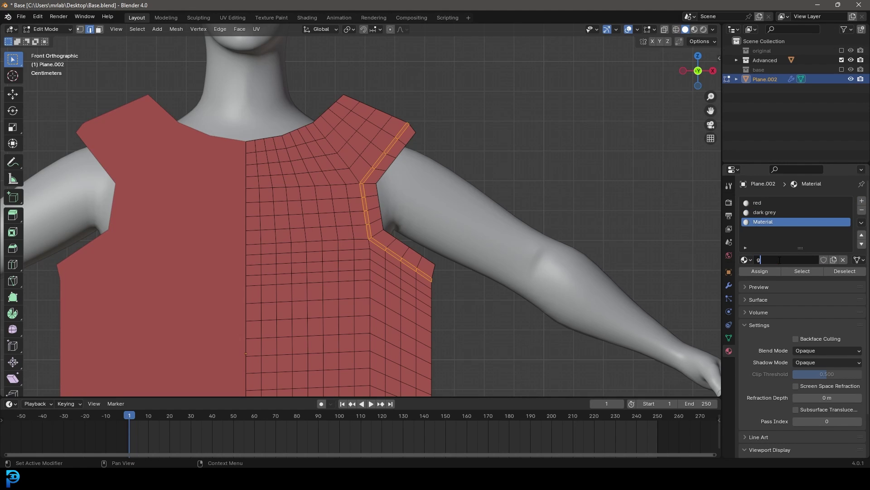
pyautogui.write('rey')
pyautogui.press('Return')
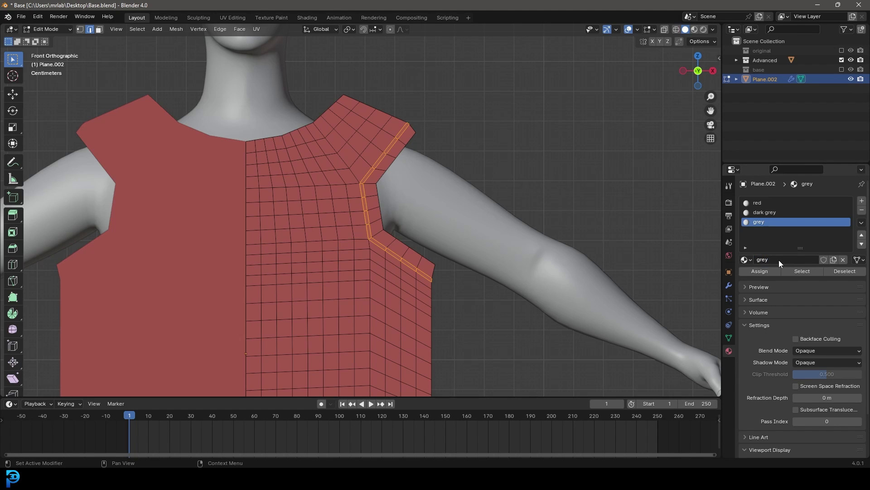
# Step: Add a fourth material named cuts and set its viewport display colour to blue
pyautogui.click(862, 201)
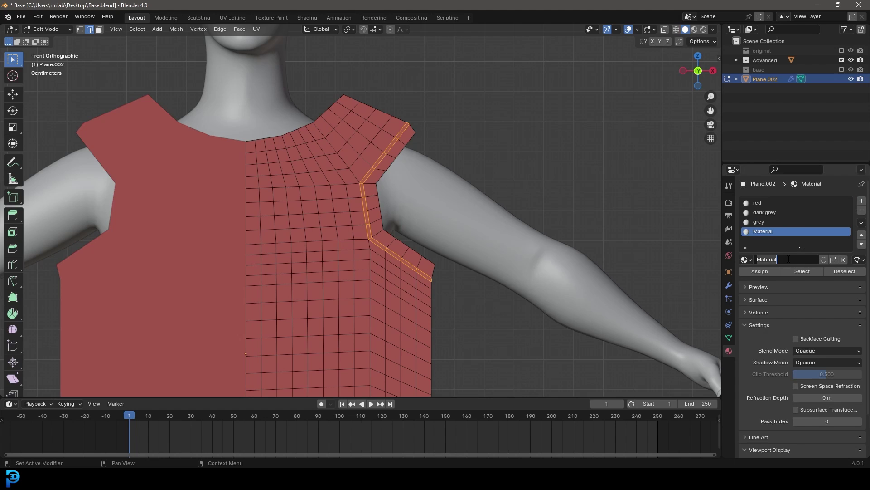
pyautogui.write('cuts')
pyautogui.press('Return')
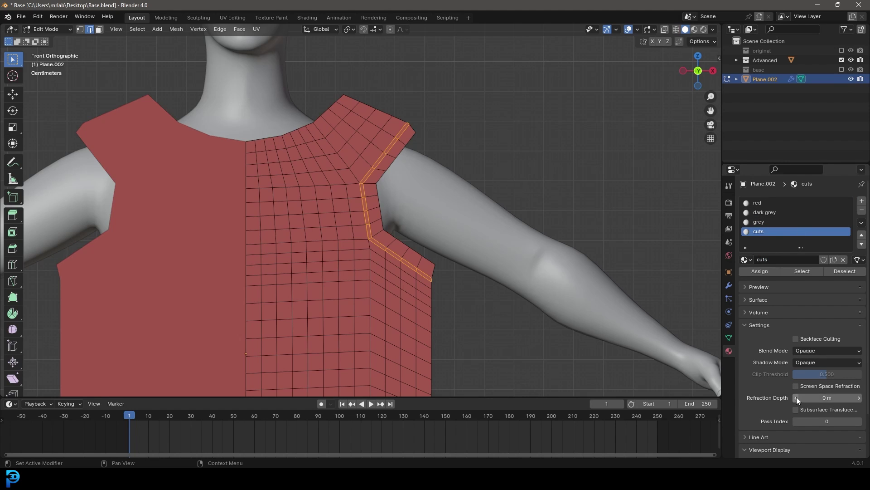
pyautogui.scroll(-3, 777, 408)
pyautogui.click(805, 418)
pyautogui.moveTo(825, 300); pyautogui.dragTo(822, 283)
# Step: Assign the cuts material to the selected thin band of faces around the armhole
pyautogui.scroll(4, 386, 138)
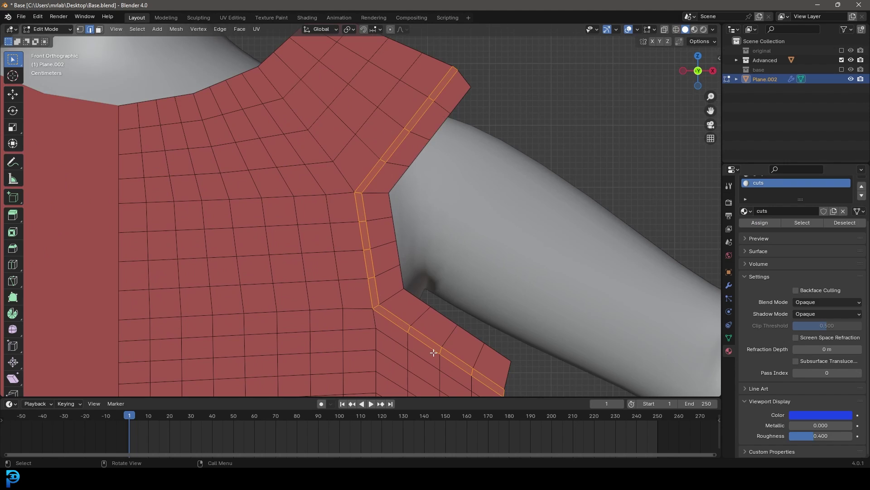
pyautogui.scroll(2, 769, 265)
pyautogui.click(771, 257)
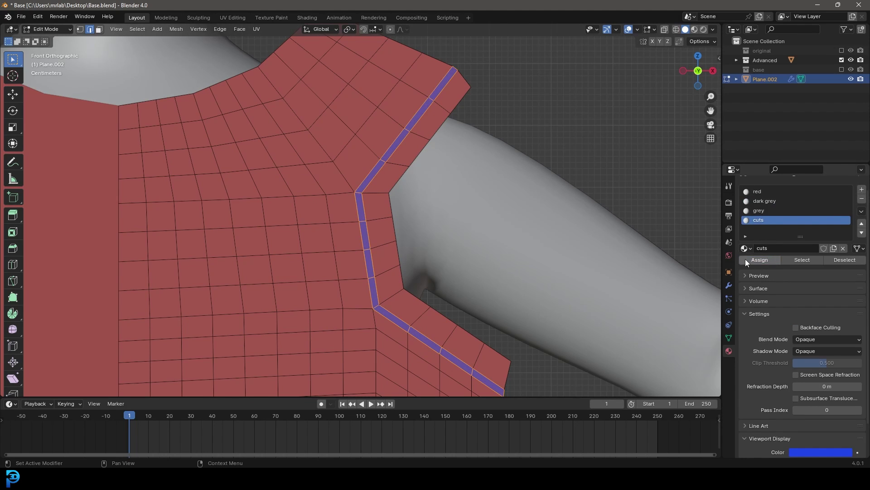
pyautogui.scroll(-5, 391, 239)
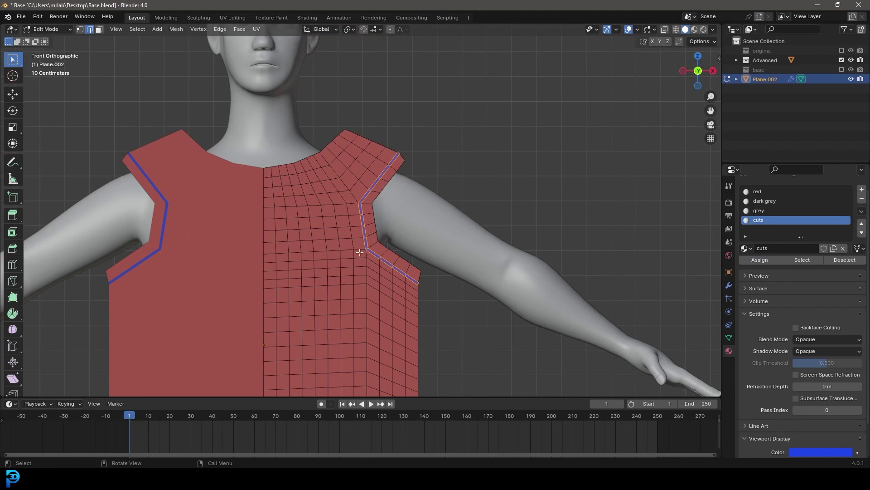
pyautogui.scroll(-3, 353, 211)
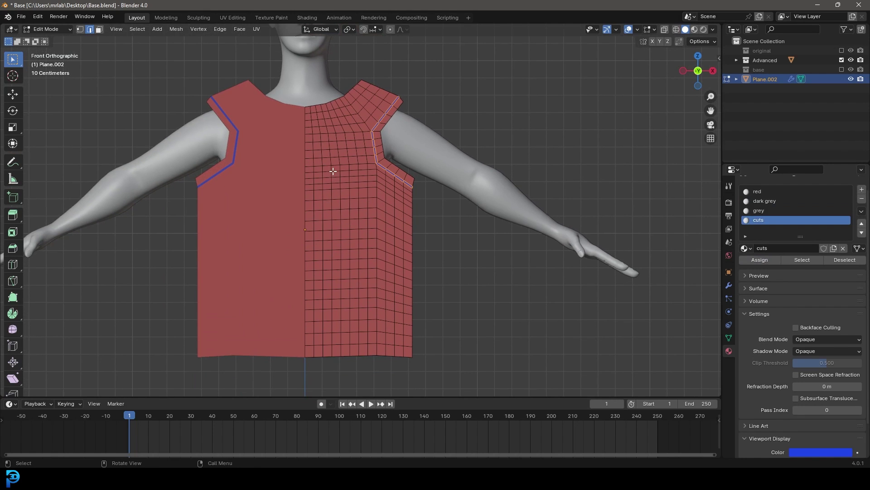
# Step: Bevel a horizontal edge loop around waist height about 0.003 m and assign the cuts material to the resulting band
pyautogui.scroll(4, 369, 218)
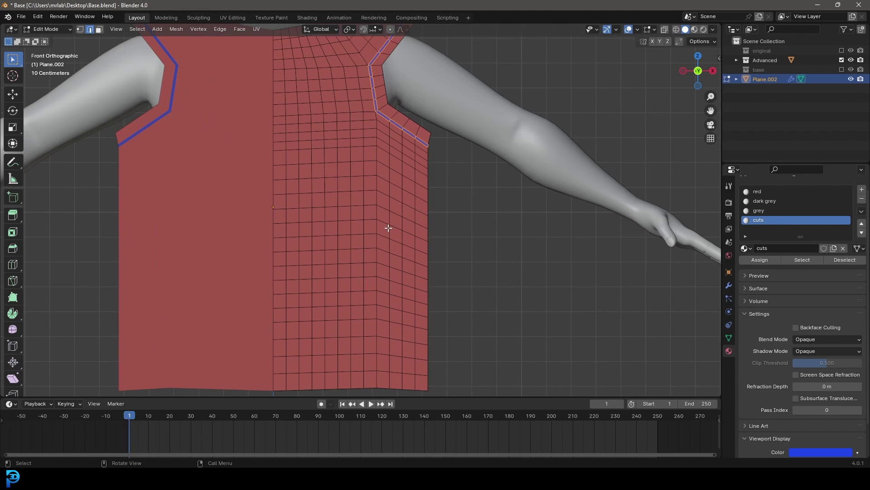
pyautogui.scroll(2, 390, 229)
pyautogui.hotkey('alt', 'a')
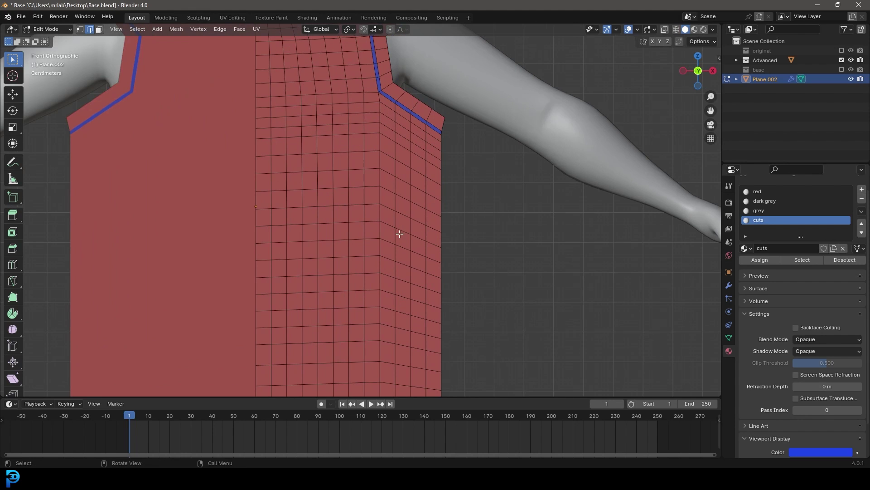
pyautogui.keyDown('alt'); pyautogui.click(358, 221); pyautogui.keyUp('alt')
pyautogui.scroll(-4, 431, 230)
pyautogui.scroll(4, 460, 254)
pyautogui.hotkey('ctrl', 'b')
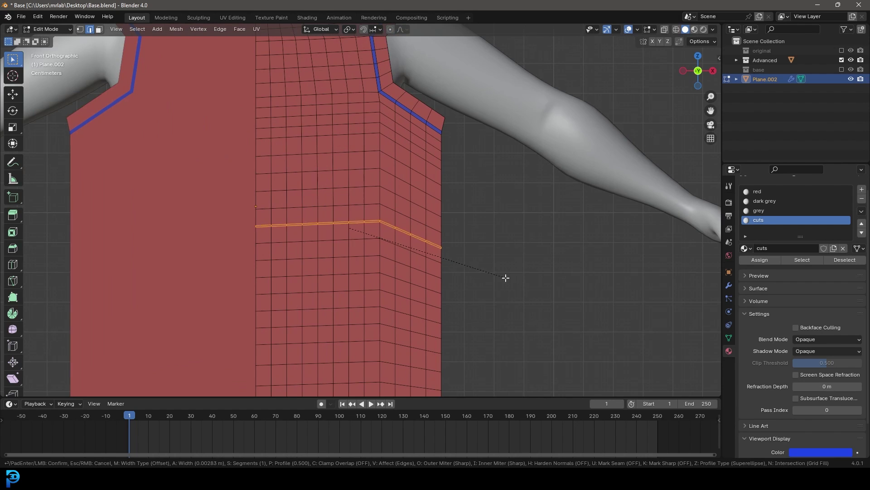
pyautogui.click(510, 280)
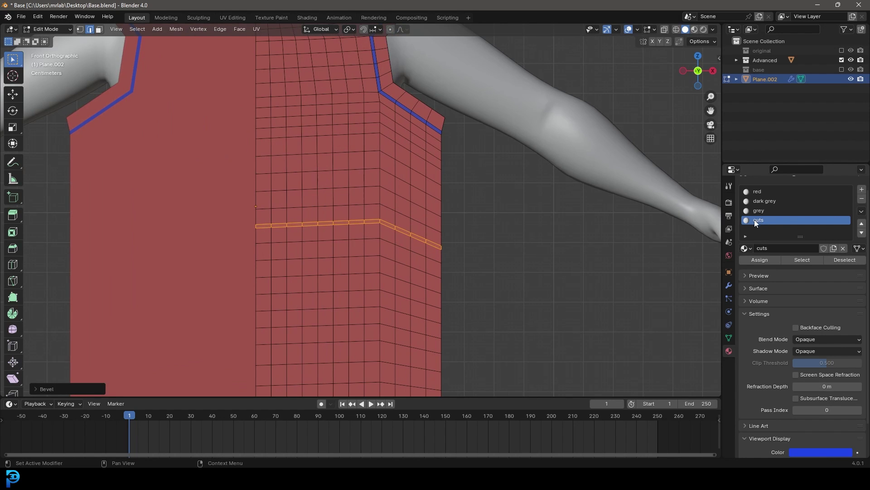
pyautogui.click(764, 260)
pyautogui.scroll(-4, 323, 254)
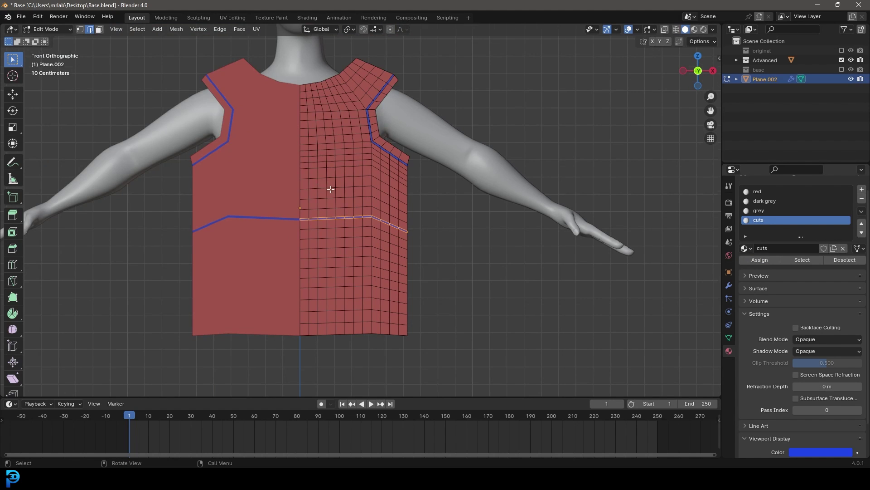
# Step: Bevel the edge path rising from the waist band and crossing to the centre line about 0.0048 m, and assign it the cuts material
pyautogui.scroll(5, 330, 188)
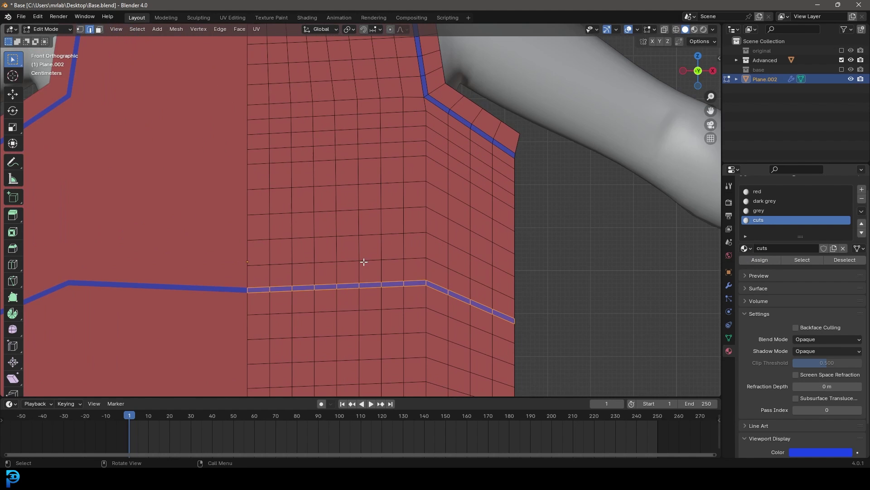
pyautogui.hotkey('alt', 'a')
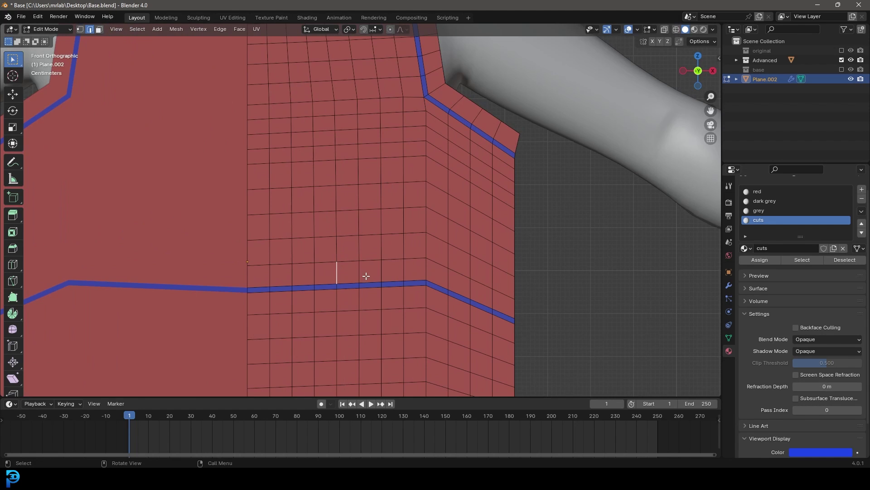
pyautogui.keyDown('shift'); pyautogui.click(336, 272); pyautogui.keyUp('shift')
pyautogui.keyDown('shift'); pyautogui.click(337, 247); pyautogui.keyUp('shift')
pyautogui.keyDown('shift'); pyautogui.click(336, 223); pyautogui.keyUp('shift')
pyautogui.keyDown('shift'); pyautogui.click(336, 172); pyautogui.keyUp('shift')
pyautogui.keyDown('shift'); pyautogui.click(335, 149); pyautogui.keyUp('shift')
pyautogui.scroll(-5, 335, 164)
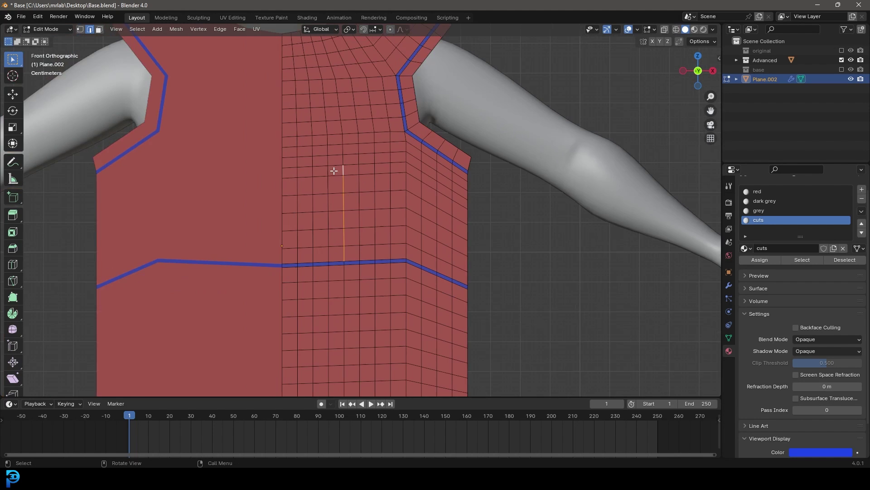
pyautogui.scroll(7, 382, 216)
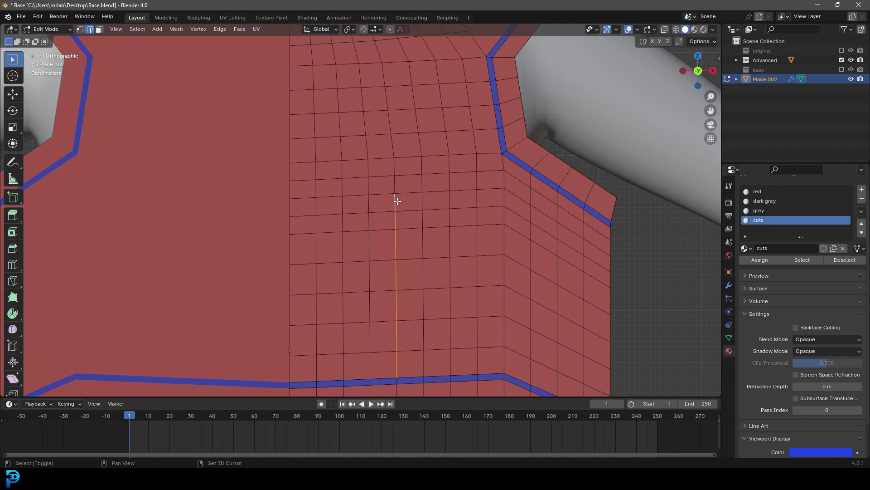
pyautogui.keyDown('shift'); pyautogui.click(358, 194); pyautogui.keyUp('shift')
pyautogui.keyDown('shift'); pyautogui.click(332, 194); pyautogui.keyUp('shift')
pyautogui.keyDown('shift'); pyautogui.click(301, 194); pyautogui.keyUp('shift')
pyautogui.scroll(-5, 408, 278)
pyautogui.scroll(4, 432, 248)
pyautogui.hotkey('ctrl', 'b')
pyautogui.click(463, 251)
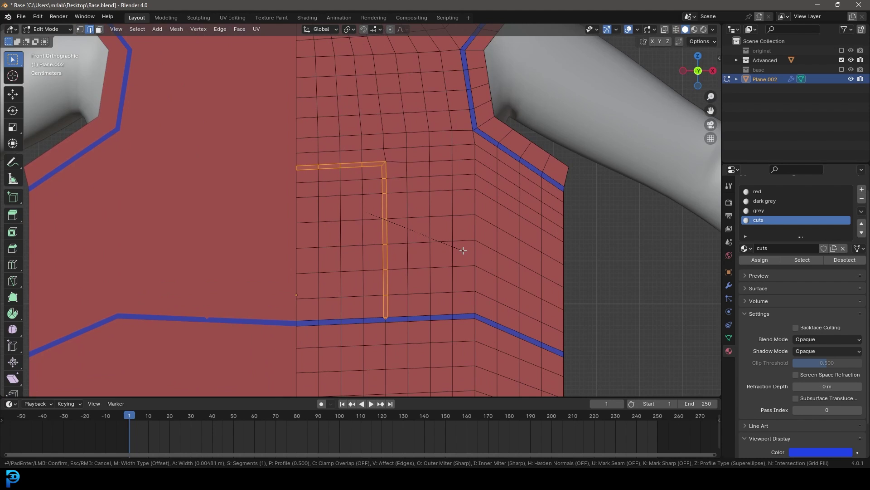
pyautogui.click(750, 261)
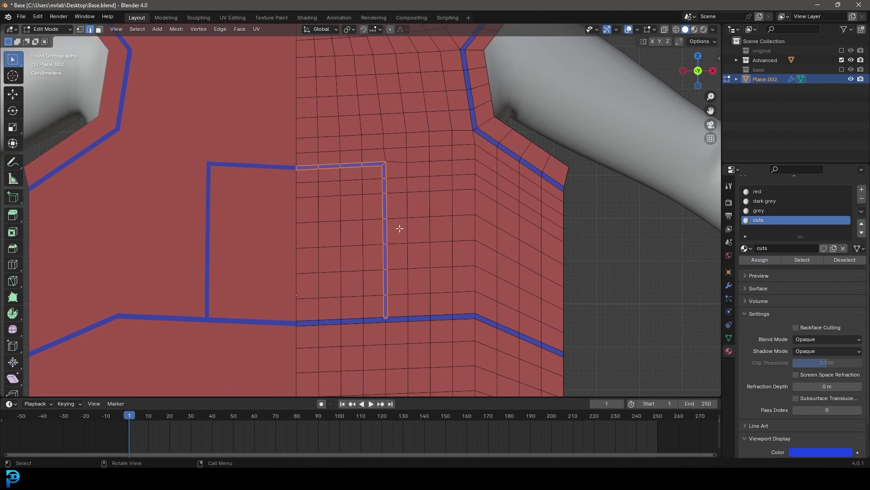
# Step: Round the seam's upper corner by moving its diagonal edge about 0.014 m inward and 0.02 m down with proportional editing
pyautogui.scroll(3, 388, 180)
pyautogui.press('o')
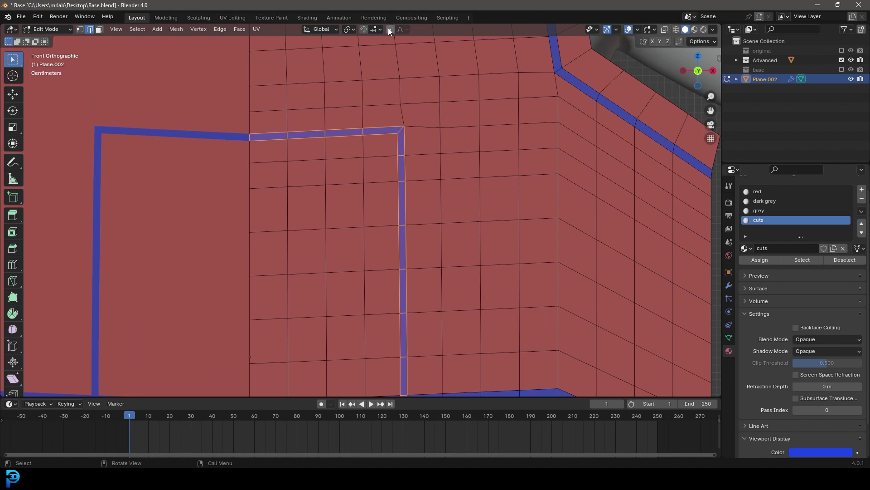
pyautogui.click(402, 132)
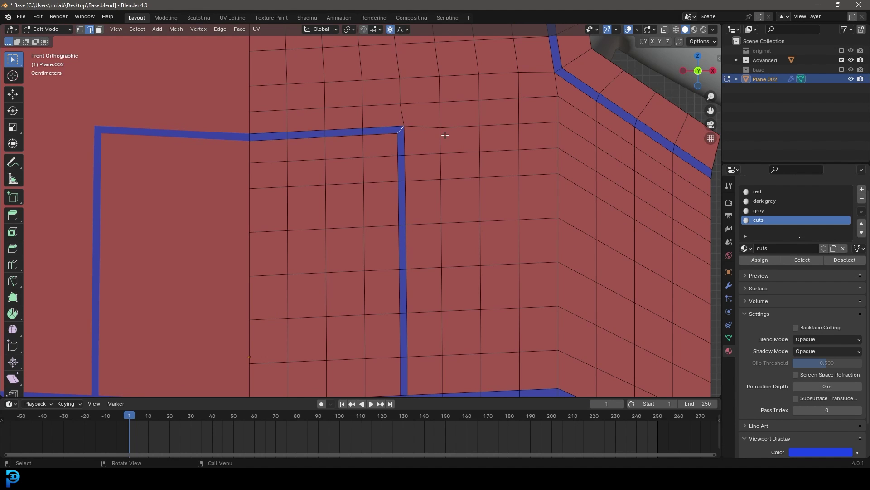
pyautogui.press('g')
pyautogui.scroll(5, 443, 151)
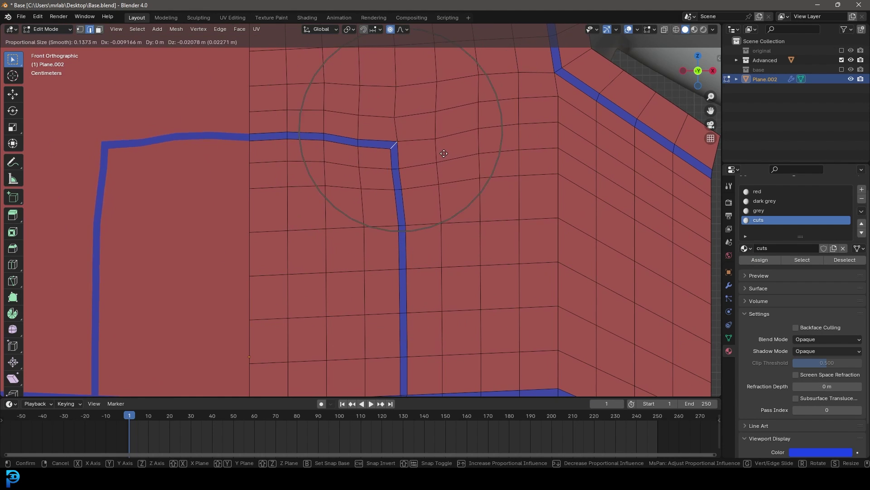
pyautogui.scroll(9, 443, 154)
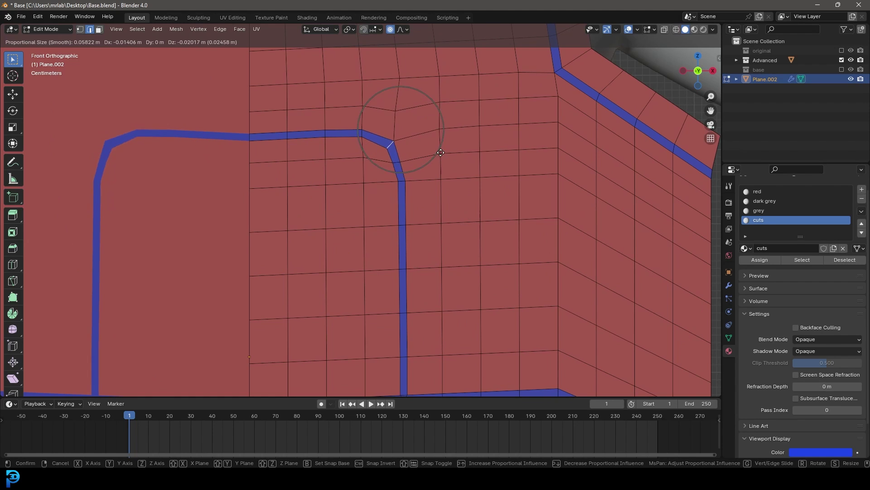
pyautogui.scroll(-3, 441, 153)
pyautogui.scroll(5, 441, 152)
pyautogui.click(441, 151)
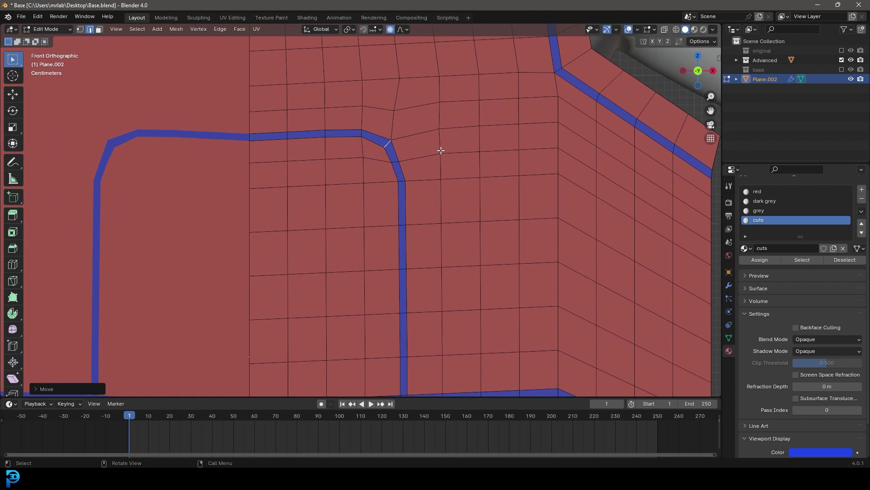
# Step: Select the chest faces enclosed by the rounded seam and the waist band, and assign them the dark grey material
pyautogui.scroll(-5, 381, 246)
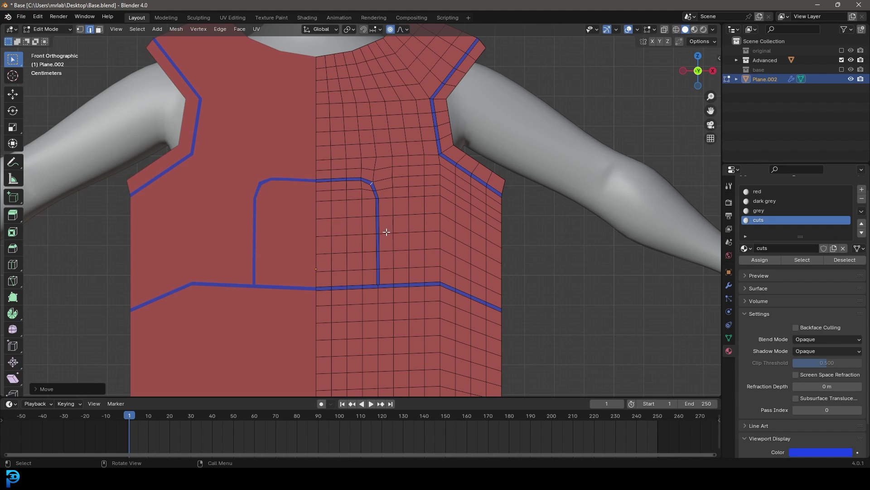
pyautogui.keyDown('shift'); pyautogui.moveTo(394, 286); pyautogui.dragTo(374, 262, button='middle'); pyautogui.keyUp('shift')
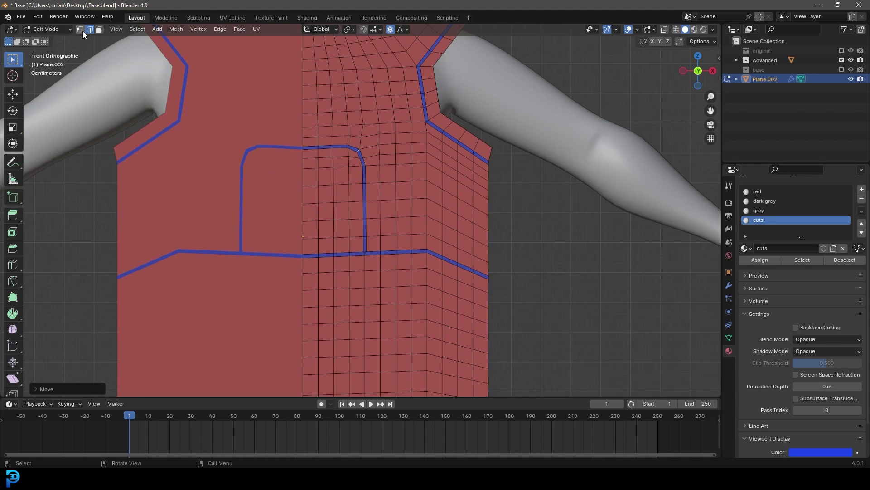
pyautogui.click(99, 29)
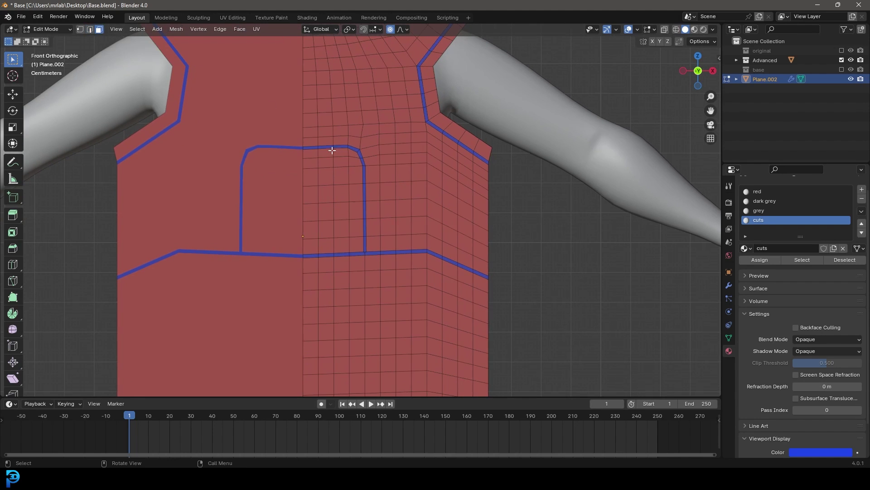
pyautogui.scroll(2, 281, 125)
pyautogui.press('c')
pyautogui.moveTo(298, 137)
pyautogui.mouseDown()
pyautogui.moveTo(293, 228)
pyautogui.moveTo(315, 249)
pyautogui.moveTo(340, 191)
pyautogui.moveTo(338, 136)
pyautogui.mouseUp()
pyautogui.press('Return')
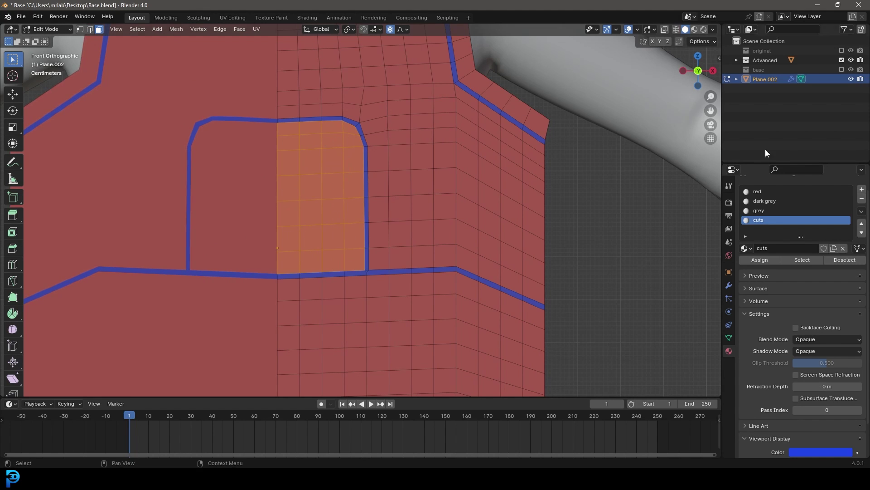
pyautogui.click(760, 201)
pyautogui.click(766, 260)
pyautogui.scroll(-5, 310, 181)
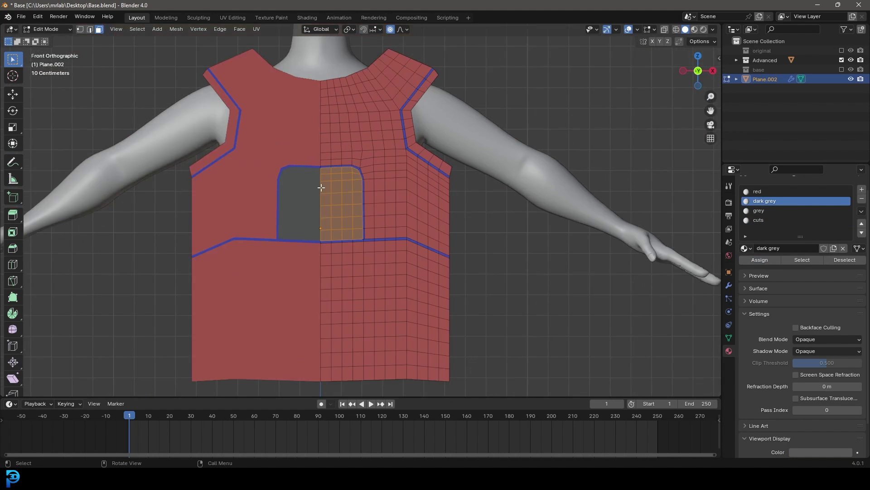
# Step: Select the front faces above the waist band up to the shoulder, outside the chest pocket and armhole border, and assign the grey material
pyautogui.scroll(2, 398, 205)
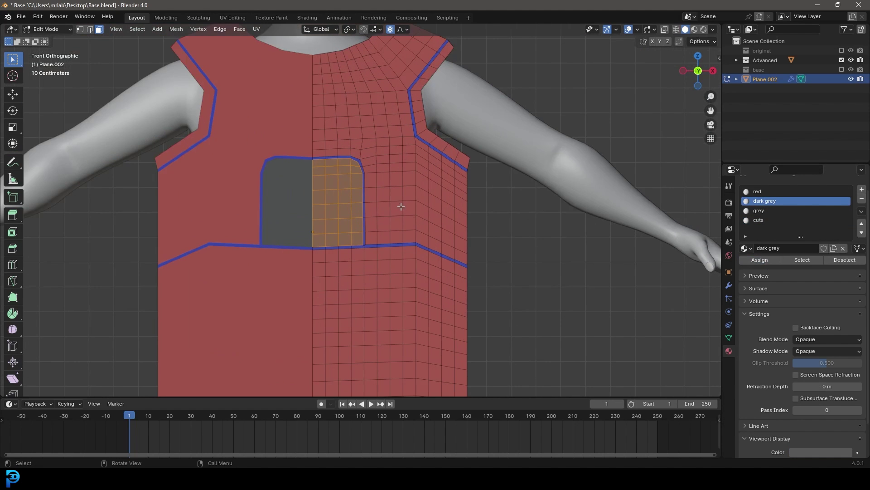
pyautogui.hotkey('alt', 'a')
pyautogui.scroll(2, 394, 222)
pyautogui.press('c')
pyautogui.moveTo(521, 270)
pyautogui.mouseDown()
pyautogui.moveTo(408, 235)
pyautogui.moveTo(387, 192)
pyautogui.moveTo(451, 216)
pyautogui.moveTo(443, 136)
pyautogui.moveTo(476, 149)
pyautogui.moveTo(461, 148)
pyautogui.moveTo(404, 88)
pyautogui.moveTo(384, 108)
pyautogui.moveTo(311, 105)
pyautogui.moveTo(317, 113)
pyautogui.moveTo(320, 74)
pyautogui.mouseUp()
pyautogui.press('Escape')
pyautogui.keyDown('shift'); pyautogui.moveTo(354, 75); pyautogui.dragTo(390, 203, button='middle'); pyautogui.keyUp('shift')
pyautogui.scroll(2, 389, 208)
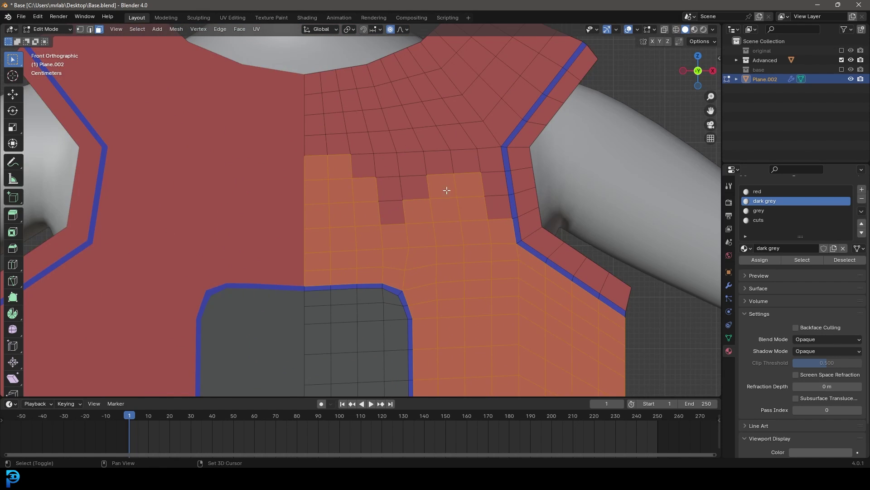
pyautogui.keyDown('shift'); pyautogui.moveTo(447, 190); pyautogui.dragTo(419, 295, button='middle'); pyautogui.keyUp('shift')
pyautogui.press('c')
pyautogui.moveTo(453, 334)
pyautogui.mouseDown()
pyautogui.moveTo(437, 228)
pyautogui.moveTo(509, 132)
pyautogui.moveTo(373, 286)
pyautogui.moveTo(317, 260)
pyautogui.moveTo(464, 116)
pyautogui.moveTo(315, 195)
pyautogui.mouseUp()
pyautogui.press('Escape')
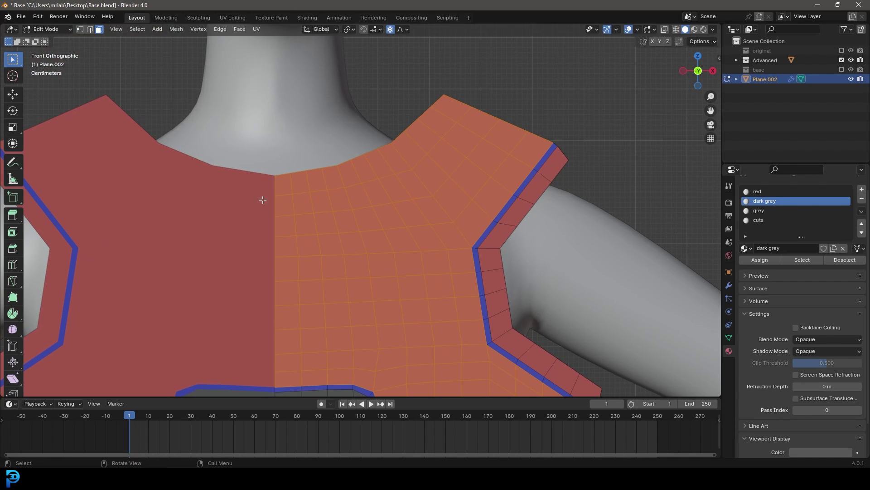
pyautogui.click(764, 210)
pyautogui.click(758, 260)
pyautogui.scroll(-5, 482, 248)
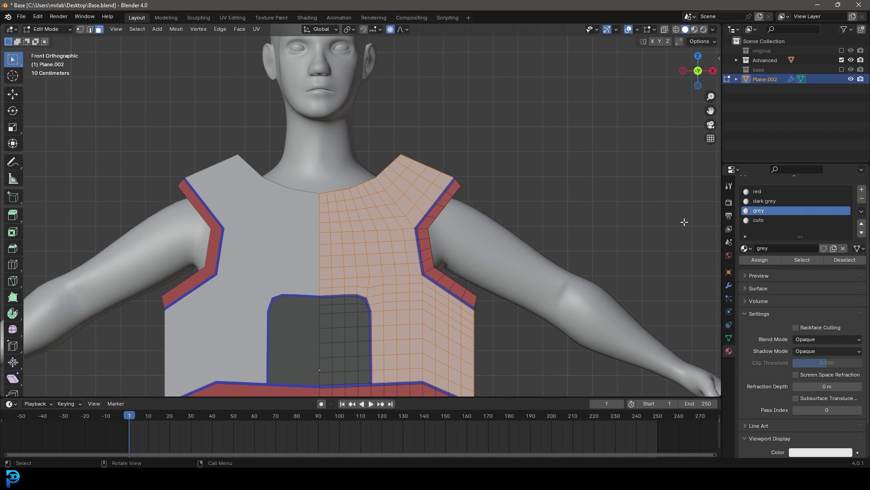
# Step: Darken the grey material's viewport display colour to a medium grey
pyautogui.scroll(-2, 768, 416)
pyautogui.click(812, 416)
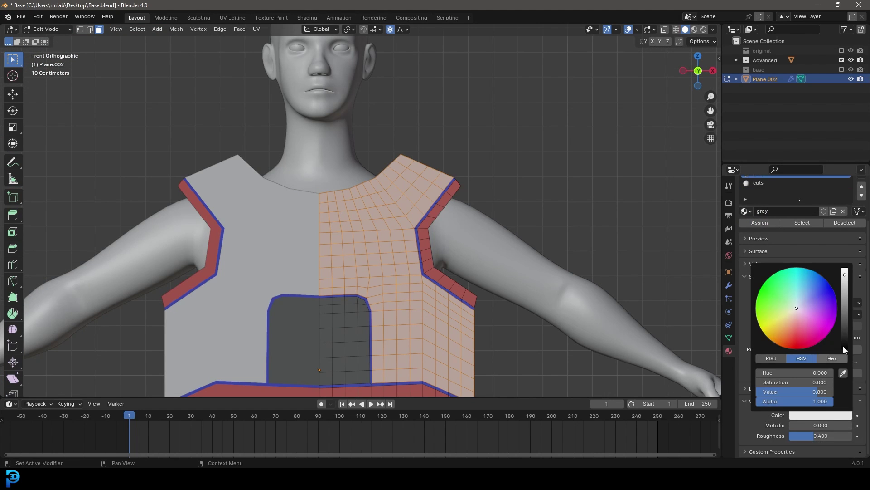
pyautogui.moveTo(845, 290); pyautogui.dragTo(846, 314)
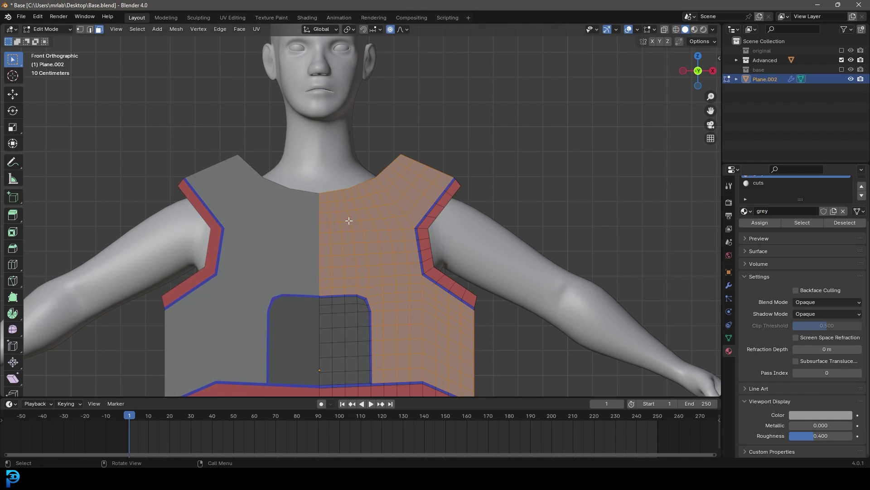
pyautogui.scroll(-4, 380, 255)
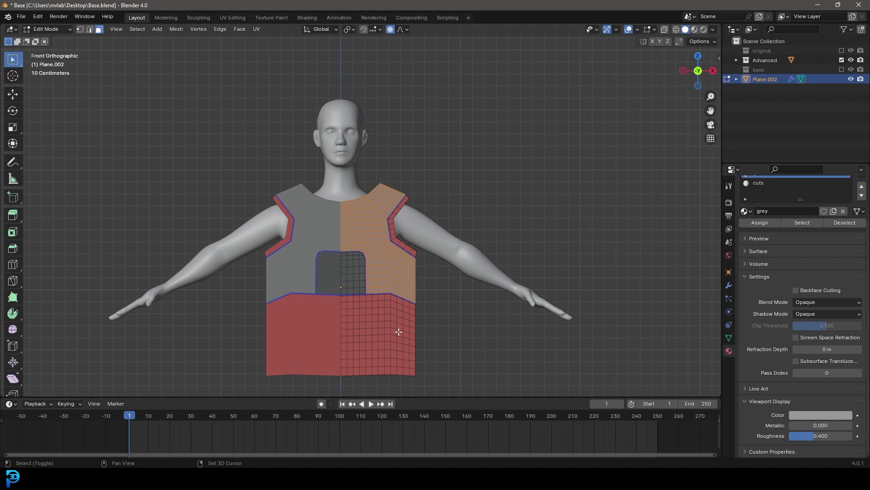
# Step: Flatten the horizontal edge loop just above the hem by scaling it to 0 along Z
pyautogui.keyDown('shift'); pyautogui.moveTo(399, 330); pyautogui.dragTo(394, 241, button='middle'); pyautogui.keyUp('shift')
pyautogui.scroll(2, 388, 242)
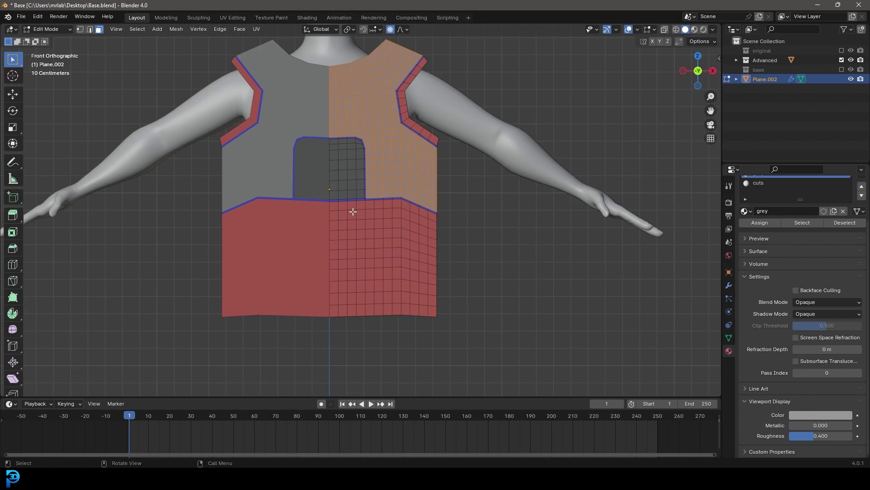
pyautogui.scroll(2, 363, 249)
pyautogui.click(89, 29)
pyautogui.scroll(6, 410, 281)
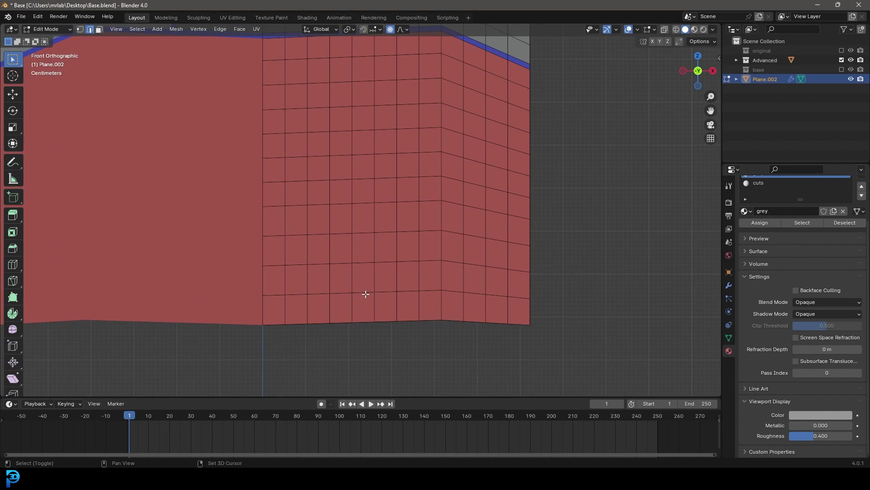
pyautogui.keyDown('alt'); pyautogui.keyDown('shift'); pyautogui.click(363, 292); pyautogui.keyUp('shift'); pyautogui.keyUp('alt')
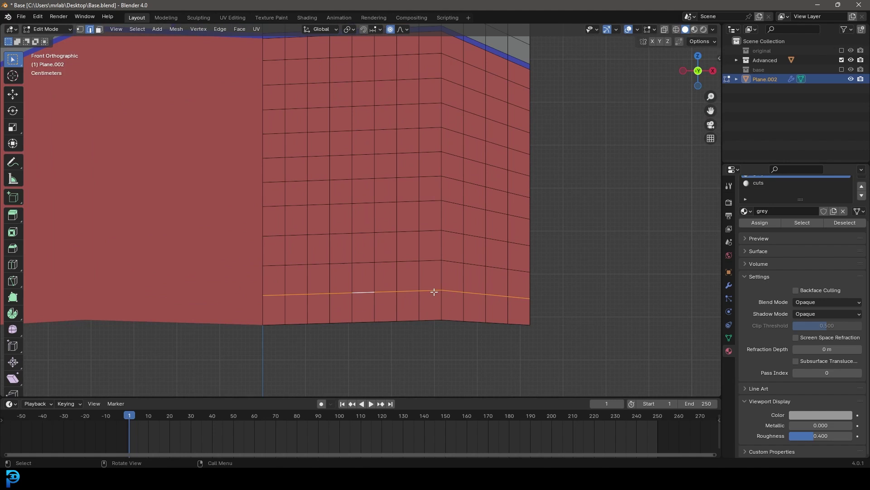
pyautogui.press('s')
pyautogui.press('z')
pyautogui.press('0')
pyautogui.press('Return')
pyautogui.hotkey('alt', 'a')
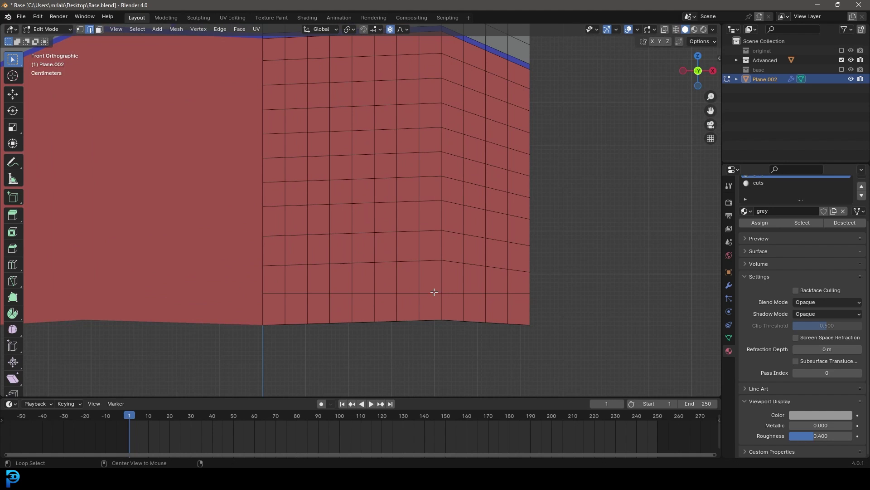
# Step: Flatten the vest's bottom hem edge by scaling it to 0 along Z
pyautogui.keyDown('alt'); pyautogui.click(432, 319); pyautogui.keyUp('alt')
pyautogui.press('s')
pyautogui.press('z')
pyautogui.press('0')
pyautogui.press('Return')
pyautogui.hotkey('alt', 'a')
# Step: Partly straighten the second and third edge loops above the hem by scaling each down along Z
pyautogui.keyDown('alt'); pyautogui.click(452, 264); pyautogui.keyUp('alt')
pyautogui.press('s')
pyautogui.press('z')
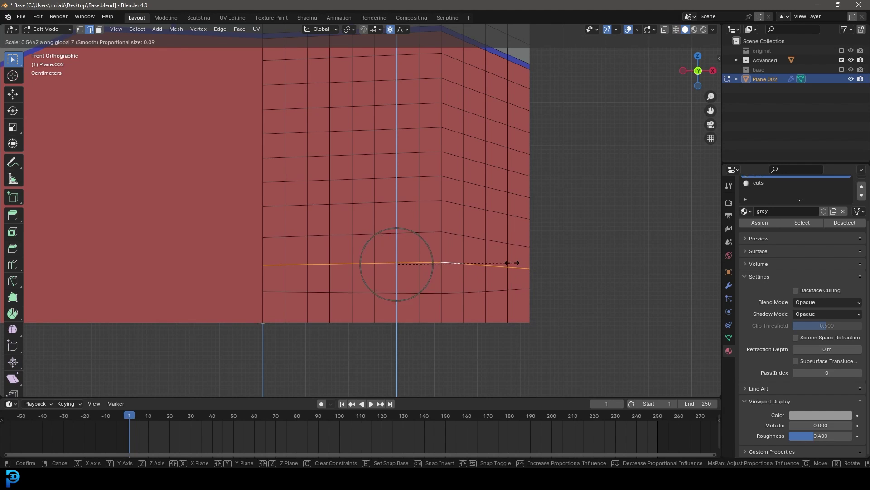
pyautogui.click(452, 262)
pyautogui.hotkey('alt', 'a')
pyautogui.keyDown('alt'); pyautogui.click(475, 236); pyautogui.keyUp('alt')
pyautogui.press('s')
pyautogui.press('z')
pyautogui.click(461, 239)
pyautogui.hotkey('alt', 'a')
# Step: Add a horizontal loop cut in the hem row and slide it up close to the loop above
pyautogui.hotkey('ctrl', 'r')
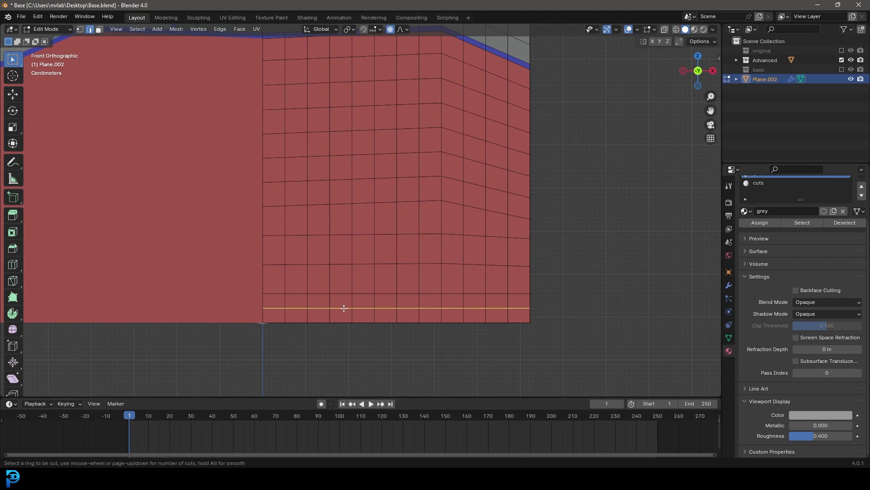
pyautogui.click(344, 308)
pyautogui.rightClick(344, 309)
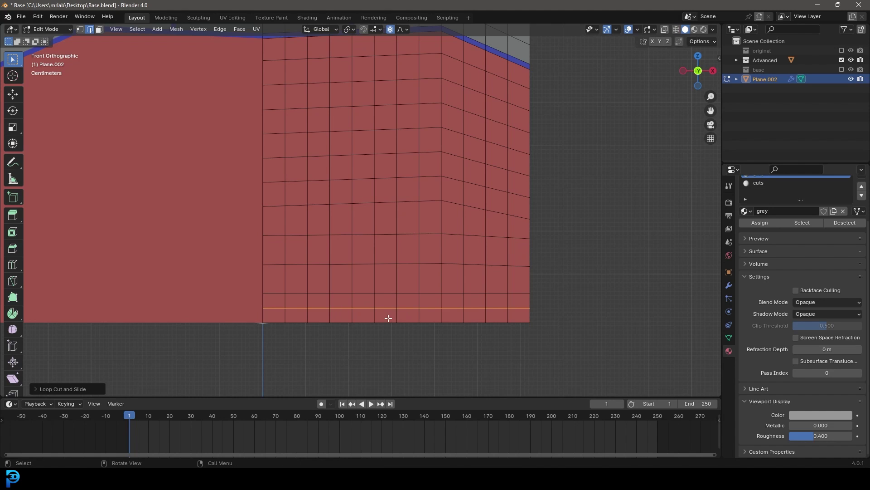
pyautogui.press('g')
pyautogui.press('g')
pyautogui.click(389, 303)
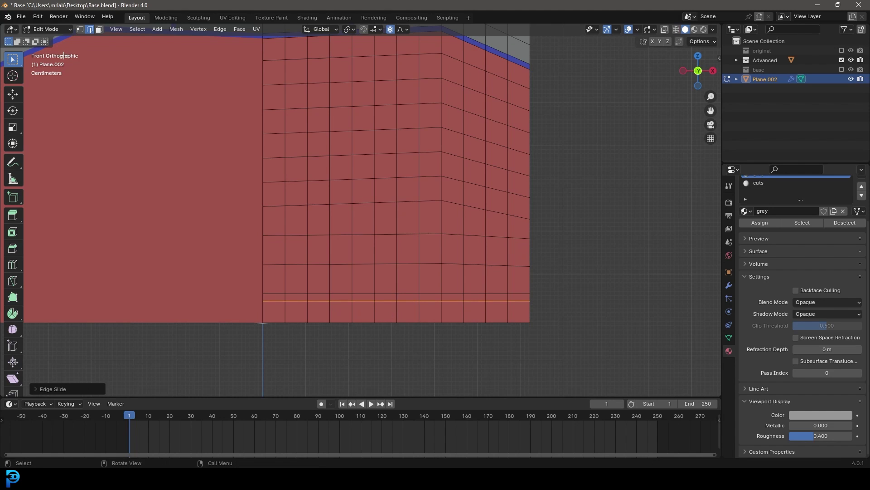
# Step: Select the thin row of faces above the new loop and assign it the cuts material
pyautogui.click(99, 30)
pyautogui.moveTo(257, 298); pyautogui.dragTo(542, 298)
pyautogui.scroll(3, 788, 249)
pyautogui.click(768, 231)
pyautogui.click(760, 270)
pyautogui.scroll(-5, 392, 198)
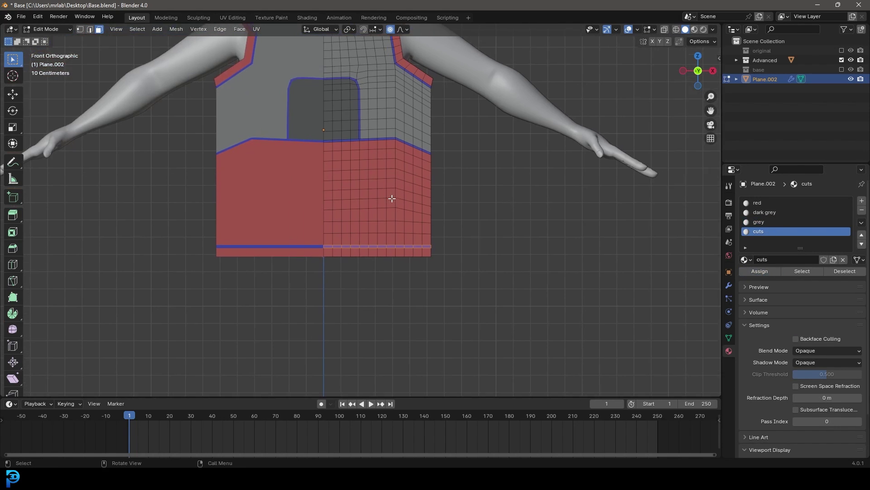
# Step: Select the hem faces below the blue band and assign them the grey material
pyautogui.scroll(2, 392, 198)
pyautogui.moveTo(535, 311); pyautogui.dragTo(273, 266)
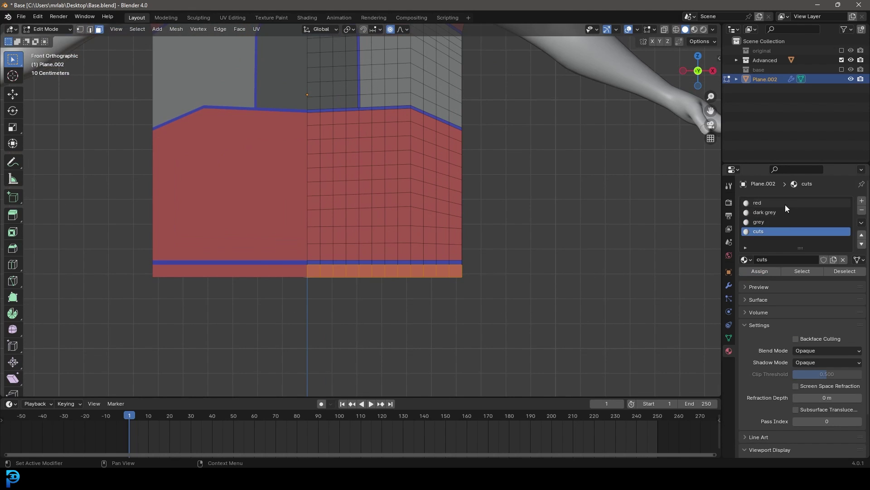
pyautogui.click(761, 221)
pyautogui.click(766, 271)
pyautogui.scroll(-4, 393, 148)
# Step: Select the entire linked front panel and extrude it backward past the body to give the vest depth
pyautogui.moveTo(438, 140); pyautogui.dragTo(398, 159, button='middle')
pyautogui.keyDown('shift'); pyautogui.moveTo(297, 154); pyautogui.dragTo(398, 191, button='middle'); pyautogui.keyUp('shift')
pyautogui.scroll(2, 402, 228)
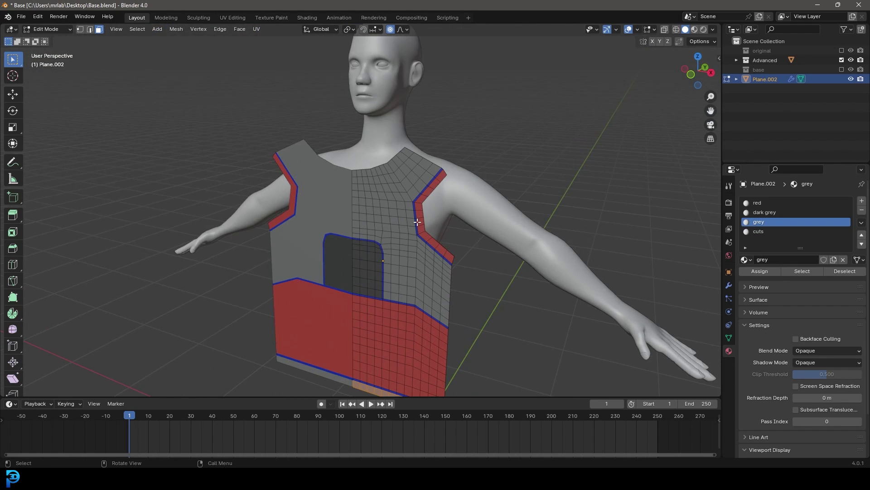
pyautogui.press('l')
pyautogui.moveTo(446, 178); pyautogui.dragTo(448, 215, button='middle')
pyautogui.press('e')
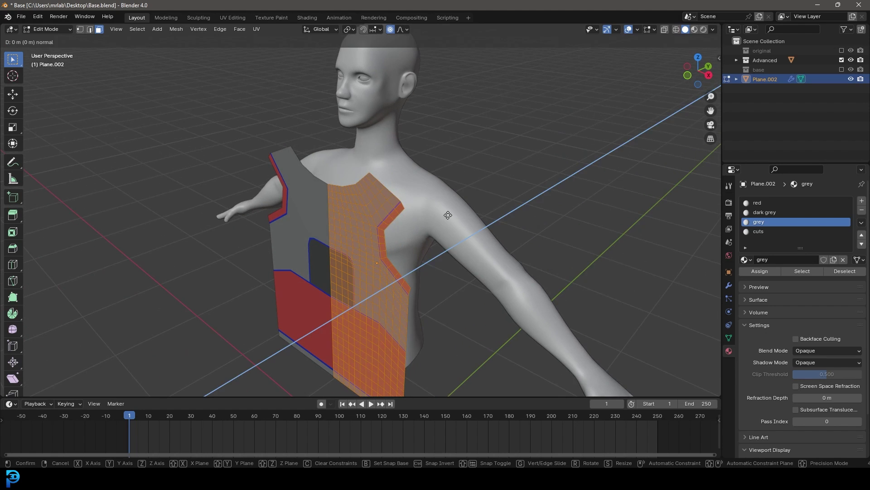
pyautogui.click(537, 192)
# Step: Inspect the extruded vest's fit around the body in wireframe shading, and return to solid shading
pyautogui.moveTo(512, 227)
pyautogui.mouseDown(button='middle')
pyautogui.moveTo(427, 235)
pyautogui.moveTo(404, 202)
pyautogui.moveTo(440, 226)
pyautogui.moveTo(381, 230)
pyautogui.moveTo(385, 222)
pyautogui.mouseUp(button='middle')
pyautogui.press('z')
pyautogui.click(368, 220)
pyautogui.scroll(1, 368, 219)
pyautogui.moveTo(386, 168)
pyautogui.mouseDown(button='middle')
pyautogui.moveTo(406, 191)
pyautogui.moveTo(471, 178)
pyautogui.moveTo(507, 95)
pyautogui.mouseUp(button='middle')
pyautogui.press('z')
pyautogui.click(490, 192)
pyautogui.scroll(-3, 396, 193)
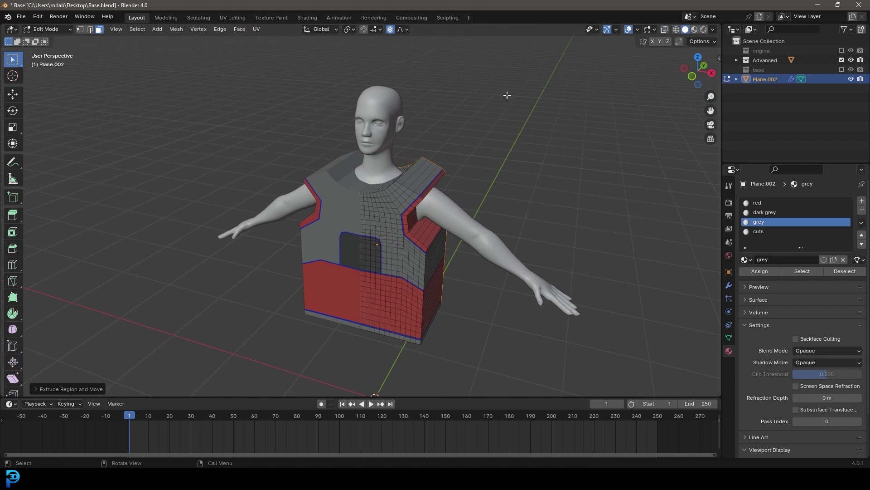
# Step: Display the face normals in the mesh overlays and examine their direction around the armhole
pyautogui.click(649, 30)
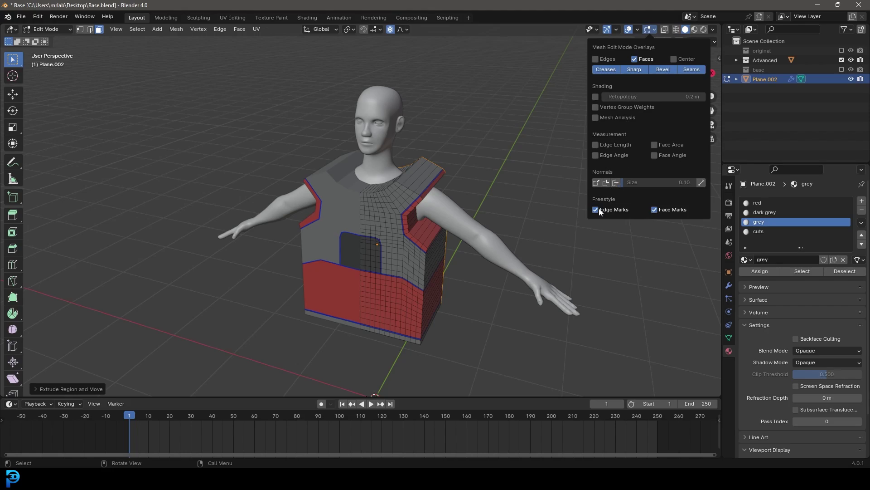
pyautogui.click(615, 182)
pyautogui.moveTo(454, 204); pyautogui.dragTo(513, 212, button='middle')
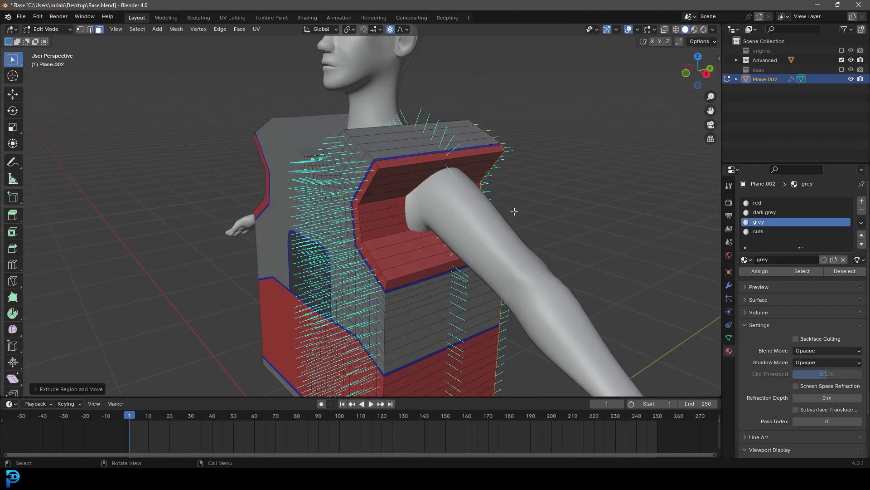
# Step: Select the whole vest mesh and recalculate its normals to the outside
pyautogui.press('a')
pyautogui.moveTo(399, 174); pyautogui.dragTo(418, 180, button='middle')
pyautogui.hotkey('alt', 'n')
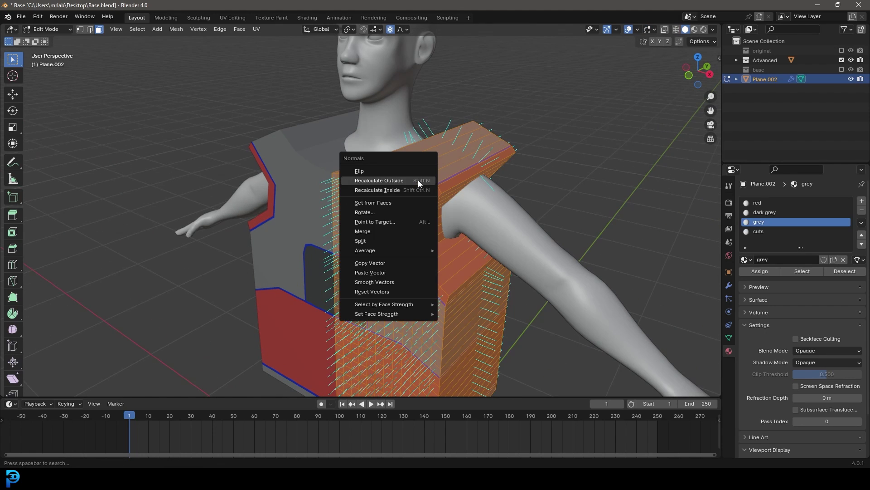
pyautogui.click(379, 183)
pyautogui.moveTo(379, 182); pyautogui.dragTo(456, 219, button='middle')
pyautogui.scroll(5, 318, 207)
pyautogui.moveTo(537, 189); pyautogui.dragTo(653, 55, button='middle')
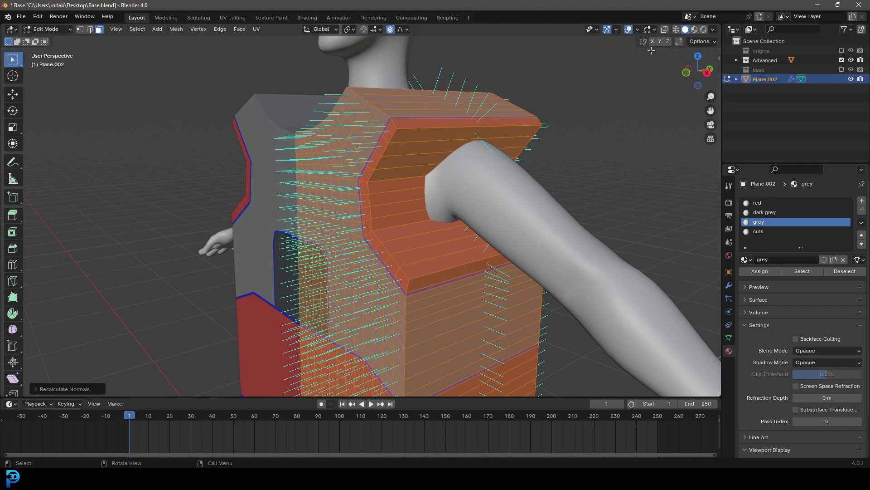
# Step: Hide the face normals overlay and view the vest from its side
pyautogui.click(649, 30)
pyautogui.click(617, 182)
pyautogui.scroll(-5, 346, 198)
pyautogui.moveTo(346, 198); pyautogui.dragTo(336, 202, button='middle')
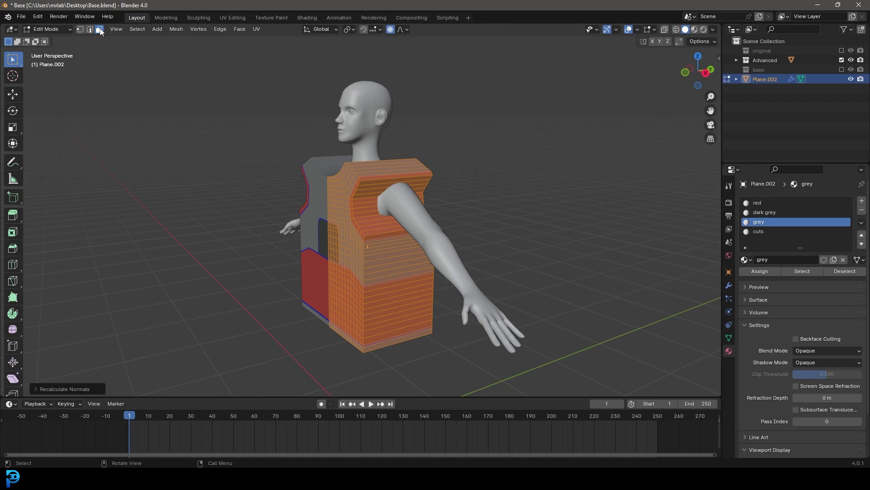
# Step: Select the strip of faces closing the vest's underside between front and back, and delete only the faces, keeping their edges
pyautogui.moveTo(332, 252); pyautogui.dragTo(342, 241, button='middle')
pyautogui.scroll(3, 342, 240)
pyautogui.hotkey('alt', 'a')
pyautogui.moveTo(417, 332); pyautogui.dragTo(420, 257, button='middle')
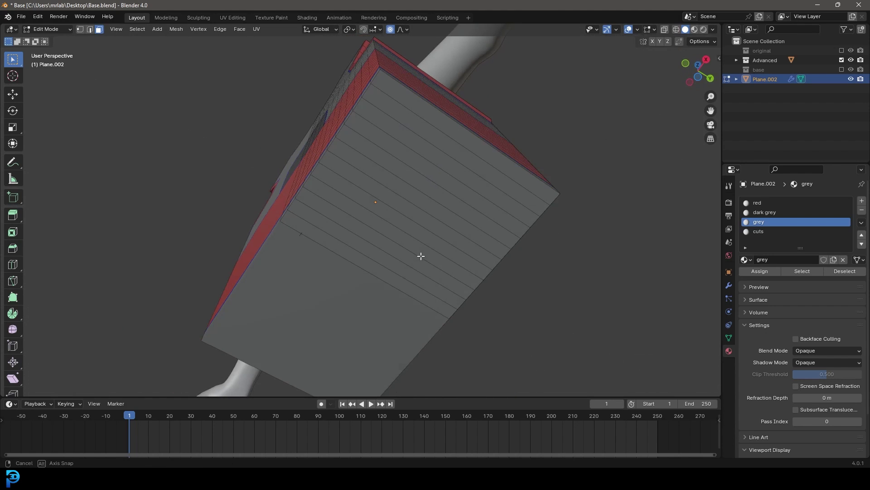
pyautogui.click(430, 115)
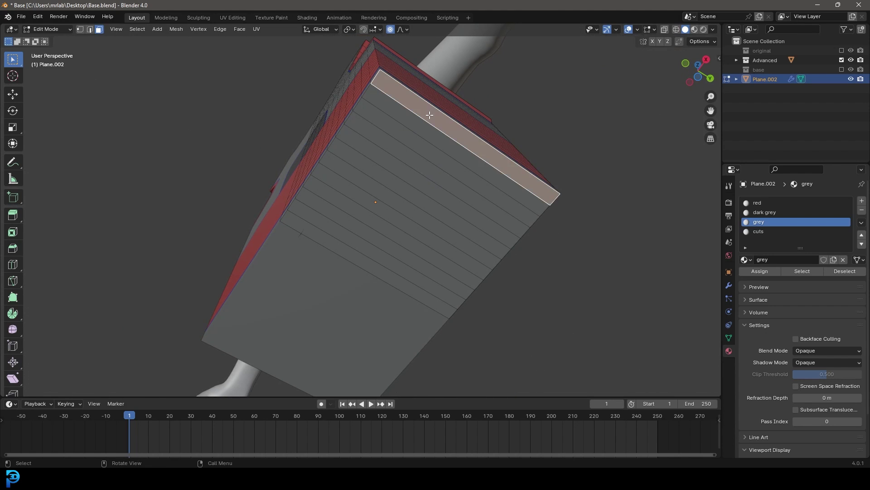
pyautogui.keyDown('ctrl'); pyautogui.click(337, 246); pyautogui.keyUp('ctrl')
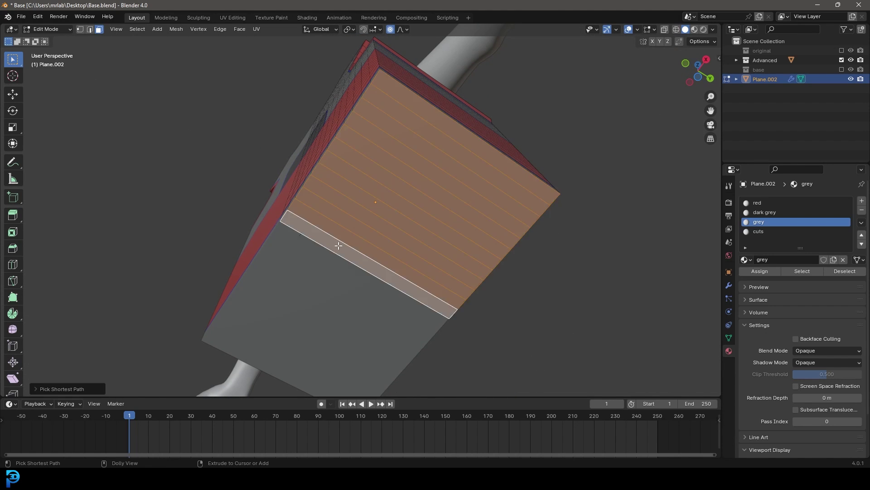
pyautogui.moveTo(394, 151); pyautogui.dragTo(431, 173, button='middle')
pyautogui.press('x')
pyautogui.click(461, 208)
# Step: Select the vest's side faces from the hem up to the lowest red armhole face and delete only the faces
pyautogui.moveTo(528, 190); pyautogui.dragTo(476, 198, button='middle')
pyautogui.click(394, 293)
pyautogui.moveTo(377, 134); pyautogui.dragTo(463, 218, button='middle')
pyautogui.scroll(2, 563, 236)
pyautogui.scroll(5, 525, 200)
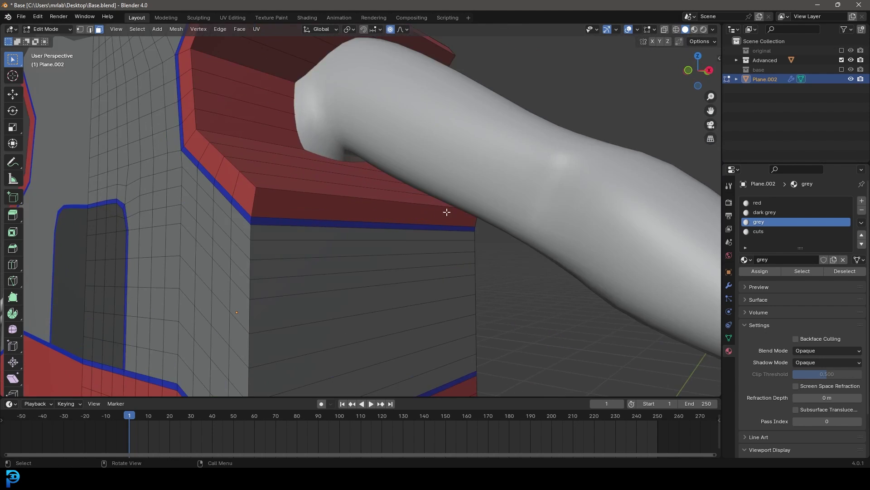
pyautogui.moveTo(347, 207); pyautogui.dragTo(380, 212, button='middle')
pyautogui.moveTo(509, 211); pyautogui.dragTo(358, 211, button='middle')
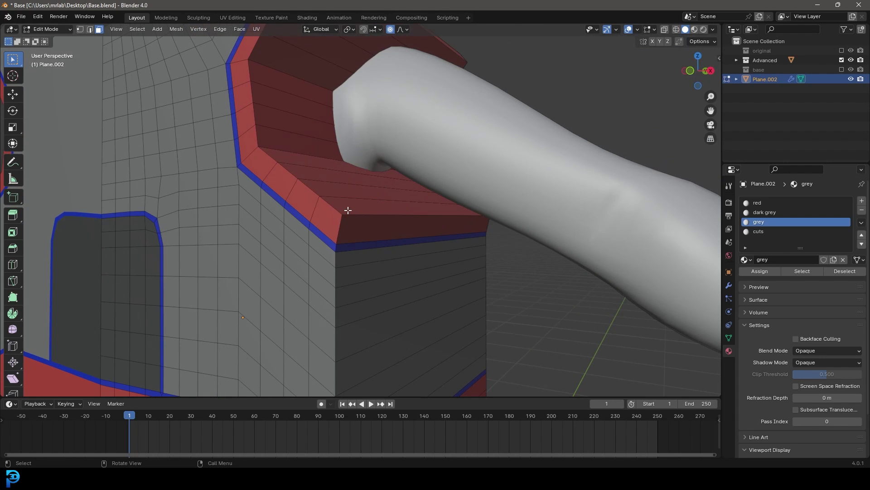
pyautogui.keyDown('ctrl'); pyautogui.keyDown('shift'); pyautogui.click(377, 226); pyautogui.keyUp('shift'); pyautogui.keyUp('ctrl')
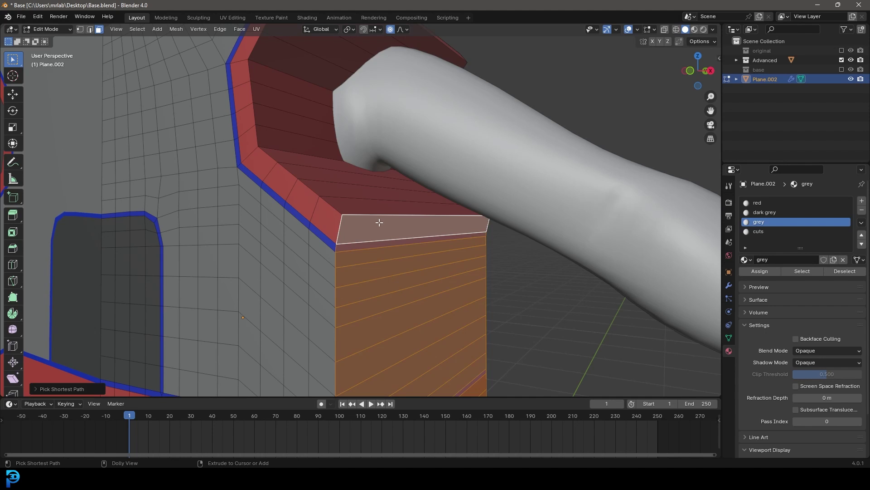
pyautogui.scroll(-8, 403, 365)
pyautogui.scroll(6, 384, 201)
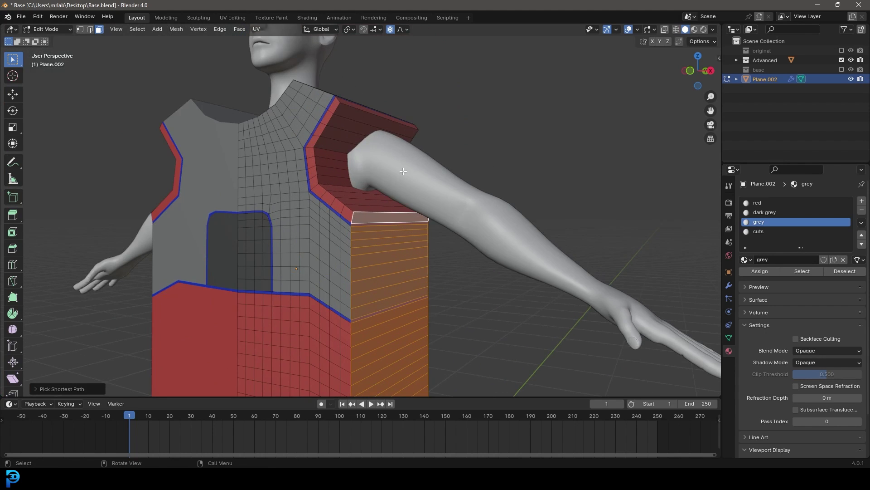
pyautogui.press('x')
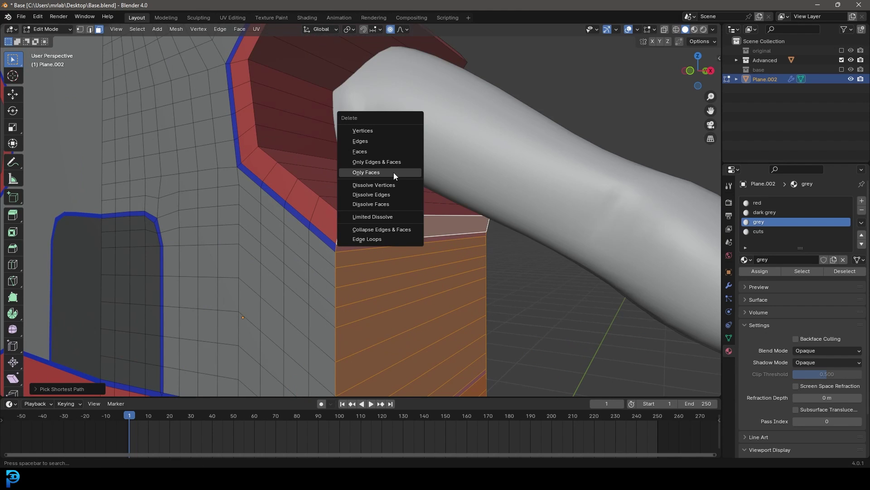
pyautogui.click(370, 171)
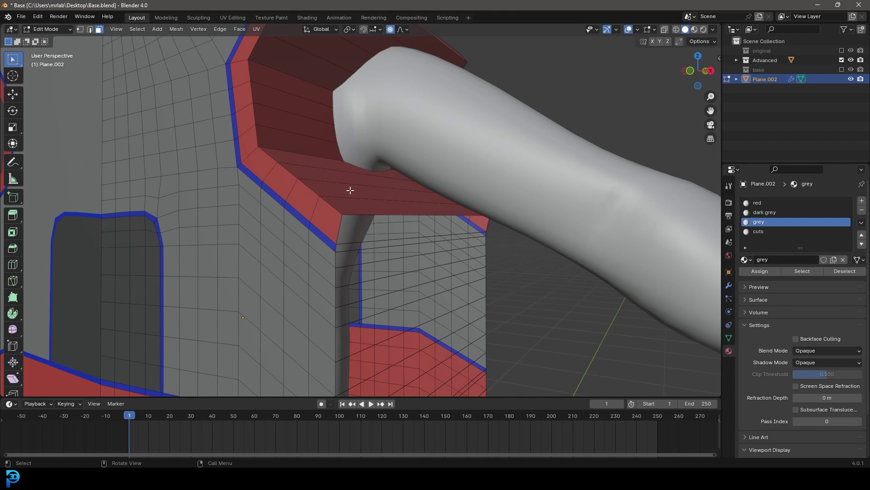
# Step: Select the remaining red faces lining the armhole between front and back panels and delete them together with their edges
pyautogui.moveTo(353, 197); pyautogui.dragTo(379, 259, button='middle')
pyautogui.click(380, 263)
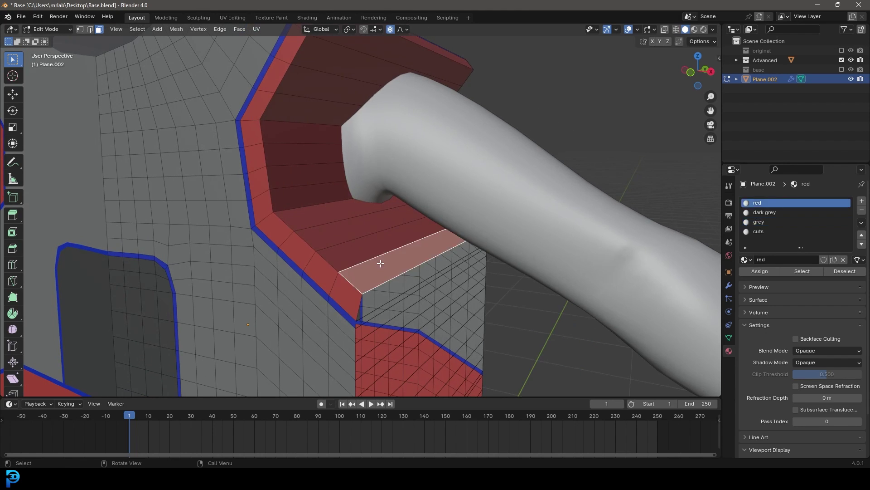
pyautogui.keyDown('ctrl'); pyautogui.click(401, 52); pyautogui.keyUp('ctrl')
pyautogui.scroll(-4, 377, 118)
pyautogui.moveTo(332, 173); pyautogui.dragTo(303, 185, button='middle')
pyautogui.scroll(2, 303, 185)
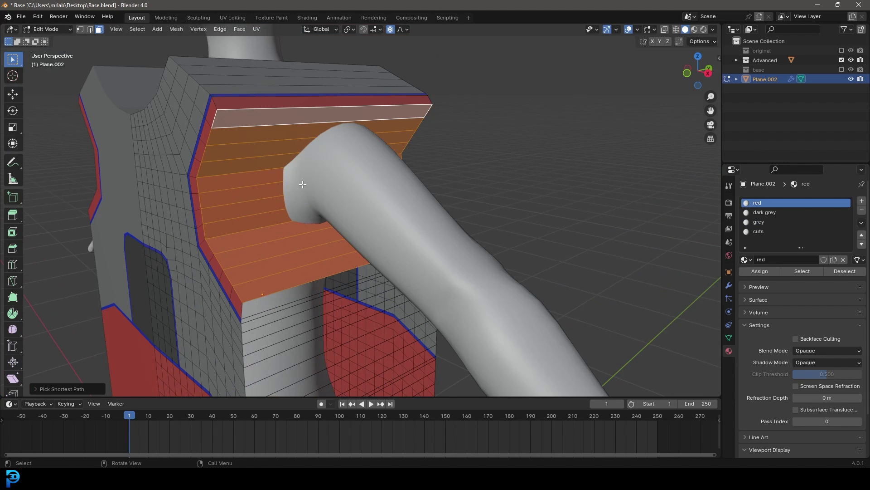
pyautogui.moveTo(280, 280); pyautogui.dragTo(308, 195, button='middle')
pyautogui.press('x')
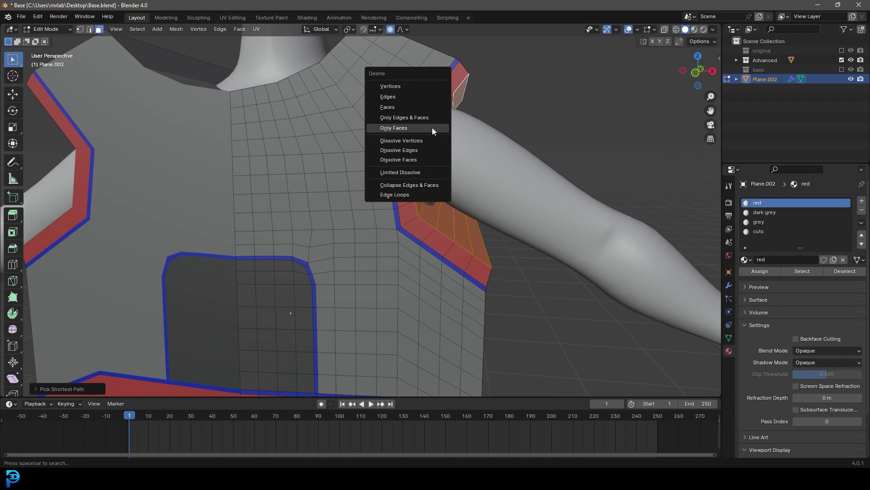
pyautogui.click(397, 107)
pyautogui.moveTo(397, 107); pyautogui.dragTo(195, 185, button='middle')
# Step: In vertex selection, connect the front and back underarm corner vertices of the armhole with an edge
pyautogui.click(80, 30)
pyautogui.click(144, 164)
pyautogui.scroll(-6, 325, 159)
pyautogui.moveTo(148, 168); pyautogui.dragTo(313, 208, button='middle')
pyautogui.scroll(4, 313, 208)
pyautogui.moveTo(264, 219); pyautogui.dragTo(315, 150, button='middle')
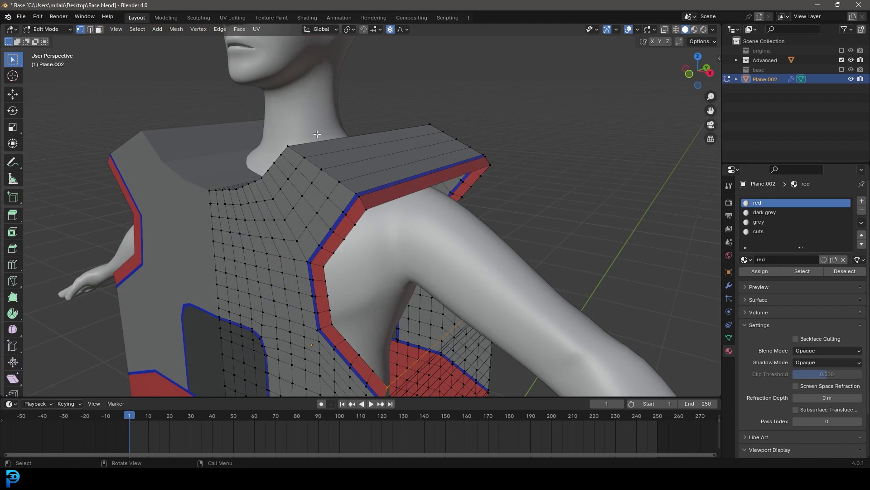
# Step: Select the shoulder faces from the red armhole strip to the neck and delete only the faces, keeping their edges
pyautogui.click(99, 30)
pyautogui.moveTo(401, 183); pyautogui.dragTo(385, 183, button='middle')
pyautogui.scroll(3, 385, 184)
pyautogui.moveTo(260, 133); pyautogui.dragTo(278, 152, button='middle')
pyautogui.keyDown('alt'); pyautogui.click(381, 245); pyautogui.keyUp('alt')
pyautogui.keyDown('alt'); pyautogui.keyDown('shift'); pyautogui.click(375, 240); pyautogui.keyUp('shift'); pyautogui.keyUp('alt')
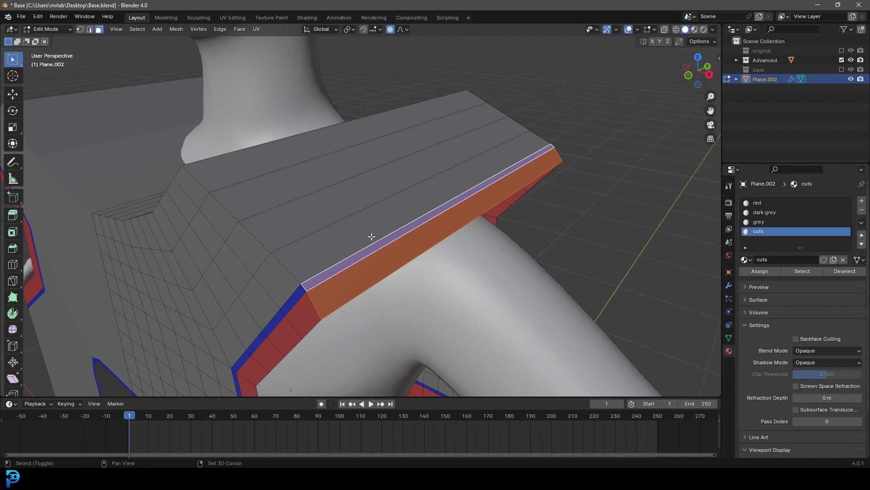
pyautogui.keyDown('shift'); pyautogui.click(368, 234); pyautogui.keyUp('shift')
pyautogui.keyDown('shift'); pyautogui.click(327, 206); pyautogui.keyUp('shift')
pyautogui.keyDown('shift'); pyautogui.click(299, 177); pyautogui.keyUp('shift')
pyautogui.keyDown('shift'); pyautogui.click(273, 156); pyautogui.keyUp('shift')
pyautogui.scroll(-1, 363, 205)
pyautogui.moveTo(363, 206); pyautogui.dragTo(371, 201, button='middle')
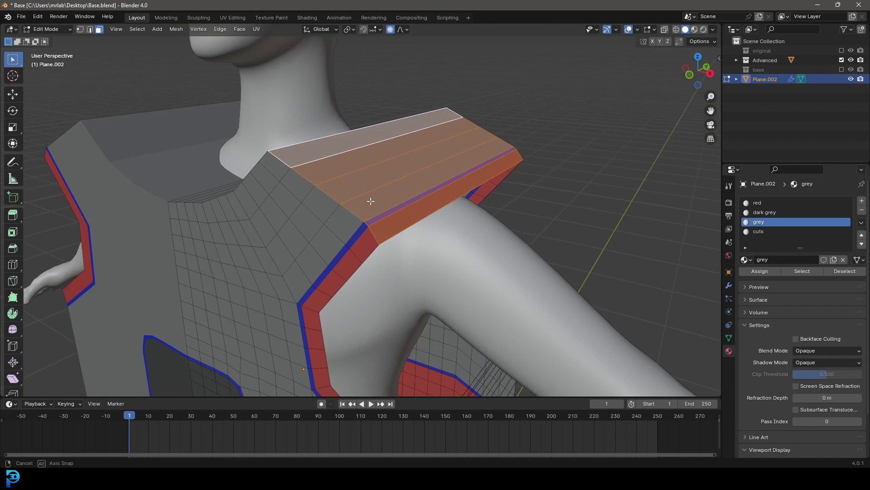
pyautogui.press('x')
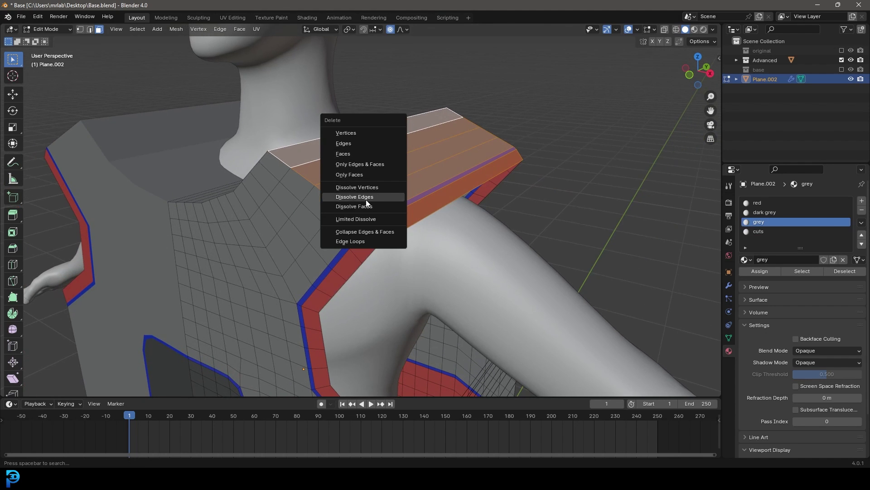
pyautogui.click(372, 174)
# Step: Select the row of faces along the neckline between front and back panels and delete them completely
pyautogui.moveTo(371, 174); pyautogui.dragTo(430, 191, button='middle')
pyautogui.scroll(1, 429, 194)
pyautogui.click(427, 196)
pyautogui.keyDown('ctrl'); pyautogui.click(346, 234); pyautogui.keyUp('ctrl')
pyautogui.moveTo(381, 213); pyautogui.dragTo(422, 190, button='middle')
pyautogui.scroll(1, 435, 173)
pyautogui.press('x')
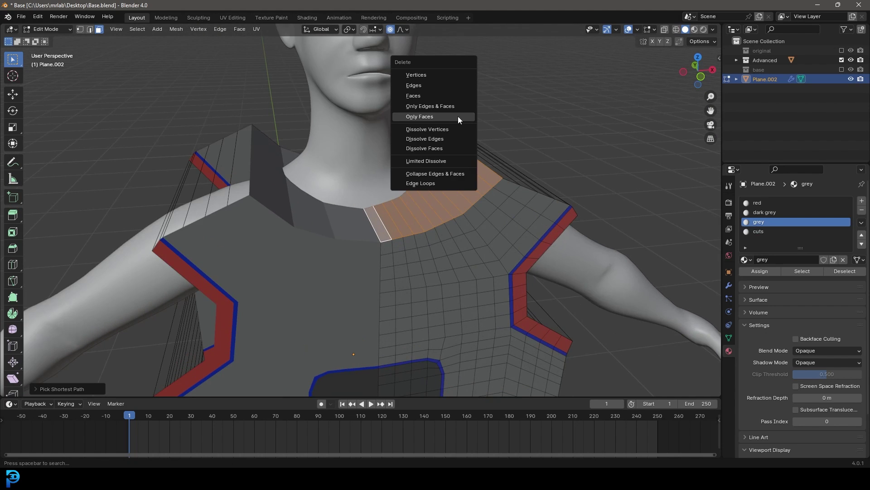
pyautogui.click(431, 99)
# Step: Connect the inner shoulder corner vertices of the front and back panels with a new edge
pyautogui.moveTo(517, 167); pyautogui.dragTo(445, 178, button='middle')
pyautogui.scroll(3, 445, 178)
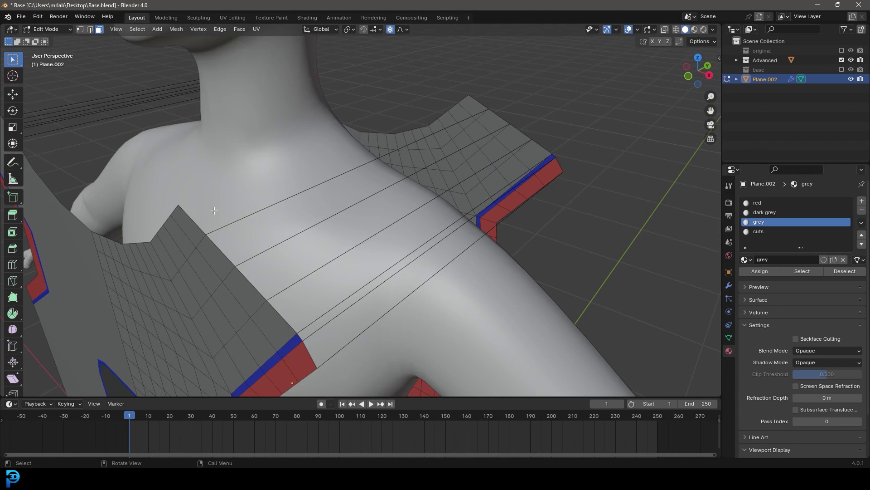
pyautogui.click(81, 30)
pyautogui.moveTo(222, 149); pyautogui.dragTo(236, 152, button='middle')
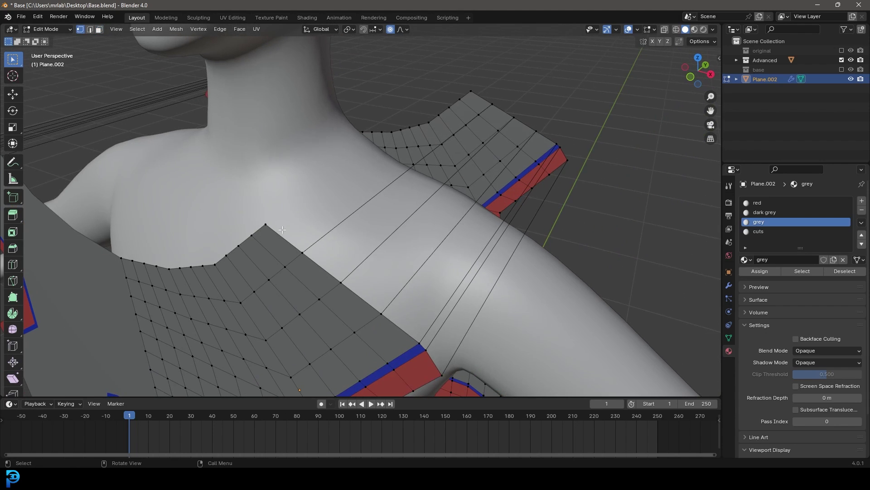
pyautogui.click(266, 224)
pyautogui.keyDown('shift'); pyautogui.click(473, 91); pyautogui.keyUp('shift')
pyautogui.press('f')
# Step: Examine the sewing edges along the vest's hem, sides and shoulders from several angles
pyautogui.scroll(-4, 481, 100)
pyautogui.moveTo(476, 135); pyautogui.dragTo(306, 128, button='middle')
pyautogui.scroll(1, 306, 129)
pyautogui.scroll(-4, 308, 68)
pyautogui.moveTo(307, 68); pyautogui.dragTo(417, 282, button='middle')
pyautogui.scroll(2, 417, 282)
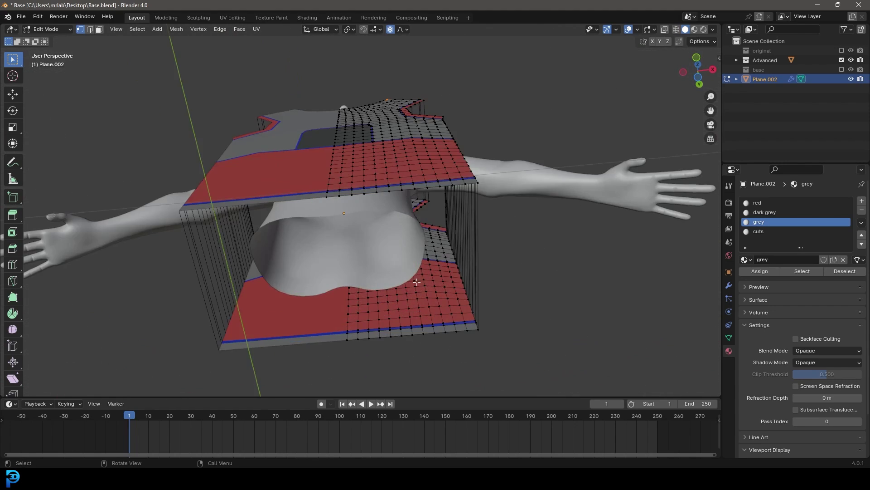
pyautogui.scroll(-4, 417, 222)
pyautogui.scroll(2, 361, 278)
pyautogui.moveTo(410, 224); pyautogui.dragTo(365, 333, button='middle')
pyautogui.scroll(5, 398, 261)
pyautogui.moveTo(327, 187); pyautogui.dragTo(357, 214, button='middle')
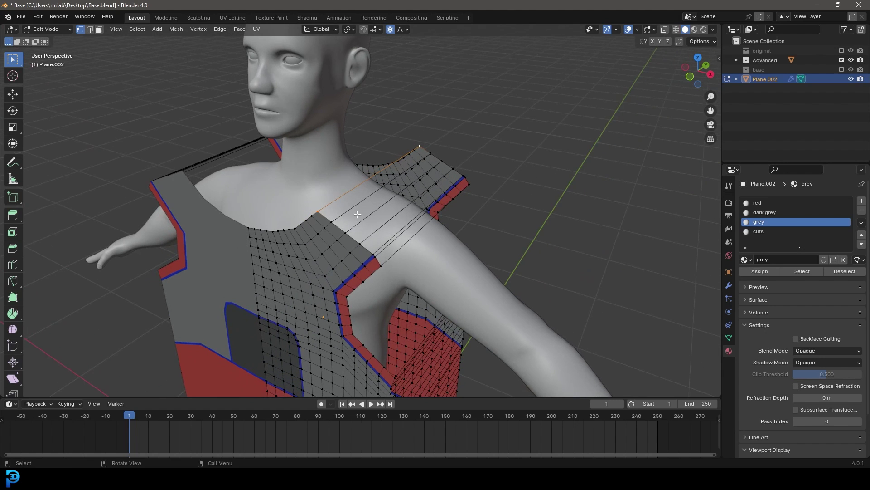
pyautogui.scroll(2, 370, 175)
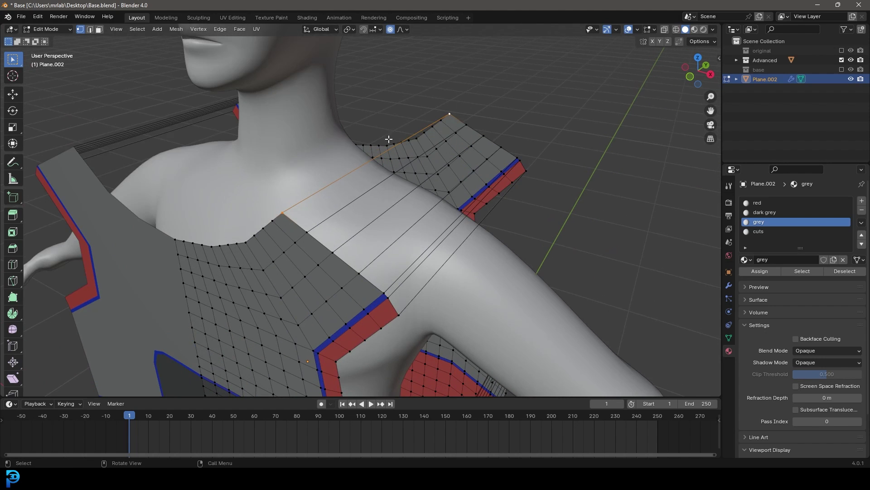
pyautogui.scroll(-5, 305, 183)
pyautogui.moveTo(305, 183); pyautogui.dragTo(365, 177, button='middle')
pyautogui.scroll(-1, 365, 176)
pyautogui.scroll(10, 381, 172)
pyautogui.scroll(-6, 411, 302)
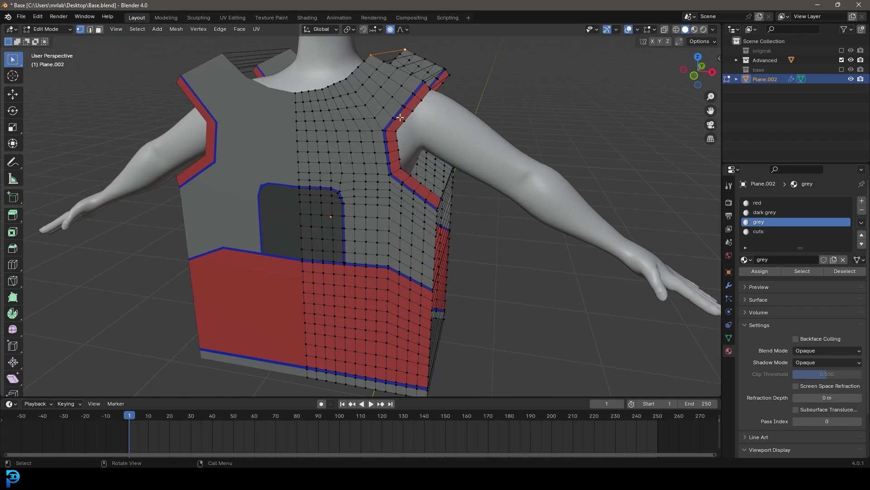
# Step: Select all faces assigned to the cuts material and delete only the faces, keeping their edges
pyautogui.hotkey('alt', 'a')
pyautogui.click(98, 29)
pyautogui.click(766, 232)
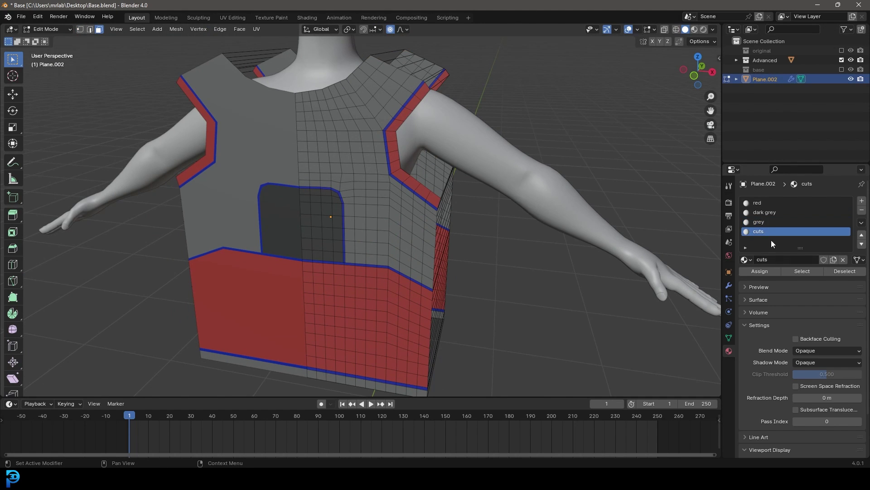
pyautogui.click(798, 270)
pyautogui.moveTo(528, 201); pyautogui.dragTo(432, 156, button='middle')
pyautogui.scroll(3, 432, 156)
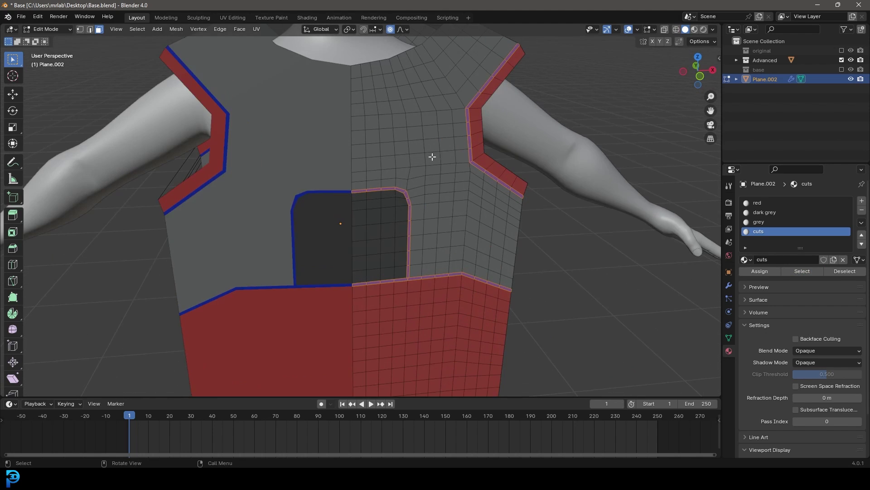
pyautogui.press('x')
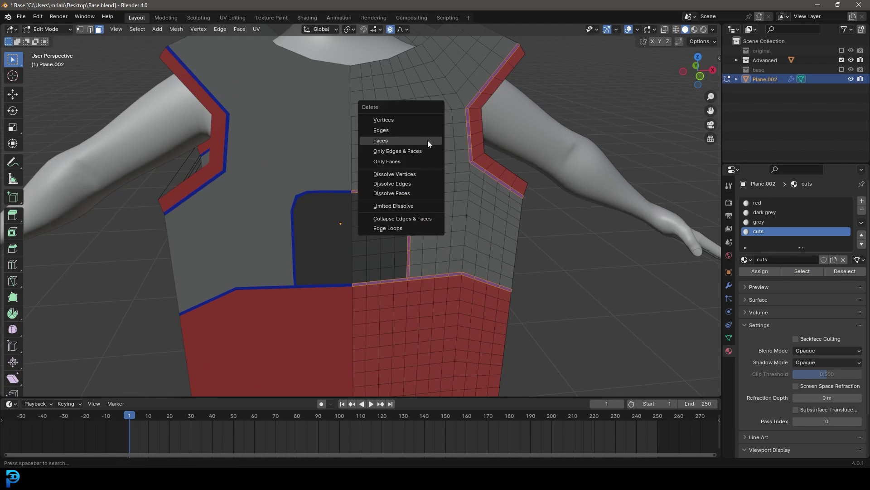
pyautogui.click(402, 161)
# Step: Return the vest to Object Mode and save the file
pyautogui.scroll(-5, 402, 161)
pyautogui.moveTo(401, 162); pyautogui.dragTo(382, 160, button='middle')
pyautogui.press('Tab')
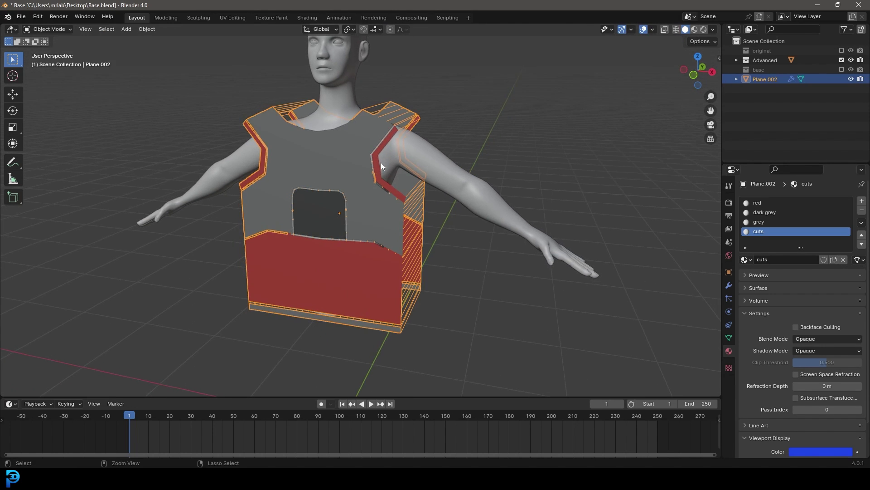
pyautogui.hotkey('ctrl', 's')
pyautogui.scroll(-5, 381, 162)
pyautogui.moveTo(381, 162)
pyautogui.mouseDown(button='middle')
pyautogui.moveTo(310, 159)
pyautogui.moveTo(385, 166)
pyautogui.moveTo(396, 157)
pyautogui.mouseUp(button='middle')
pyautogui.scroll(4, 399, 165)
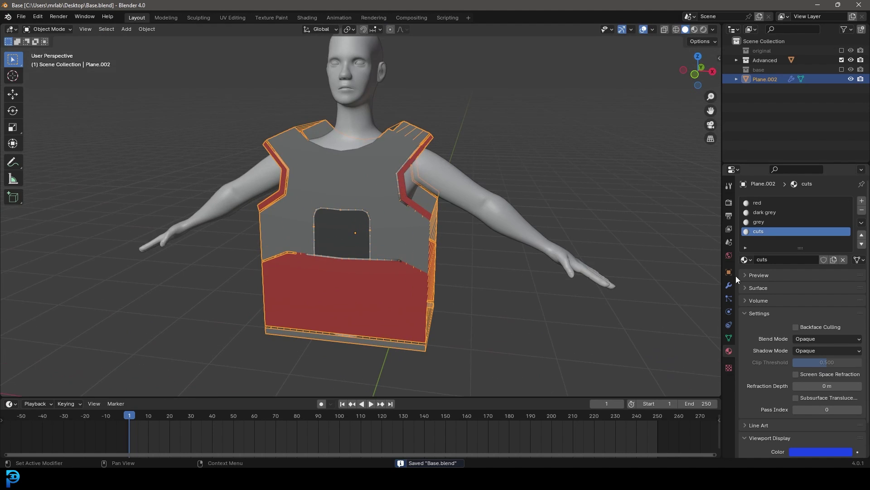
# Step: Add Cloth physics to the vest with Sewing enabled at a max sewing force of 12, and save the file
pyautogui.click(729, 311)
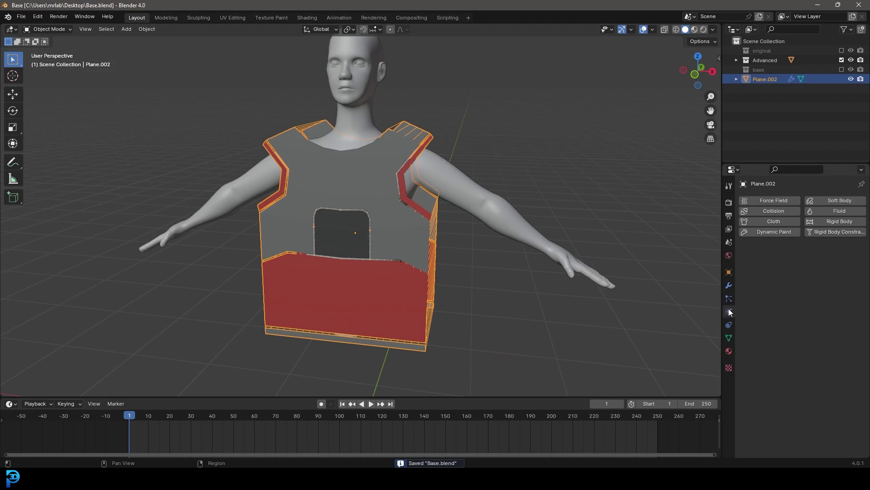
pyautogui.click(775, 220)
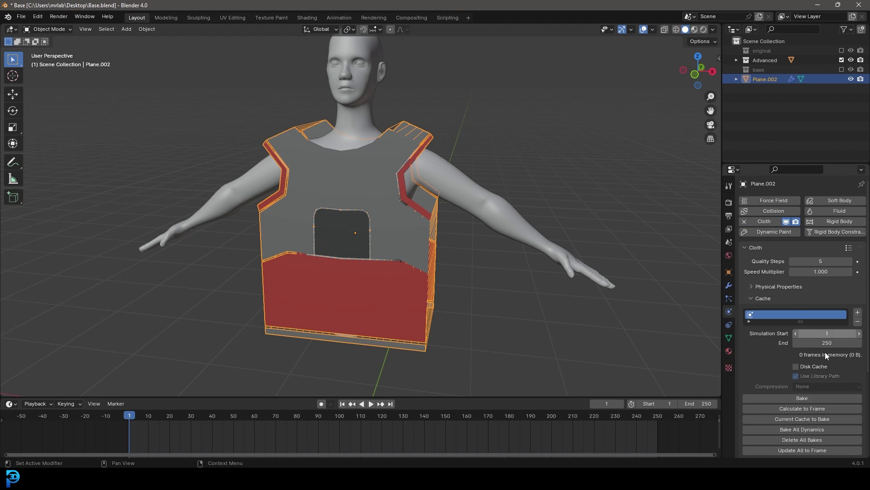
pyautogui.scroll(-5, 792, 304)
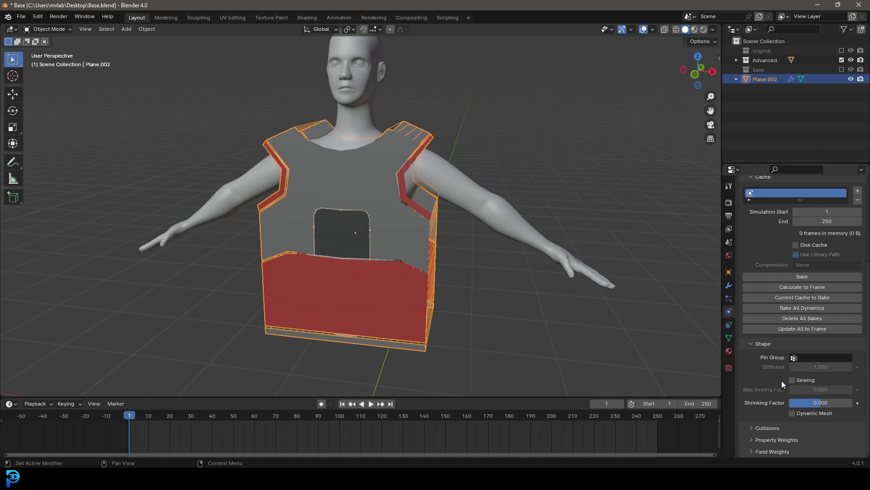
pyautogui.click(793, 380)
pyautogui.click(846, 389)
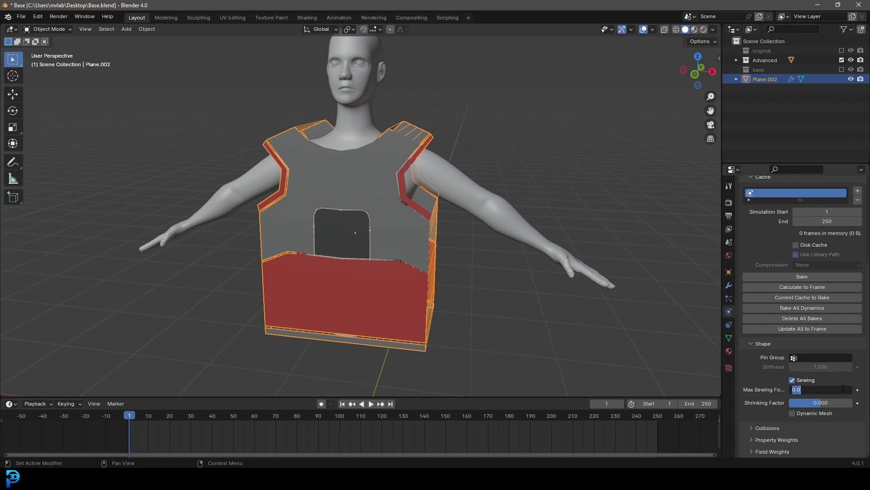
pyautogui.write('12')
pyautogui.press('Return')
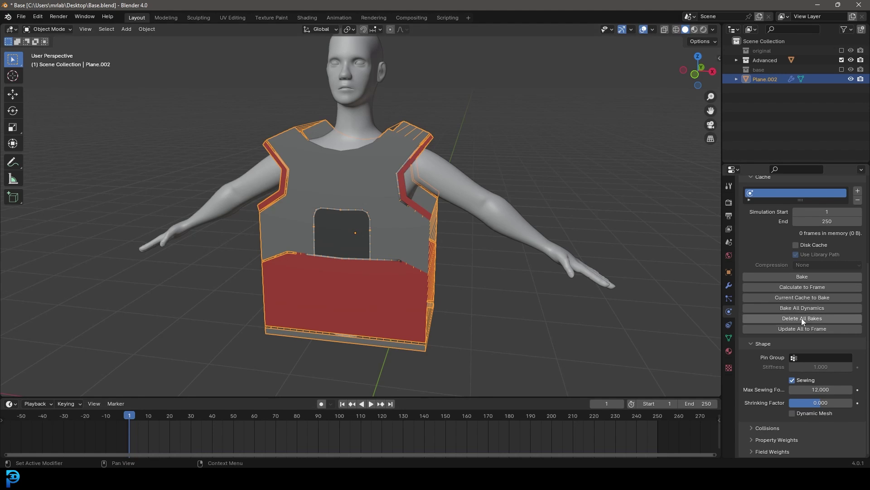
pyautogui.hotkey('ctrl', 's')
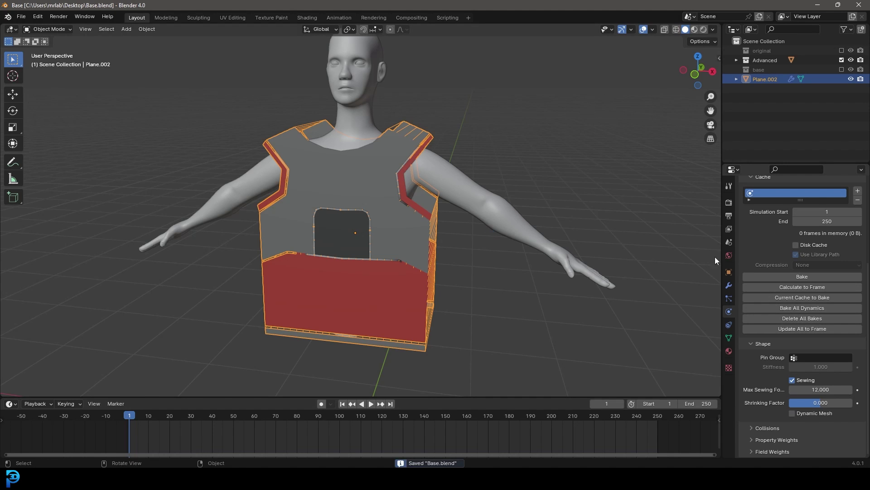
# Step: Enable Self Collisions in the vest's cloth collision settings and save the file
pyautogui.click(767, 428)
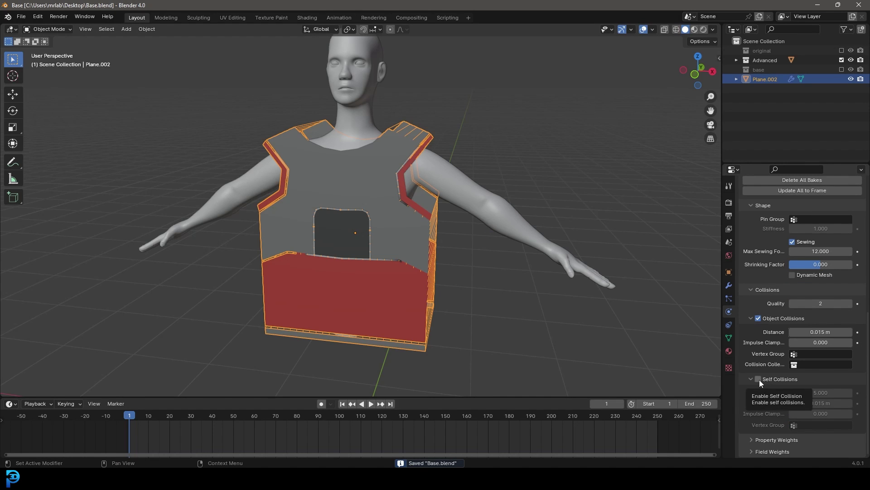
pyautogui.click(760, 380)
pyautogui.moveTo(540, 242); pyautogui.dragTo(453, 220, button='middle')
pyautogui.hotkey('ctrl', 's')
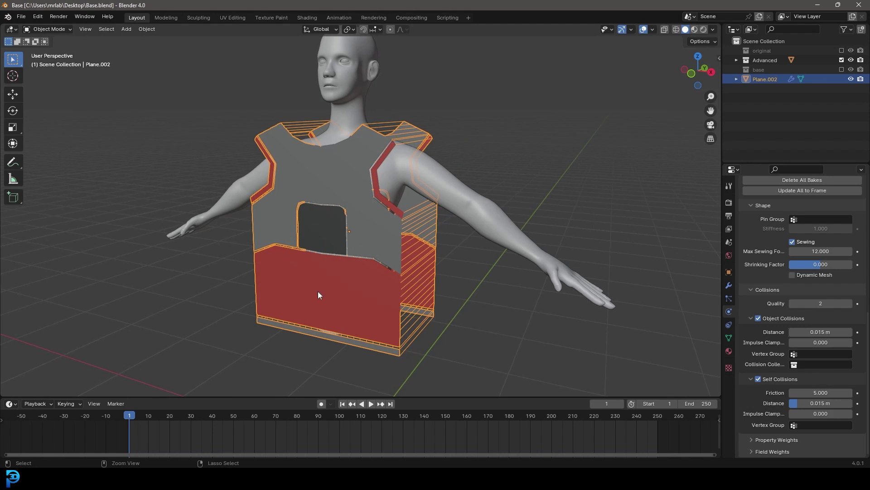
# Step: Play the cloth simulation up to about frame 32, pause it, and shade the vest smooth
pyautogui.press('space')
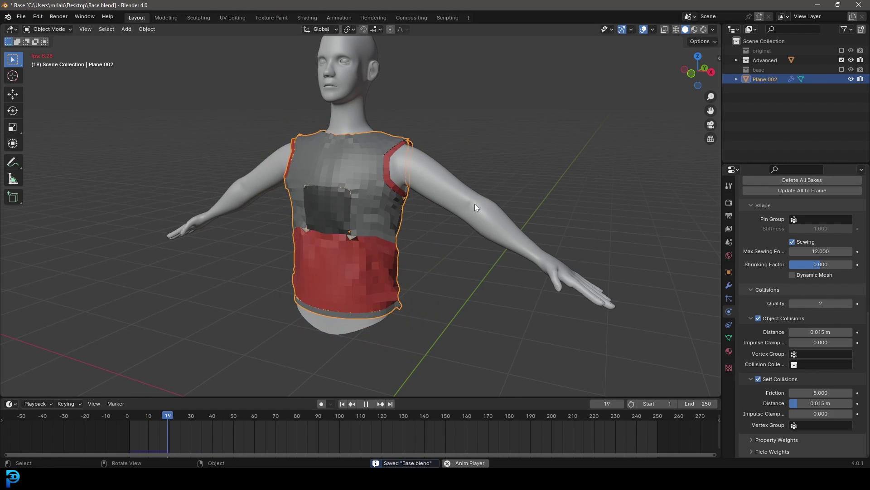
pyautogui.press('space')
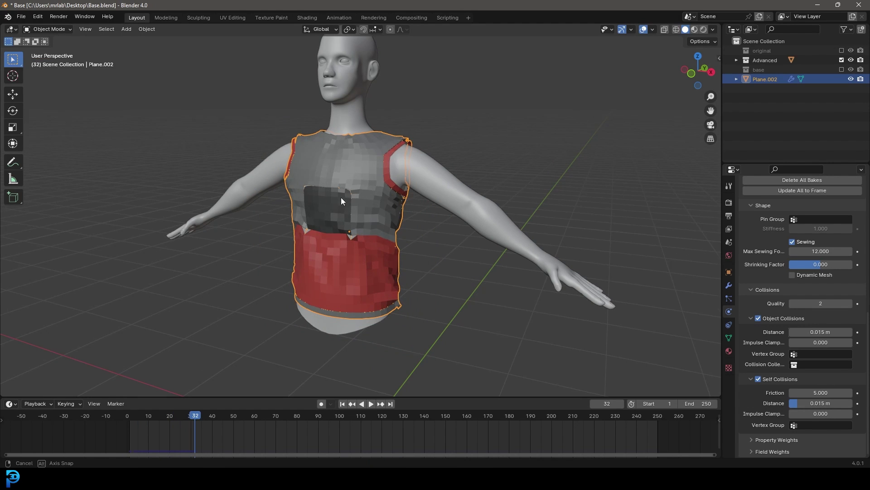
pyautogui.scroll(3, 341, 197)
pyautogui.rightClick(409, 113)
pyautogui.click(409, 113)
pyautogui.scroll(-4, 436, 128)
pyautogui.moveTo(436, 128); pyautogui.dragTo(405, 192, button='middle')
pyautogui.scroll(2, 404, 192)
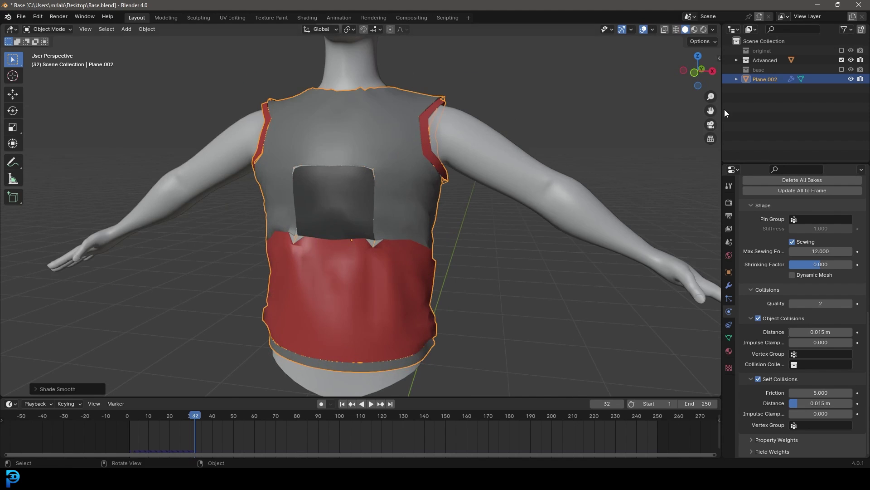
# Step: Add a Solidify modifier after the vest's Cloth modifier and set its thickness to 0.009 m
pyautogui.click(729, 285)
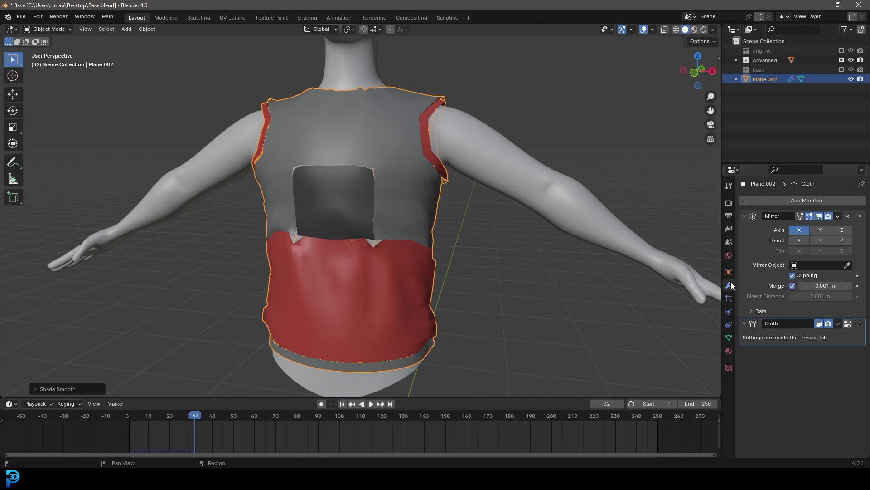
pyautogui.click(744, 218)
pyautogui.click(744, 228)
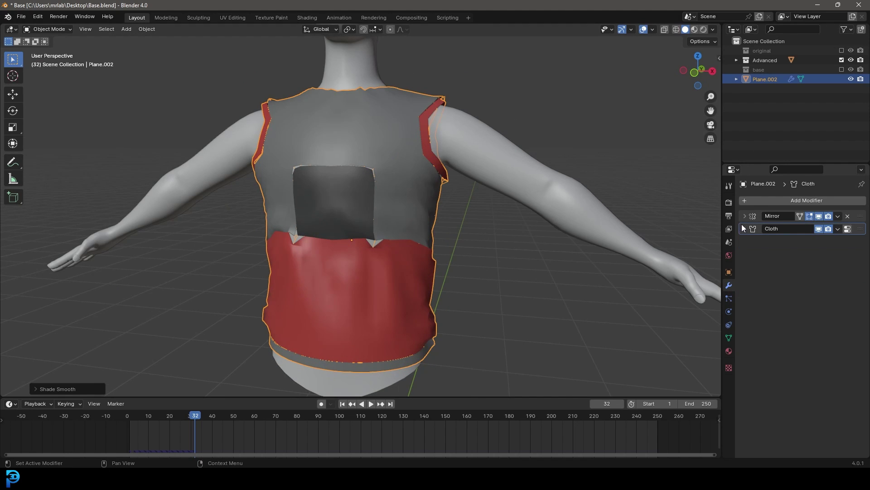
pyautogui.click(763, 200)
pyautogui.click(731, 200)
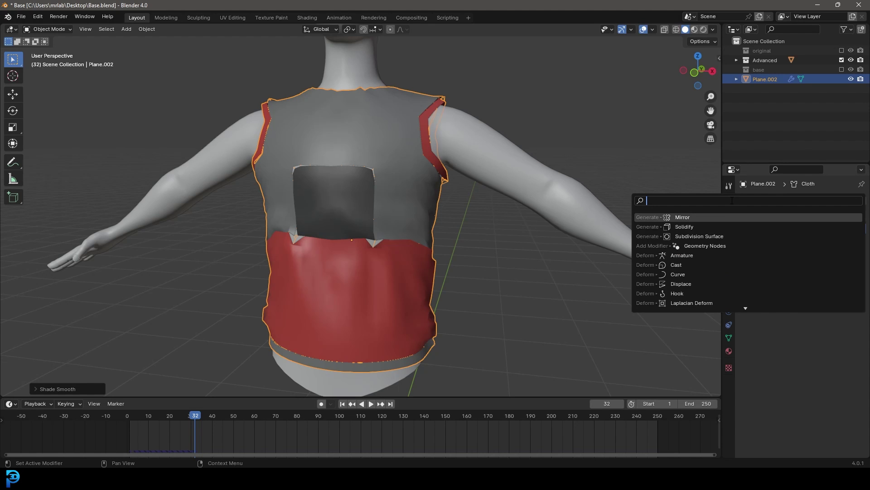
pyautogui.write('solid')
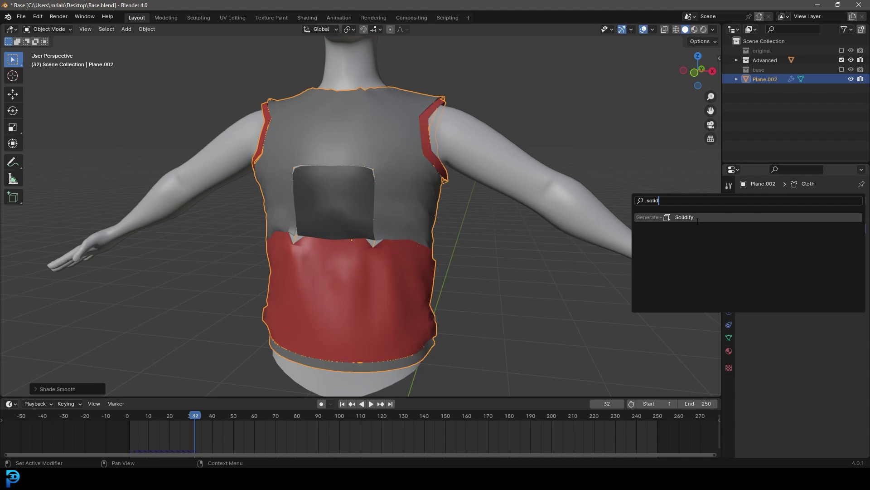
pyautogui.click(696, 218)
pyautogui.moveTo(656, 231); pyautogui.dragTo(408, 230, button='middle')
pyautogui.moveTo(821, 267); pyautogui.dragTo(811, 267)
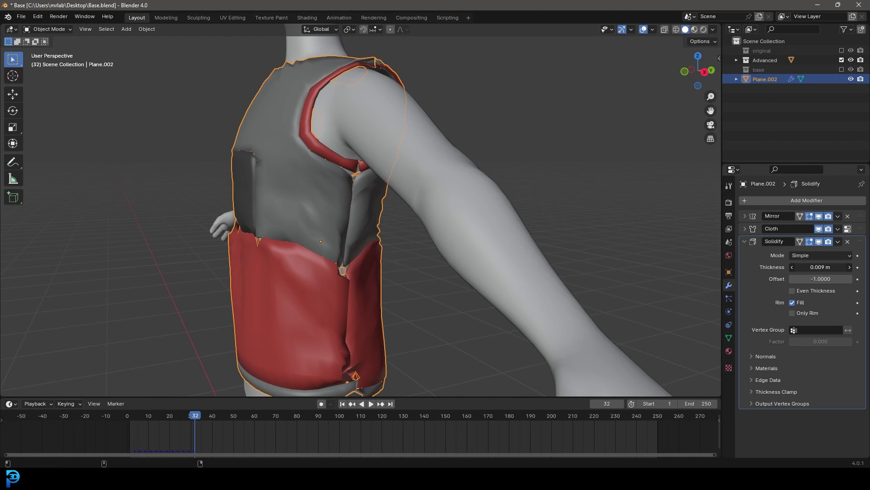
# Step: Add a Subdivision Surface modifier after Solidify and inspect the thickened vest from the front and side
pyautogui.click(745, 241)
pyautogui.click(766, 201)
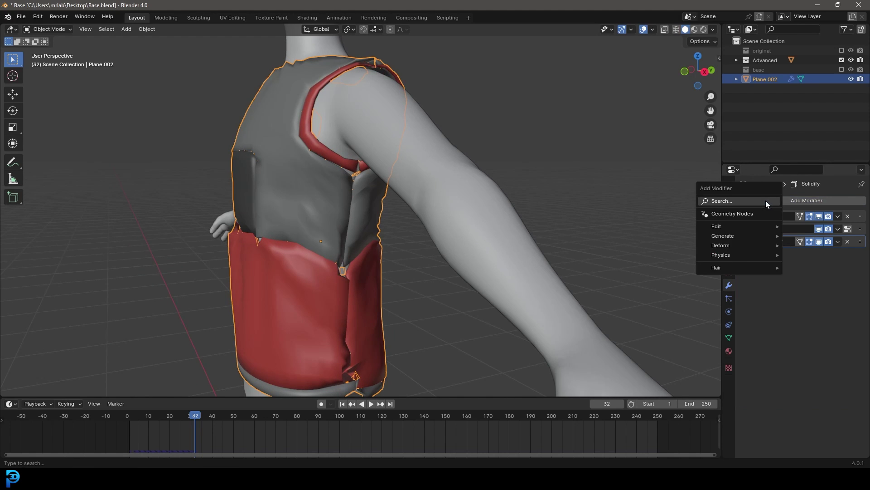
pyautogui.click(766, 200)
pyautogui.write('subd')
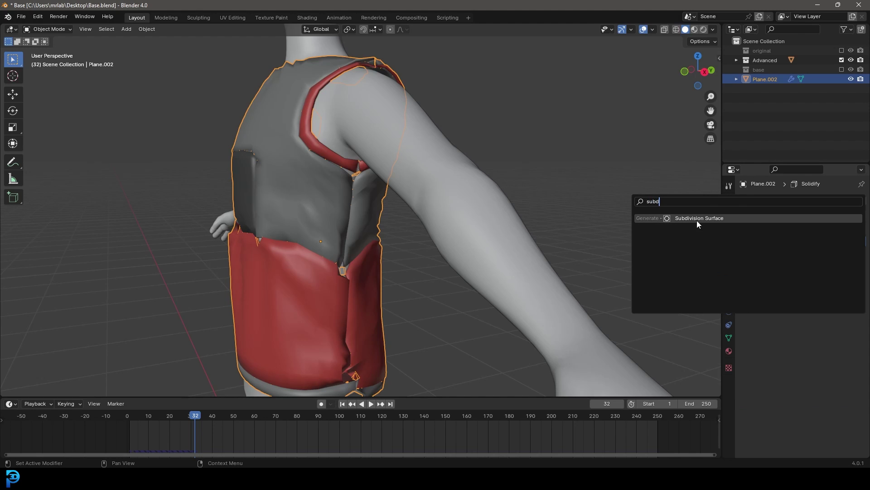
pyautogui.click(689, 220)
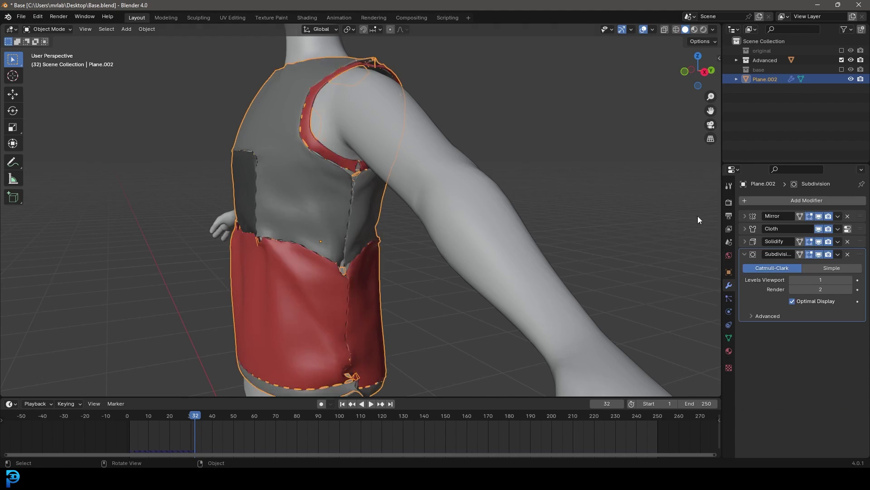
pyautogui.moveTo(697, 215); pyautogui.dragTo(402, 221, button='middle')
pyautogui.scroll(3, 395, 223)
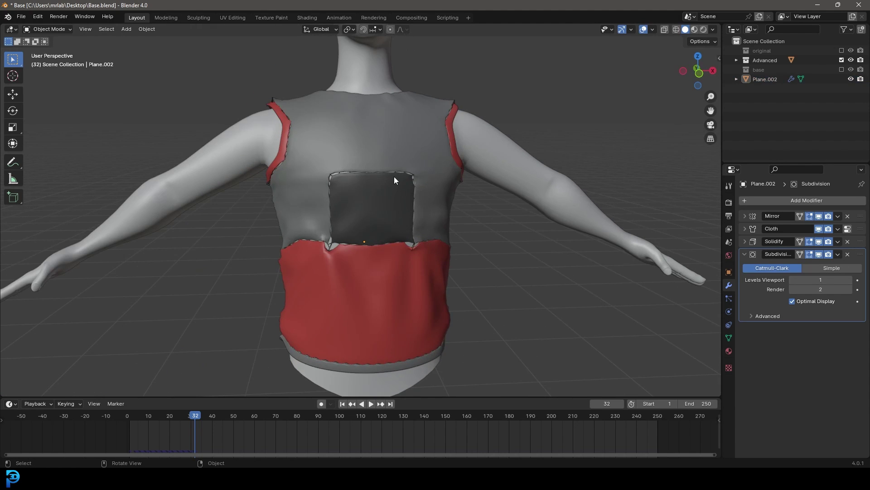
pyautogui.scroll(-4, 437, 159)
pyautogui.moveTo(401, 161); pyautogui.dragTo(385, 167, button='middle')
pyautogui.scroll(4, 349, 203)
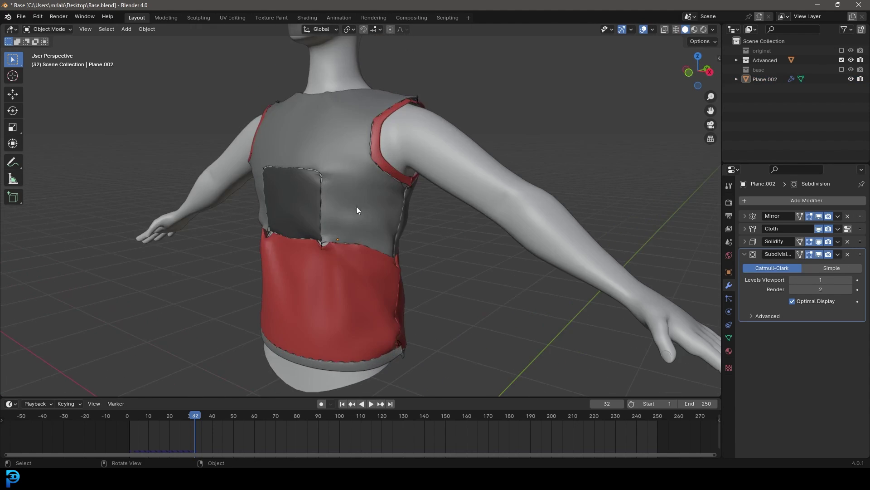
# Step: Return to frame 1, put the vest in Edit Mode and turn off viewport display of Cloth, Solidify and Subdivision, keeping Mirror on
pyautogui.click(374, 208)
pyautogui.hotkey('shift', 'Left')
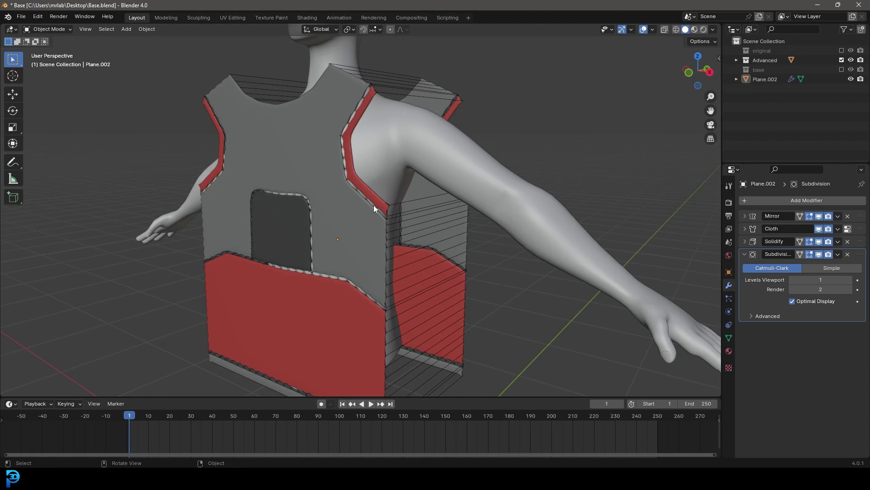
pyautogui.moveTo(179, 352); pyautogui.dragTo(319, 150, button='middle')
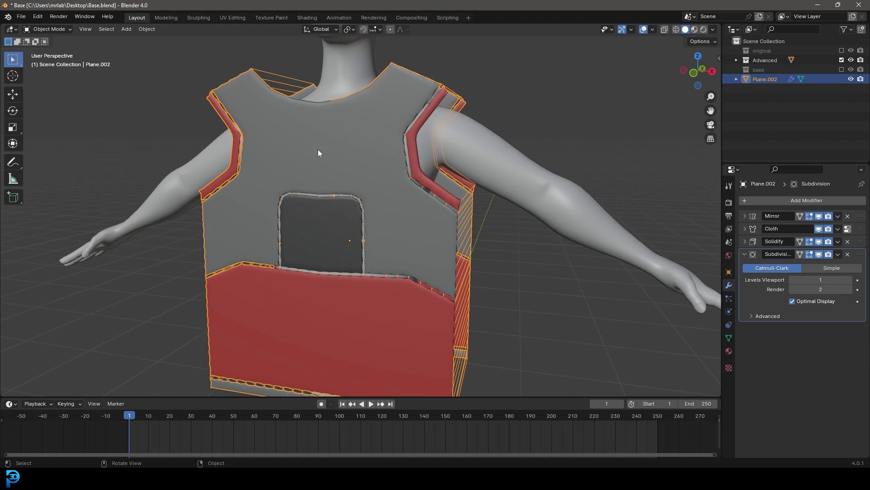
pyautogui.press('Tab')
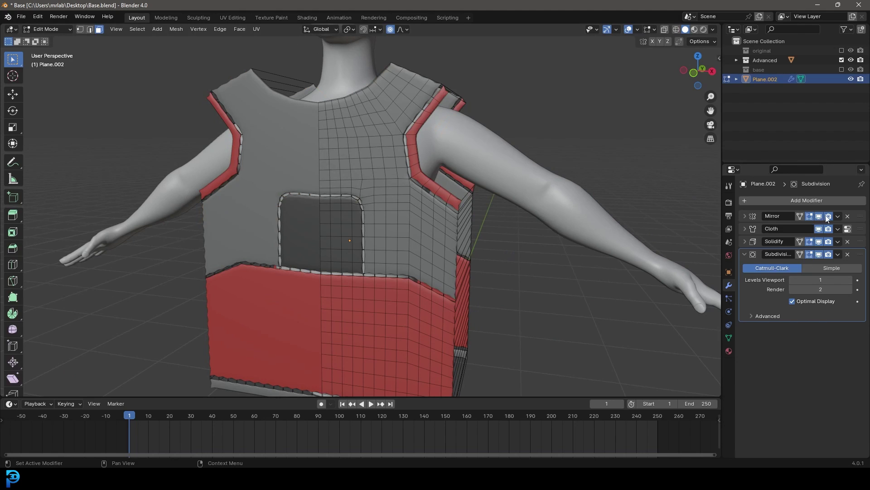
pyautogui.click(819, 255)
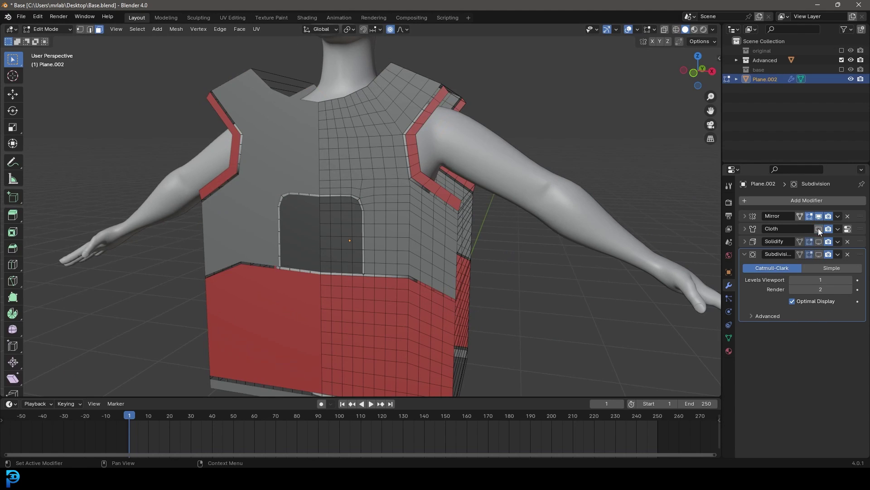
pyautogui.click(818, 216)
pyautogui.moveTo(324, 245); pyautogui.dragTo(344, 245, button='middle')
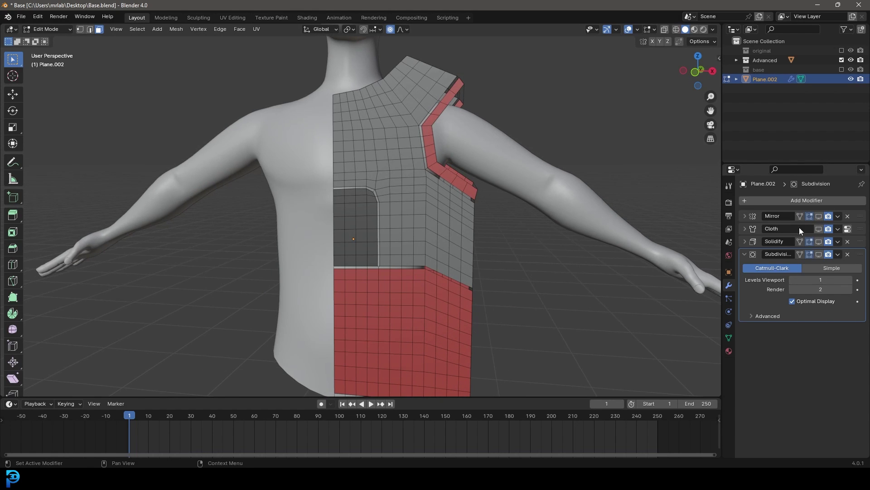
pyautogui.click(819, 215)
# Step: Merge the four vertices where the front pocket's lower corner meets the red panel, using Merge At Center
pyautogui.scroll(6, 366, 290)
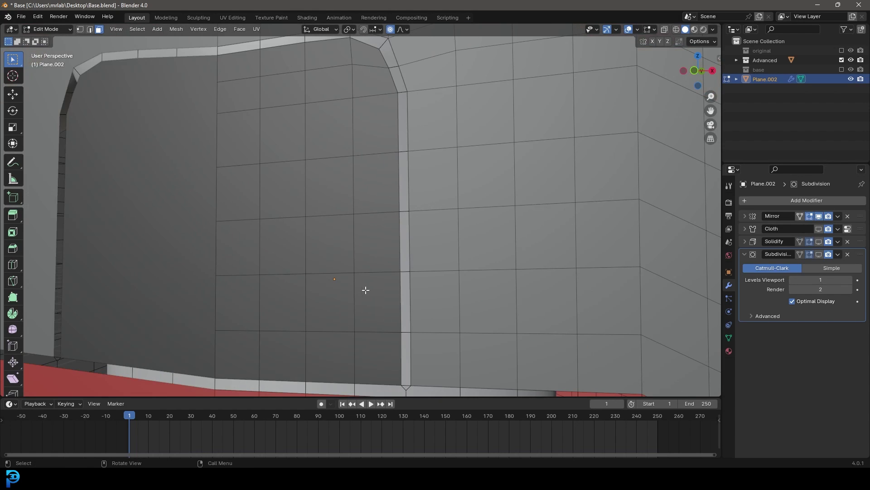
pyautogui.click(80, 29)
pyautogui.moveTo(194, 130); pyautogui.dragTo(383, 192, button='middle')
pyautogui.click(390, 154)
pyautogui.keyDown('shift'); pyautogui.moveTo(391, 153); pyautogui.dragTo(376, 227, button='middle'); pyautogui.keyUp('shift')
pyautogui.keyDown('shift'); pyautogui.click(348, 211); pyautogui.keyUp('shift')
pyautogui.keyDown('shift'); pyautogui.click(386, 209); pyautogui.keyUp('shift')
pyautogui.keyDown('shift'); pyautogui.click(367, 257); pyautogui.keyUp('shift')
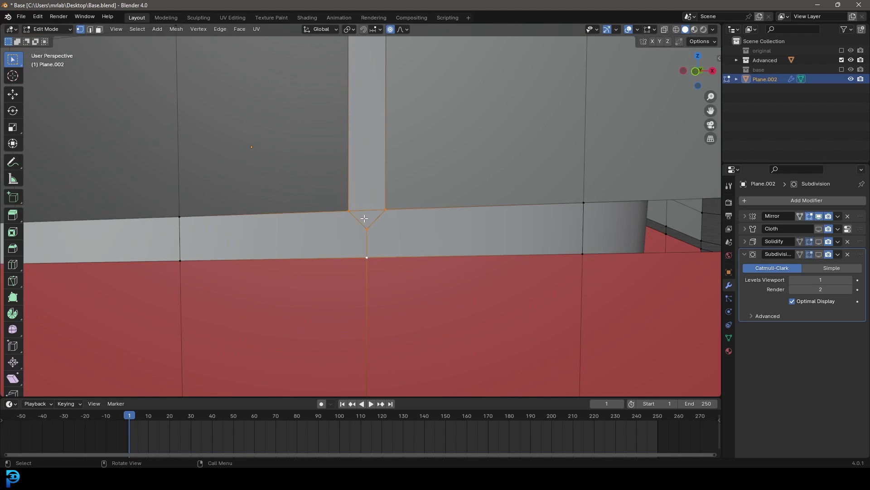
pyautogui.press('F3')
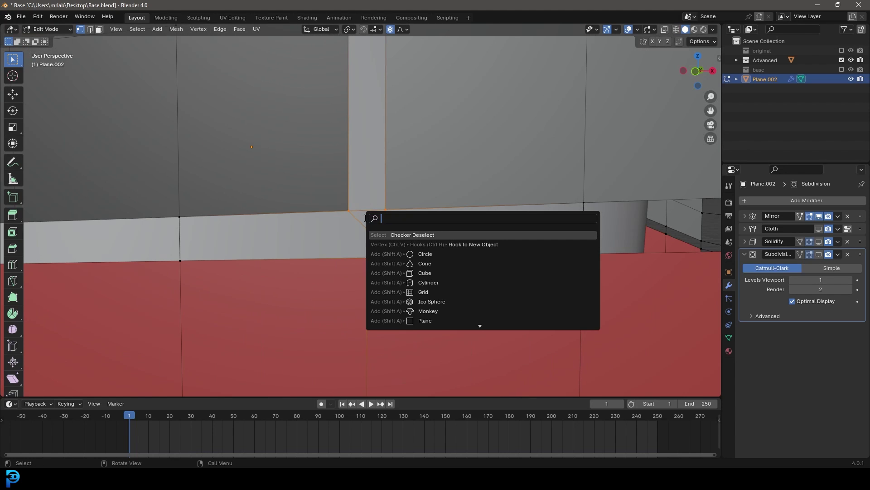
pyautogui.write('merg')
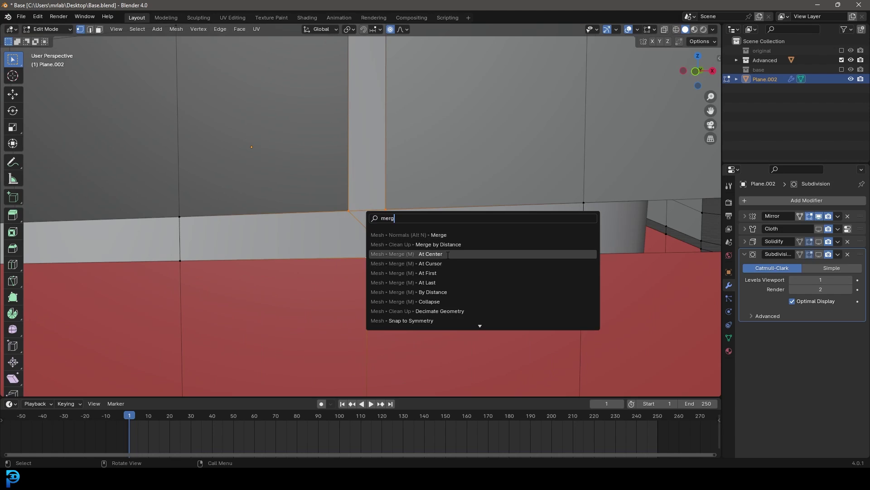
pyautogui.click(467, 252)
# Step: Merge the corresponding vertices at the lower corner of the pocket on the vest's back at their center
pyautogui.scroll(-10, 441, 236)
pyautogui.moveTo(477, 221); pyautogui.dragTo(278, 227, button='middle')
pyautogui.scroll(8, 277, 228)
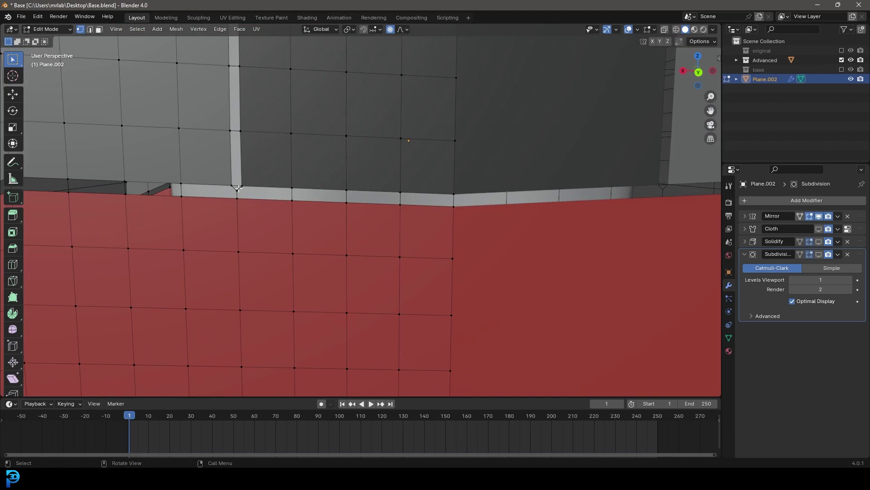
pyautogui.scroll(3, 240, 191)
pyautogui.keyDown('shift'); pyautogui.click(296, 188); pyautogui.keyUp('shift')
pyautogui.keyDown('shift'); pyautogui.click(278, 187); pyautogui.keyUp('shift')
pyautogui.keyDown('shift'); pyautogui.click(290, 211); pyautogui.keyUp('shift')
pyautogui.press('F3')
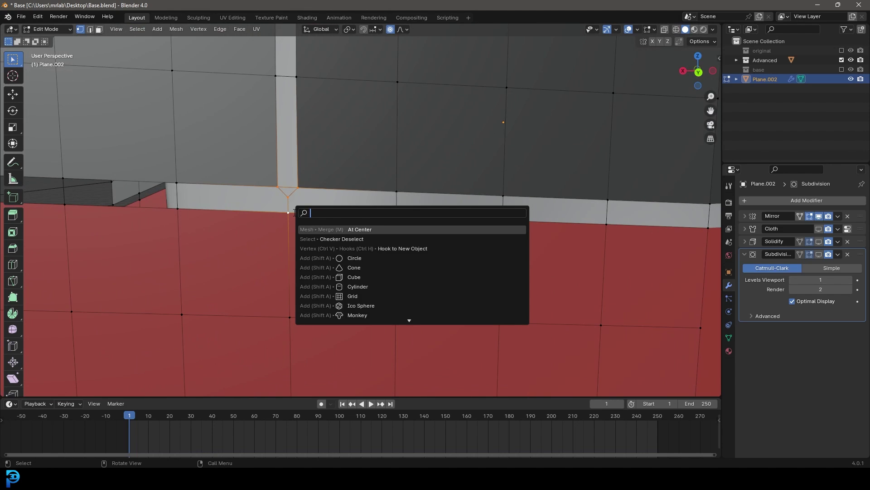
pyautogui.write('merg')
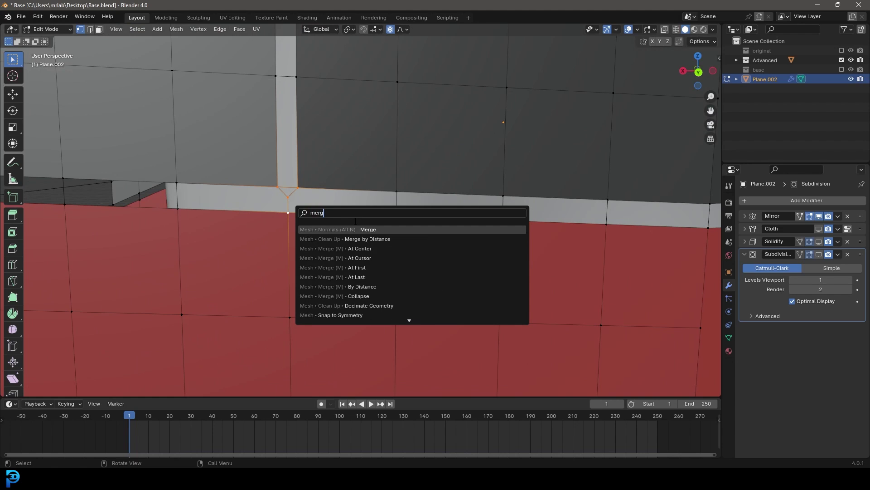
pyautogui.click(365, 248)
# Step: Return to Object Mode, turn Cloth viewport display back on and replay the simulation, pausing at about frame 35
pyautogui.scroll(-5, 485, 227)
pyautogui.scroll(-4, 490, 232)
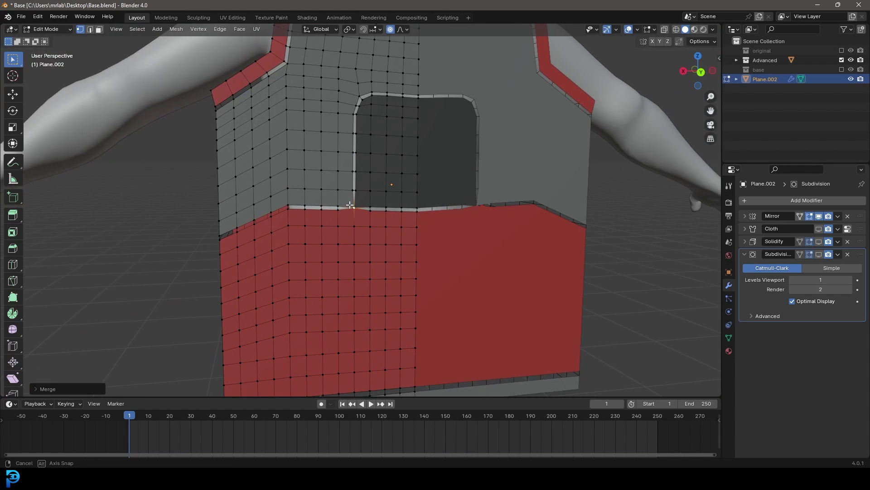
pyautogui.moveTo(490, 232); pyautogui.dragTo(451, 184, button='middle')
pyautogui.press('Tab')
pyautogui.press('space')
pyautogui.press('Escape')
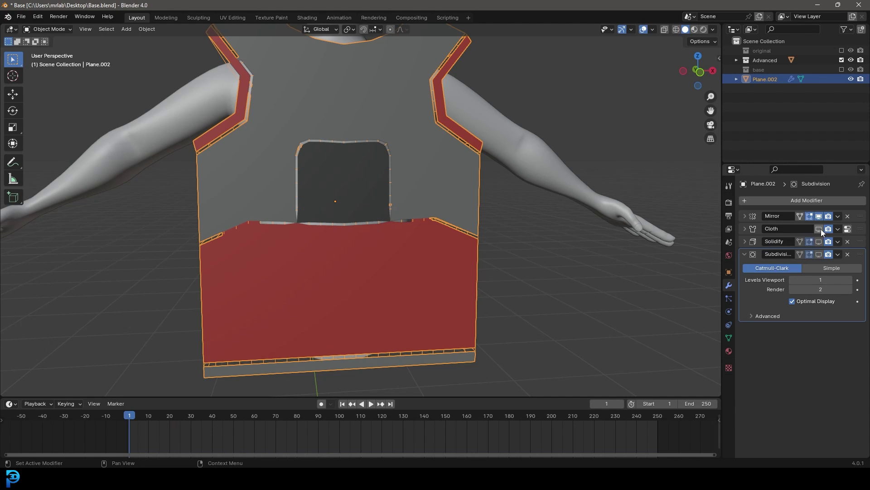
pyautogui.scroll(-3, 352, 281)
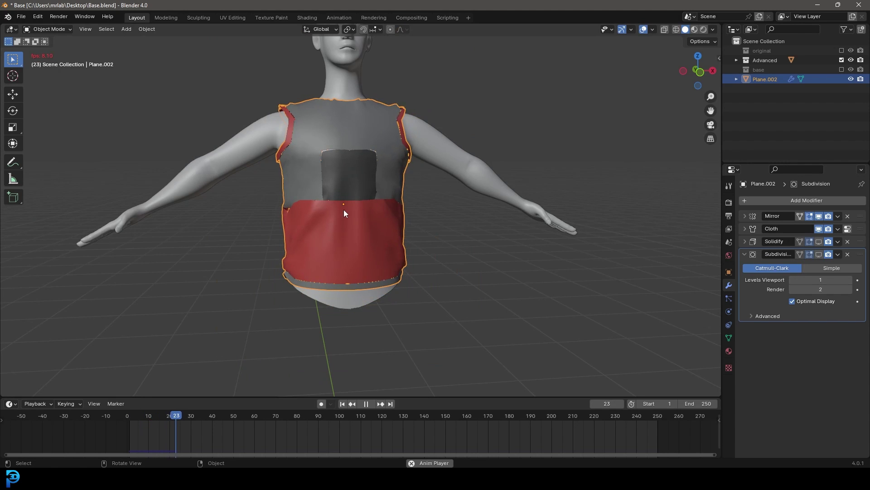
pyautogui.press('space')
# Step: Inspect the sewn pocket and armholes up close, and turn viewport display of Subdivision and Solidify back on
pyautogui.moveTo(436, 196); pyautogui.dragTo(352, 220, button='middle')
pyautogui.scroll(5, 408, 173)
pyautogui.moveTo(407, 173); pyautogui.dragTo(462, 186, button='middle')
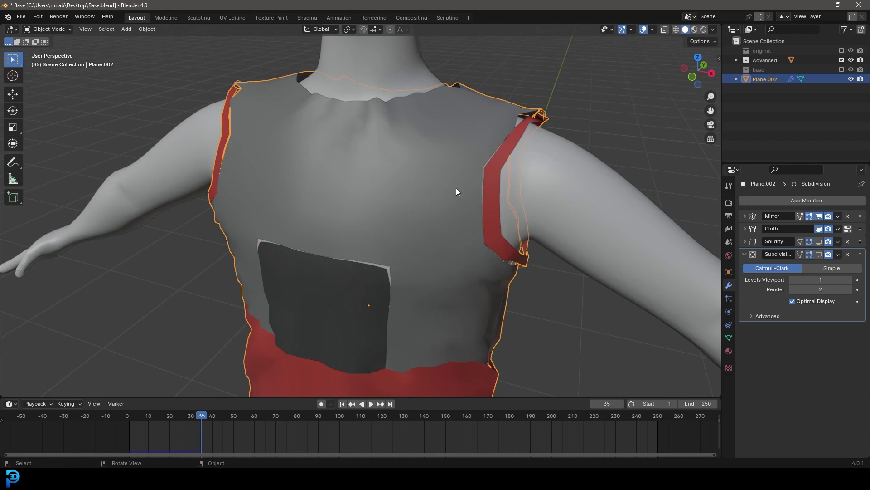
pyautogui.moveTo(398, 277); pyautogui.dragTo(411, 260, button='middle')
pyautogui.scroll(1, 411, 259)
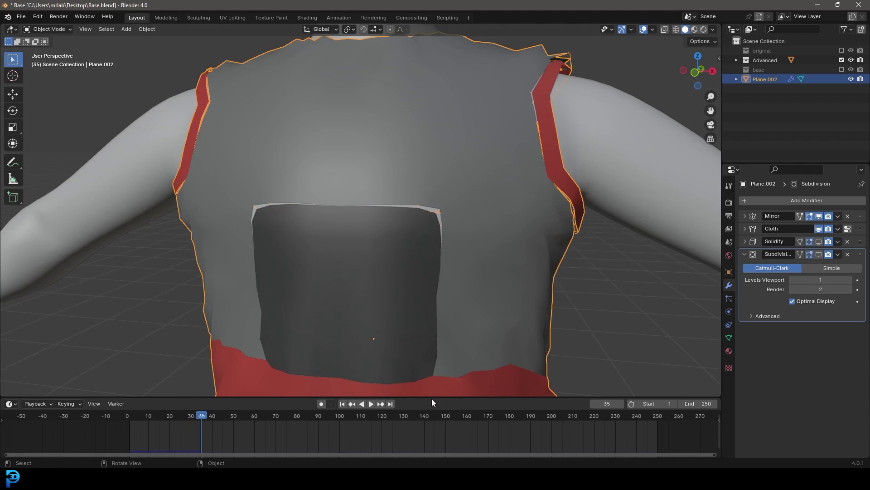
pyautogui.click(819, 254)
pyautogui.click(817, 242)
# Step: Examine the draped vest's front, shoulder seam and armhole trim from several angles with the modifiers shown
pyautogui.scroll(-2, 437, 251)
pyautogui.scroll(-2, 437, 250)
pyautogui.moveTo(408, 253); pyautogui.dragTo(451, 256, button='middle')
pyautogui.hotkey('alt', 'a')
pyautogui.moveTo(503, 268); pyautogui.dragTo(474, 284, button='middle')
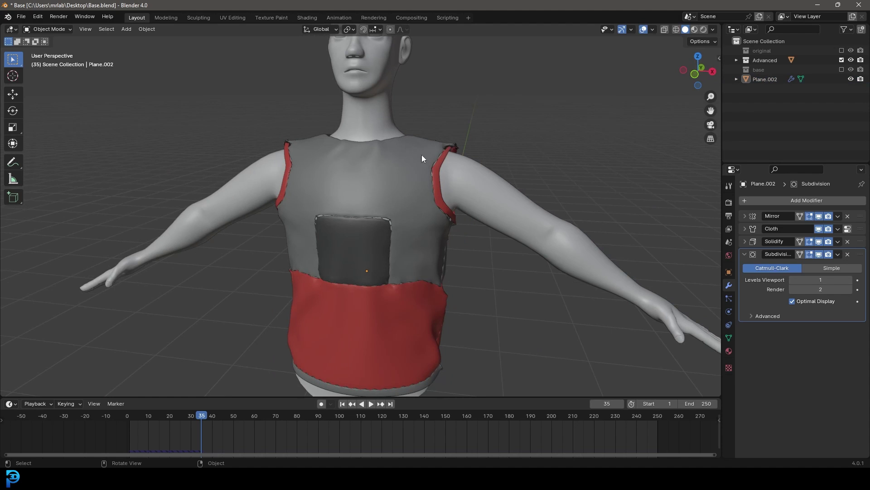
pyautogui.moveTo(482, 111); pyautogui.dragTo(417, 211, button='middle')
pyautogui.scroll(2, 417, 210)
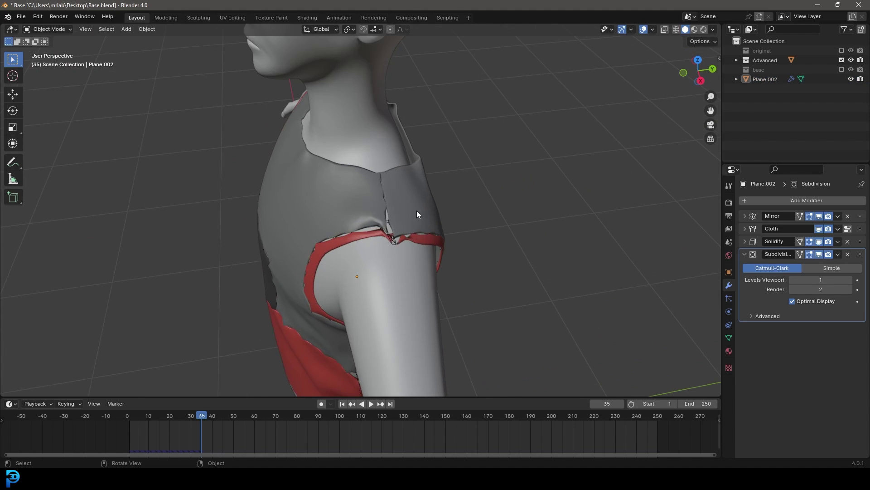
pyautogui.click(429, 233)
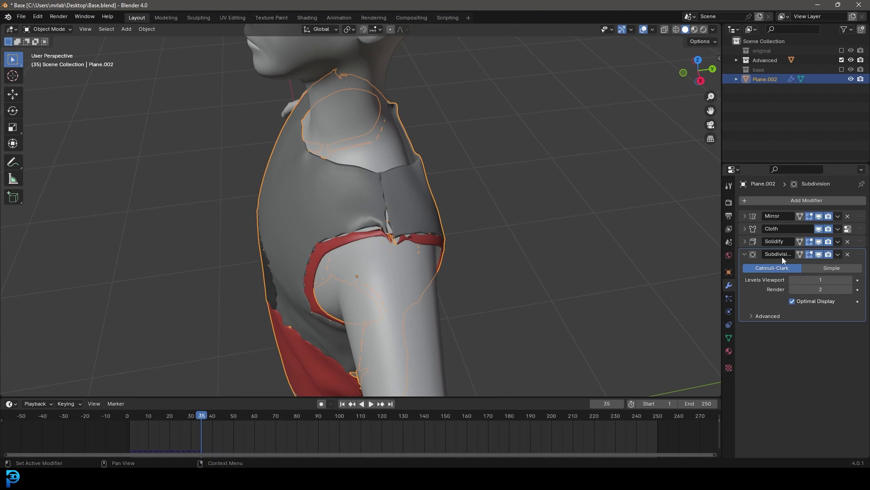
# Step: Set the vest's Solidify thickness to -0.032 m and return the timeline to frame 1
pyautogui.click(744, 242)
pyautogui.moveTo(821, 269); pyautogui.dragTo(809, 268)
pyautogui.scroll(-2, 295, 216)
pyautogui.moveTo(295, 216); pyautogui.dragTo(399, 222, button='middle')
pyautogui.hotkey('alt', 'a')
pyautogui.press('Tab')
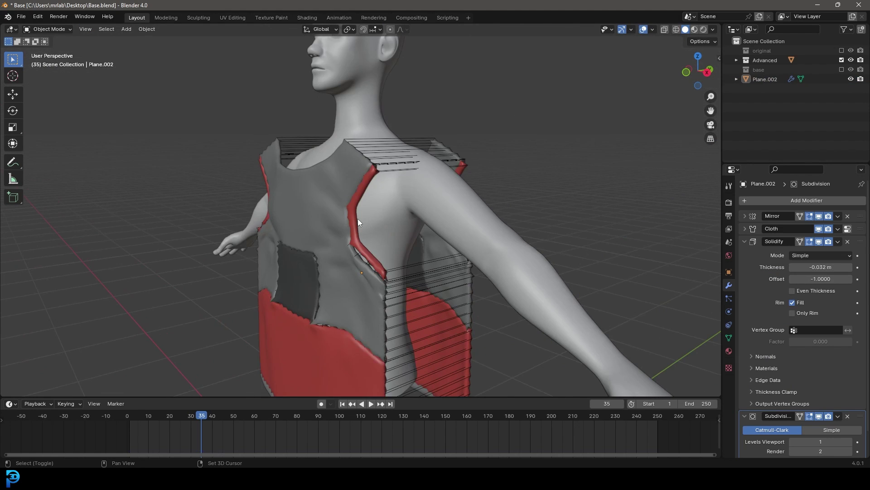
pyautogui.hotkey('shift', 'Left')
pyautogui.moveTo(267, 202); pyautogui.dragTo(369, 159, button='middle')
pyautogui.click(399, 146)
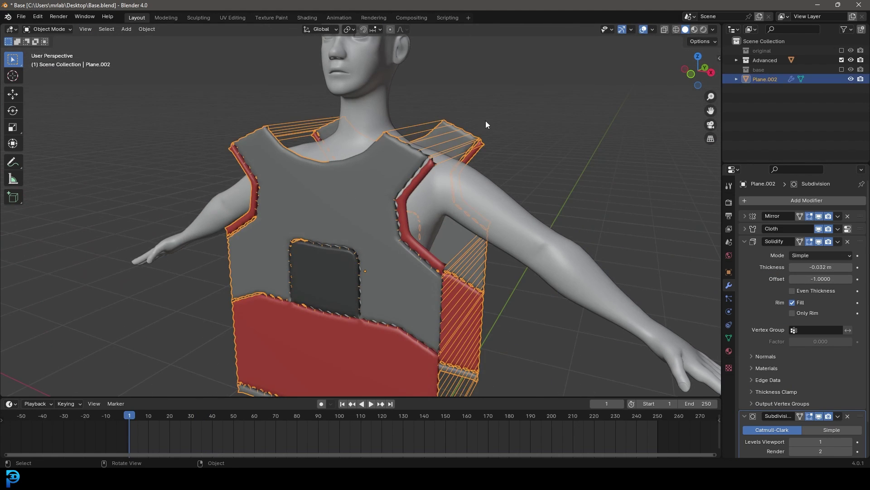
# Step: Set the Cloth simulation's quality steps to 20 in the vest's physics settings
pyautogui.click(748, 241)
pyautogui.click(729, 311)
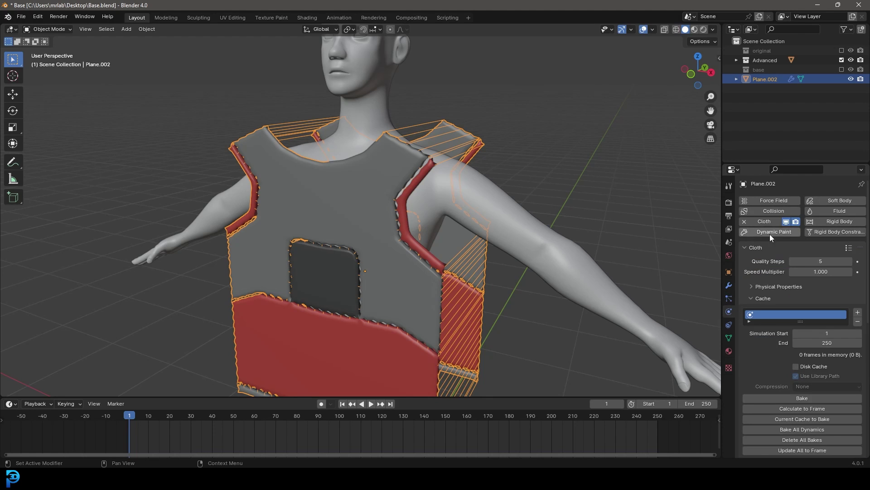
pyautogui.click(811, 261)
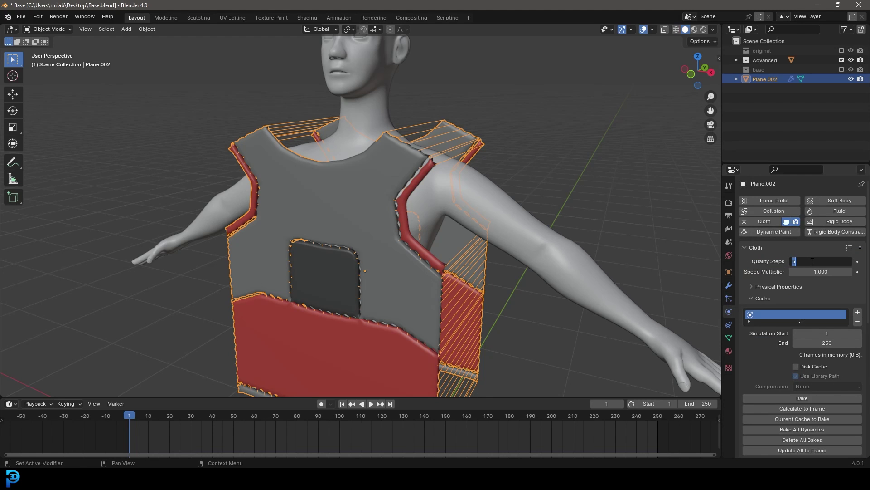
pyautogui.press('Return')
# Step: Set the Cloth collision quality to 8
pyautogui.scroll(-12, 804, 336)
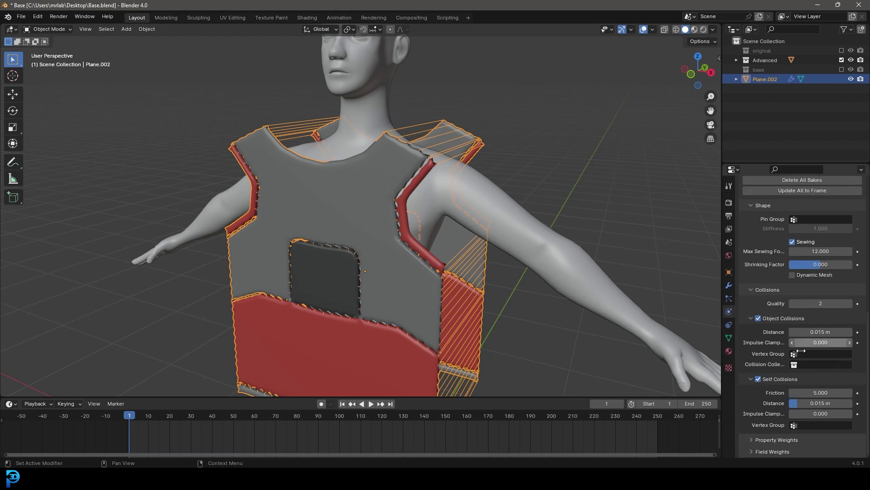
pyautogui.click(818, 393)
pyautogui.press('Return')
pyautogui.click(824, 305)
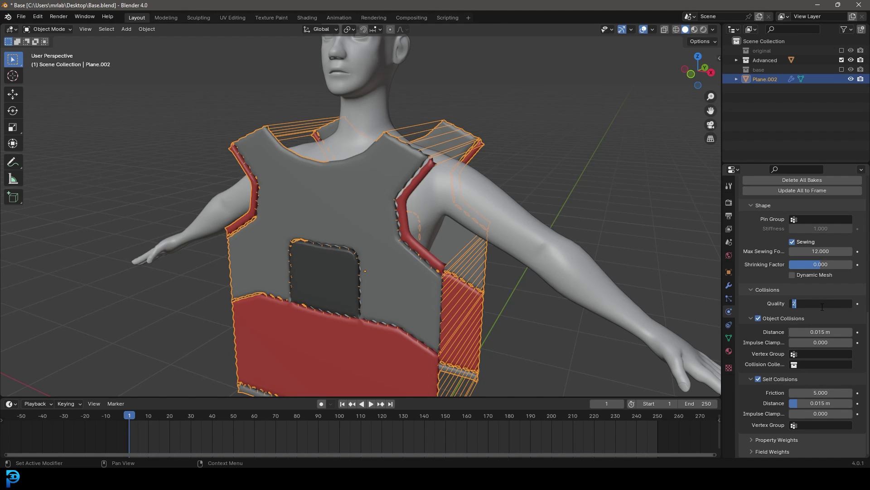
pyautogui.write('8')
pyautogui.press('Return')
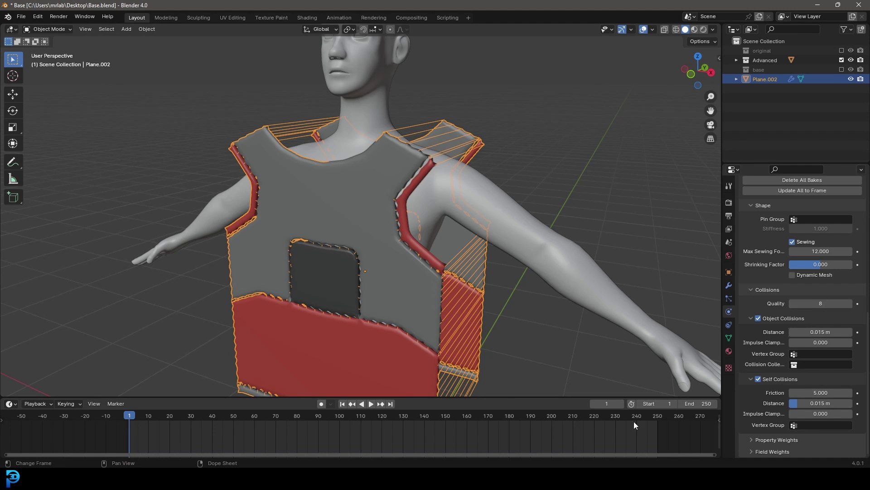
# Step: Set the timeline's end frame to 30 and save the file
pyautogui.click(694, 404)
pyautogui.write('40')
pyautogui.press('Return')
pyautogui.click(695, 403)
pyautogui.write('30')
pyautogui.press('Return')
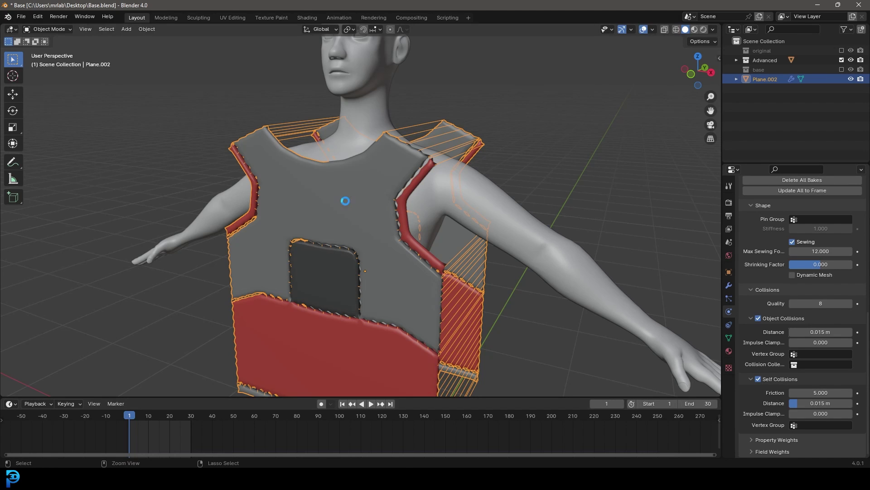
pyautogui.hotkey('ctrl', 's')
# Step: Set the Cloth cache's simulation end to frame 30 and bake the simulation
pyautogui.scroll(5, 786, 349)
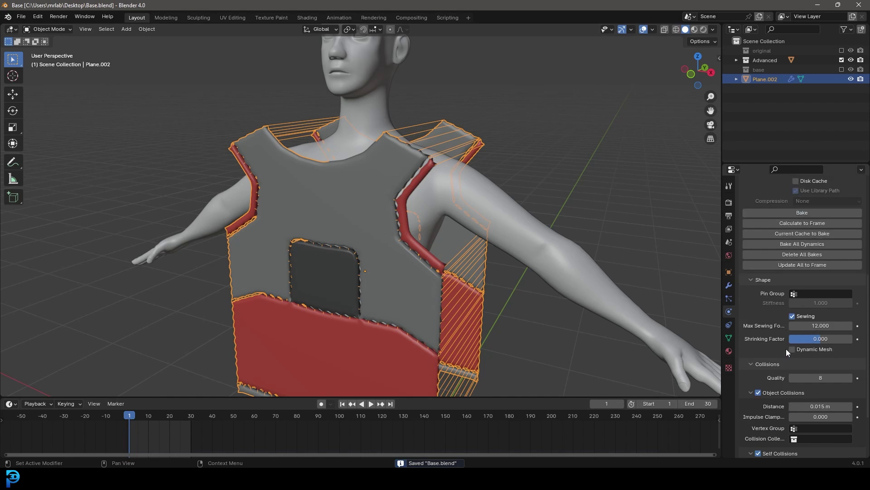
pyautogui.scroll(4, 788, 348)
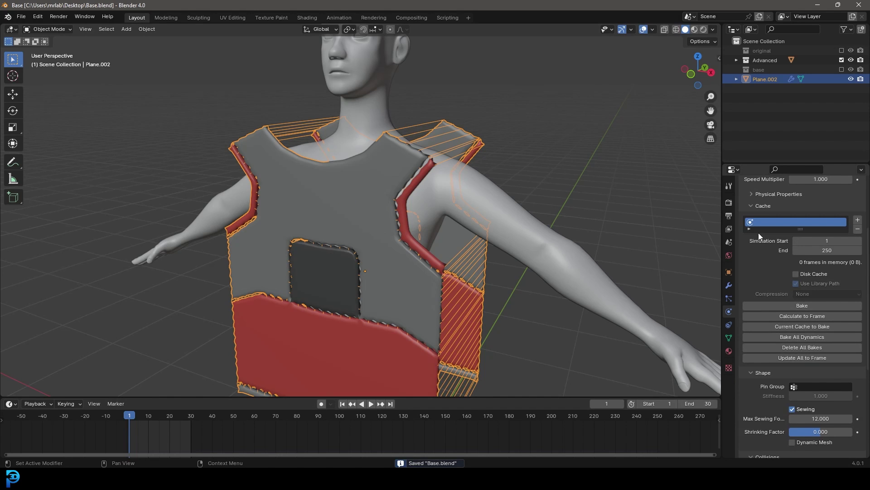
pyautogui.scroll(3, 772, 327)
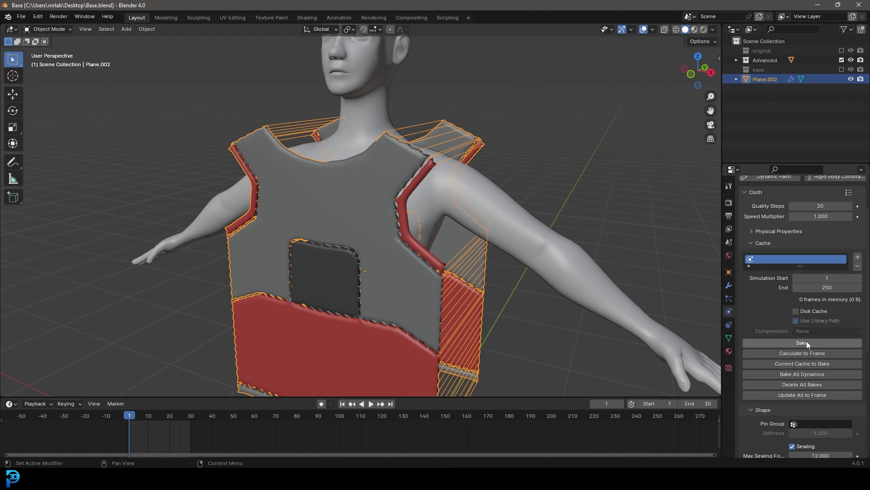
pyautogui.click(806, 341)
pyautogui.click(834, 306)
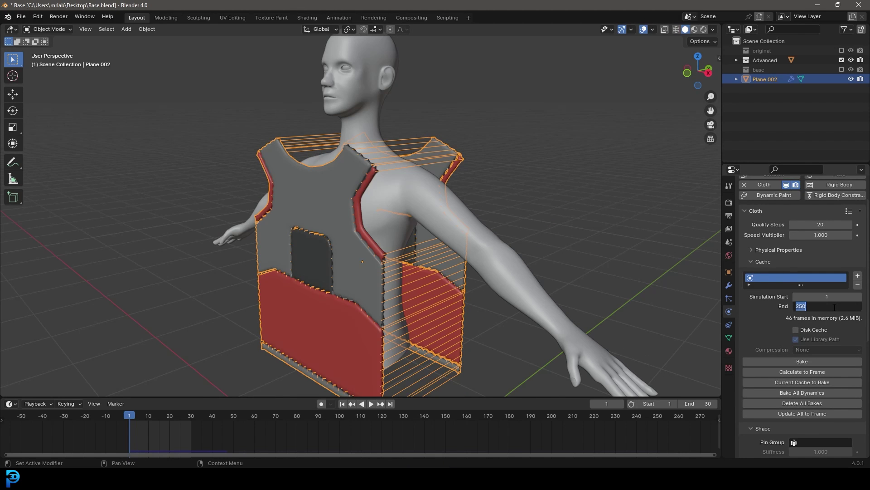
pyautogui.write('30')
pyautogui.press('Return')
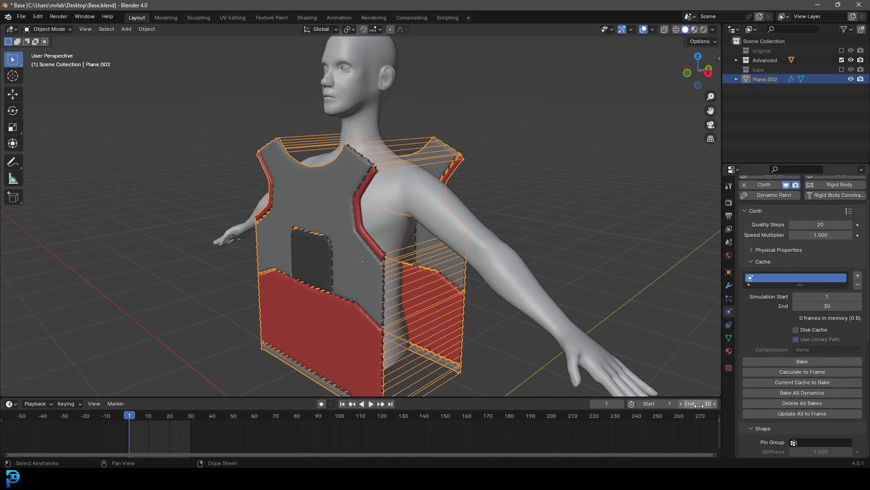
pyautogui.click(795, 361)
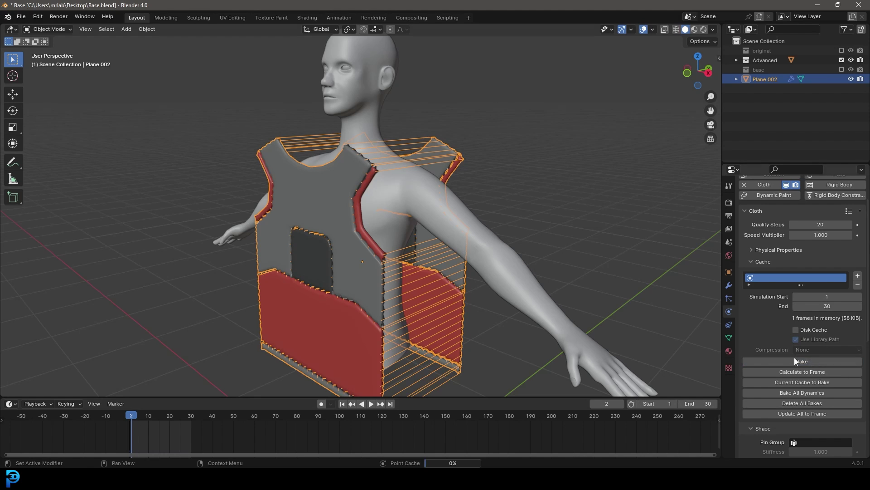
# Step: Play back the baked cloth simulation, select the vest and pause at about frame 16
pyautogui.press('space')
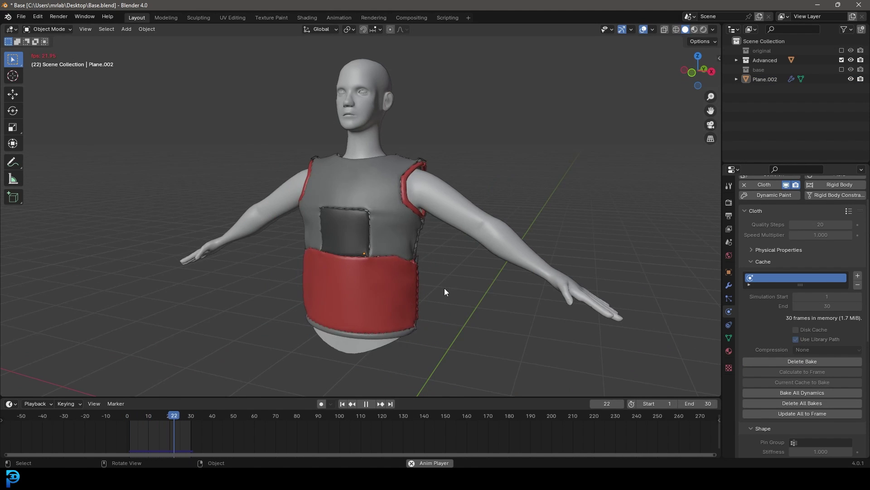
pyautogui.click(392, 169)
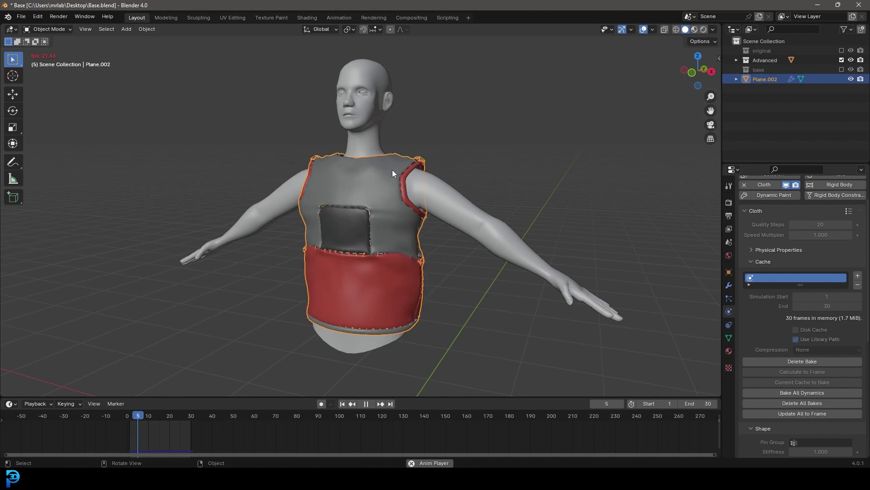
pyautogui.press('space')
# Step: Set the timeline range to start at frame 20 and end at frame 90
pyautogui.moveTo(698, 404); pyautogui.dragTo(723, 403)
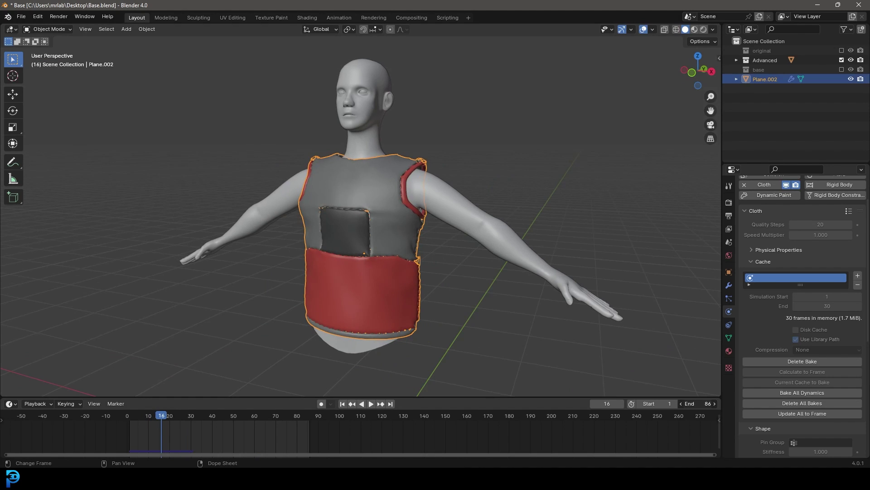
pyautogui.click(697, 408)
pyautogui.write('90')
pyautogui.press('Return')
pyautogui.click(660, 403)
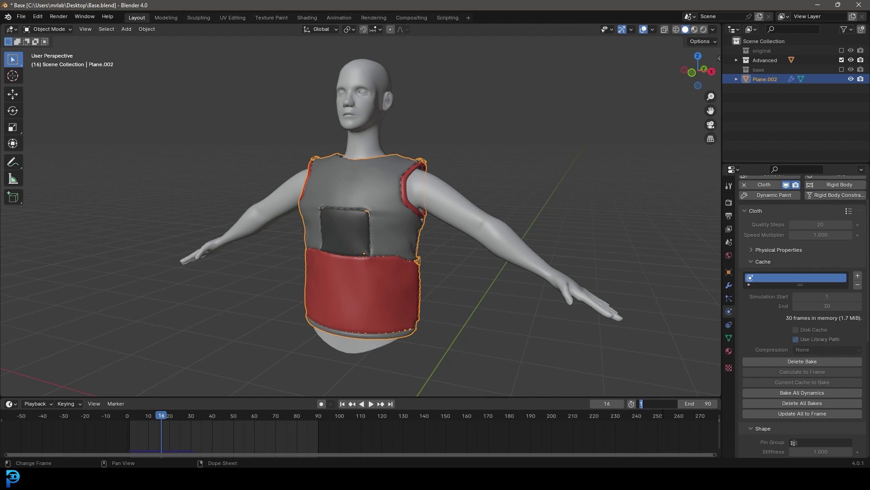
pyautogui.write('20')
pyautogui.press('Return')
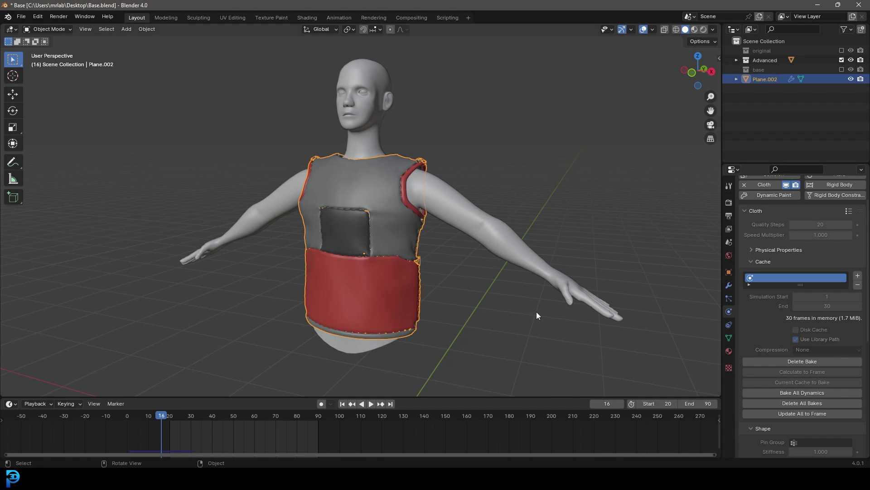
# Step: Play the new timeline range while orbiting the vest and pause at about frame 63
pyautogui.press('space')
pyautogui.moveTo(346, 246); pyautogui.dragTo(451, 233, button='middle')
pyautogui.press('space')
# Step: Deselect the vest and examine its pocket, side seams and armhole trim from several angles with viewport overlays hidden
pyautogui.scroll(3, 450, 233)
pyautogui.scroll(-3, 290, 181)
pyautogui.moveTo(350, 194)
pyautogui.mouseDown(button='middle')
pyautogui.moveTo(384, 202)
pyautogui.moveTo(353, 198)
pyautogui.mouseUp(button='middle')
pyautogui.click(458, 234)
pyautogui.moveTo(457, 233); pyautogui.dragTo(421, 231, button='middle')
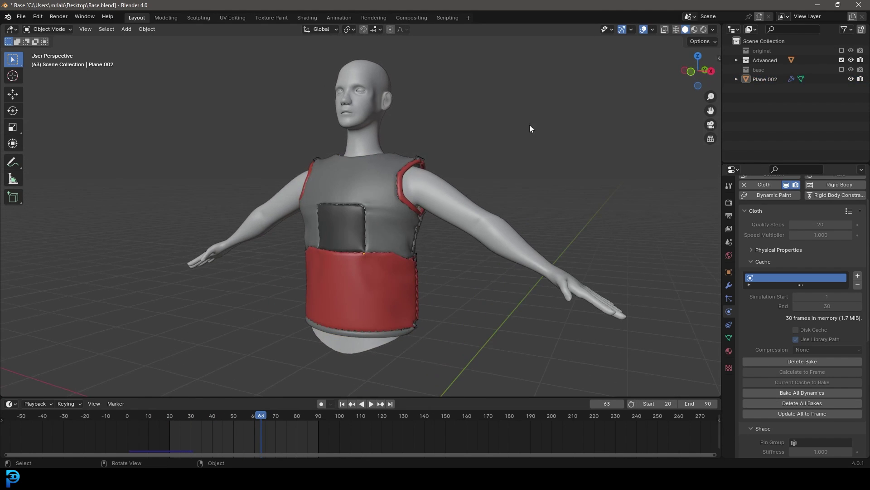
pyautogui.moveTo(339, 208); pyautogui.dragTo(227, 246, button='middle')
pyautogui.scroll(2, 227, 246)
pyautogui.moveTo(312, 217); pyautogui.dragTo(374, 203, button='middle')
pyautogui.moveTo(327, 221)
pyautogui.mouseDown(button='middle')
pyautogui.moveTo(423, 189)
pyautogui.moveTo(339, 212)
pyautogui.mouseUp(button='middle')
pyautogui.moveTo(417, 196)
pyautogui.mouseDown(button='middle')
pyautogui.moveTo(423, 218)
pyautogui.moveTo(445, 203)
pyautogui.moveTo(451, 210)
pyautogui.moveTo(418, 212)
pyautogui.mouseUp(button='middle')
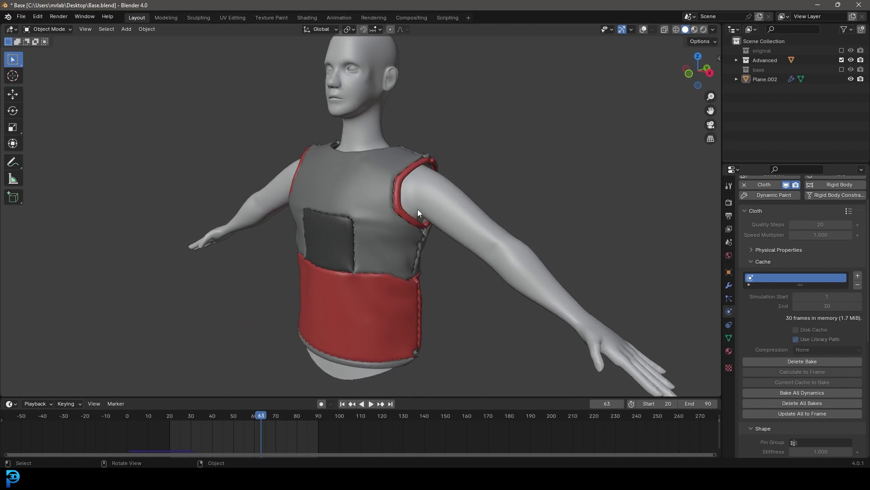